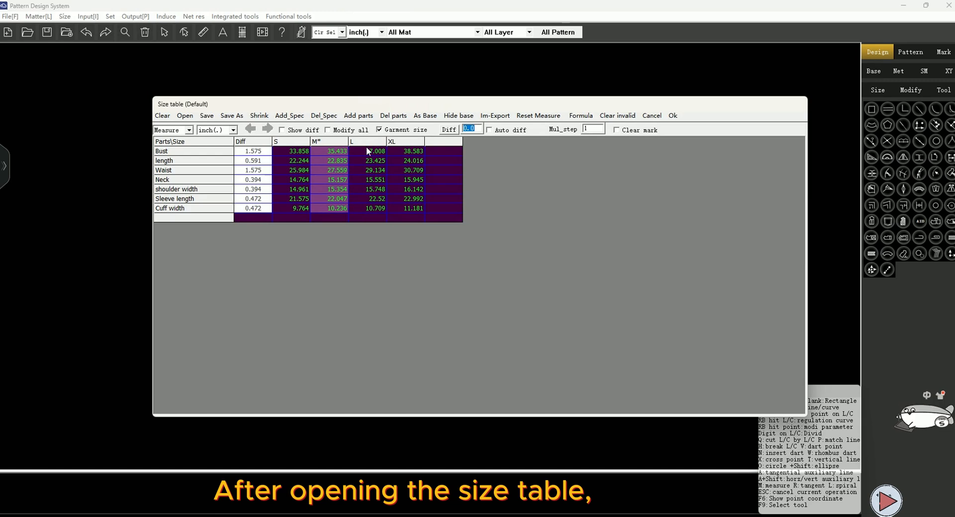
# Import the size chart 英文裤子尺码表 from Excel into the size table and confirm the table
pyautogui.click(282, 160)
pyautogui.click(343, 169)
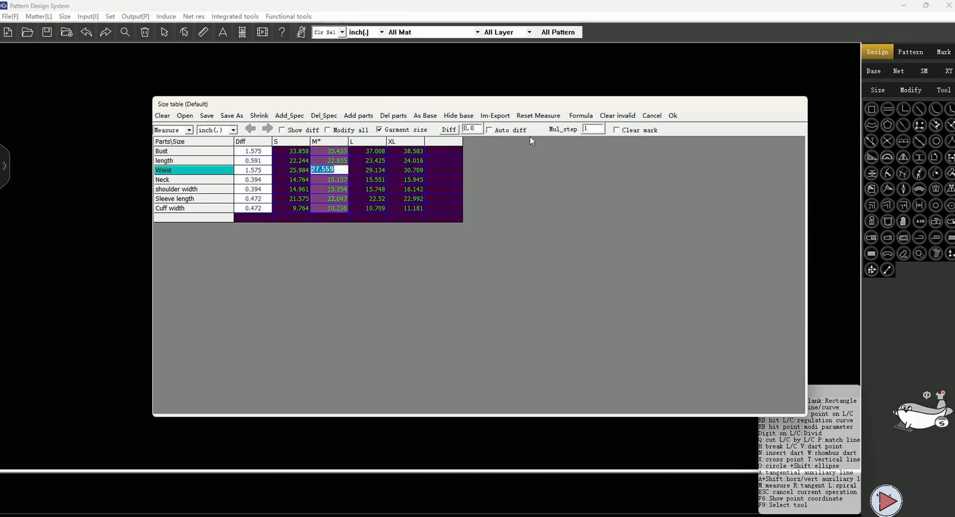
pyautogui.click(493, 118)
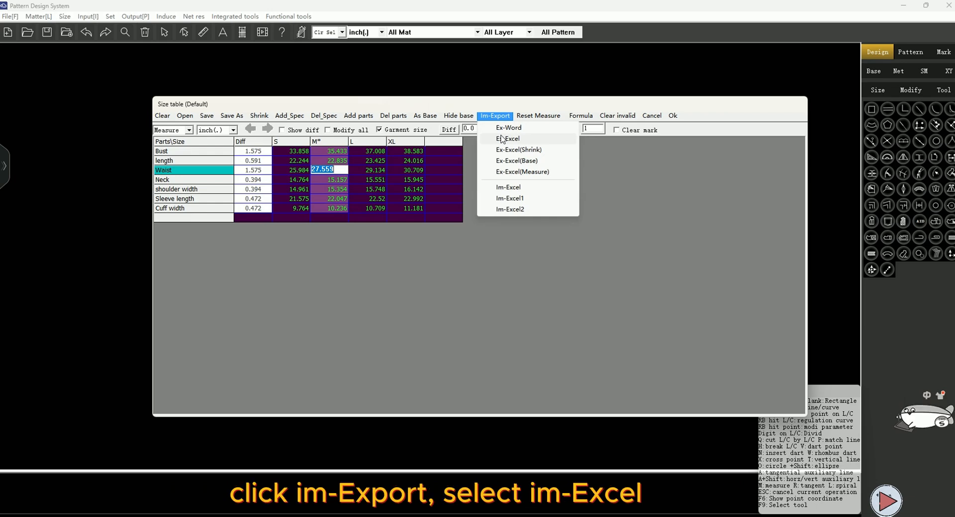
pyautogui.click(506, 191)
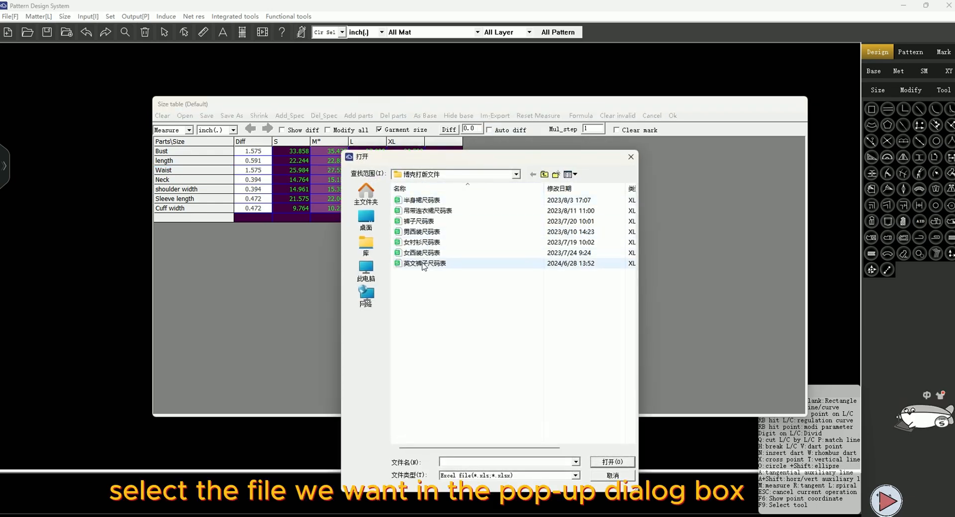
pyautogui.click(423, 264)
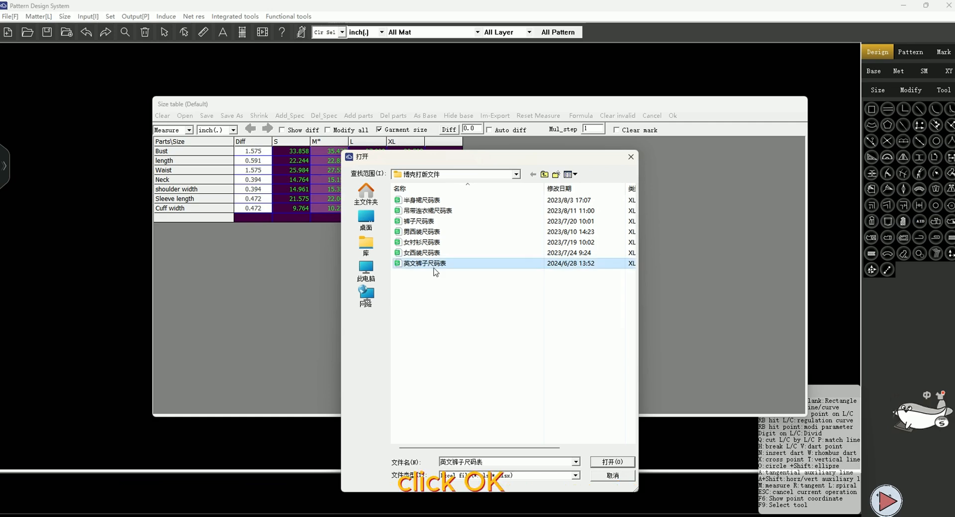
pyautogui.click(612, 462)
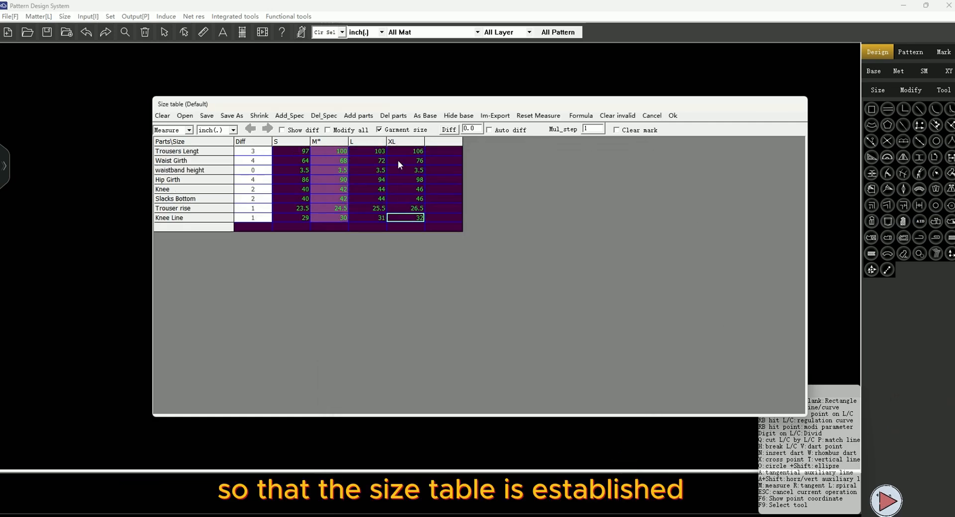
pyautogui.click(672, 116)
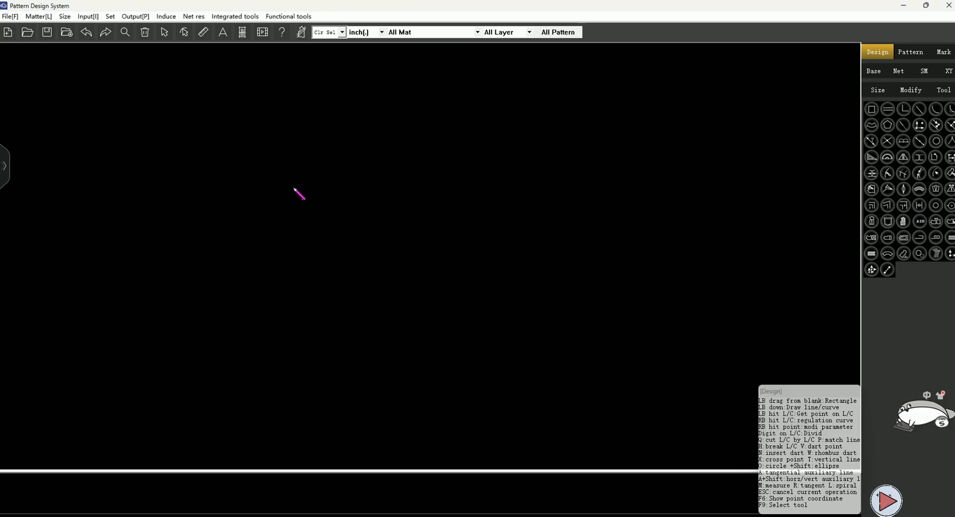
# Draw a rectangle and set its horizontal size with a formula based on Hip Girth
pyautogui.moveTo(309, 133); pyautogui.dragTo(504, 353)
pyautogui.click(596, 361)
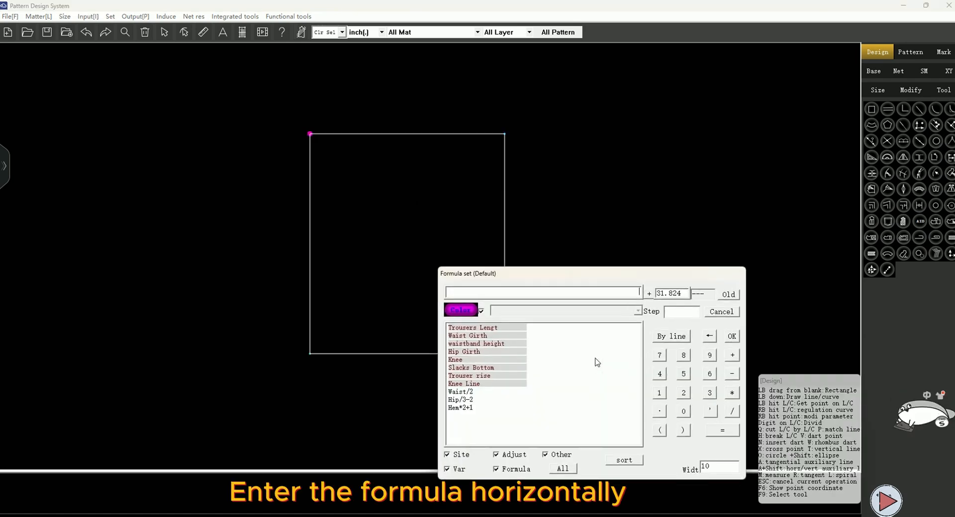
pyautogui.click(465, 351)
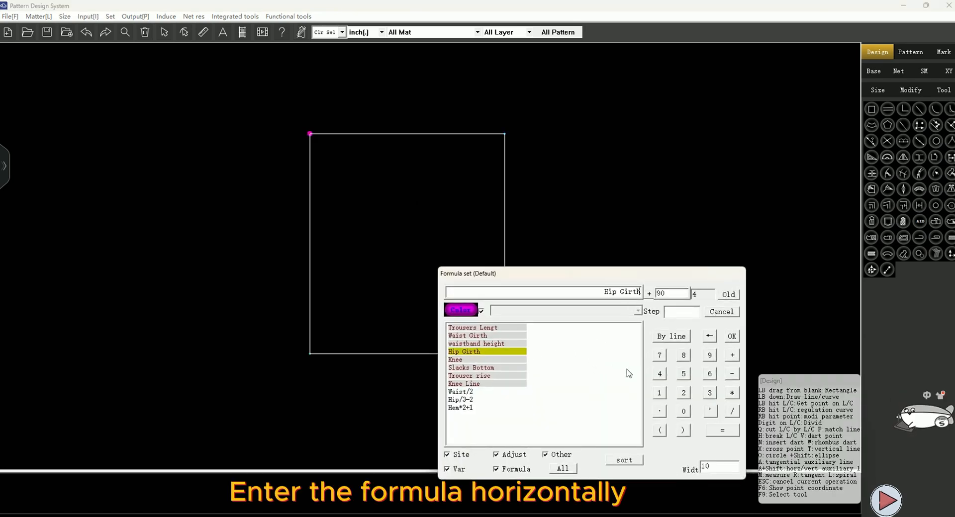
pyautogui.click(732, 393)
pyautogui.click(684, 412)
pyautogui.click(658, 411)
pyautogui.click(659, 356)
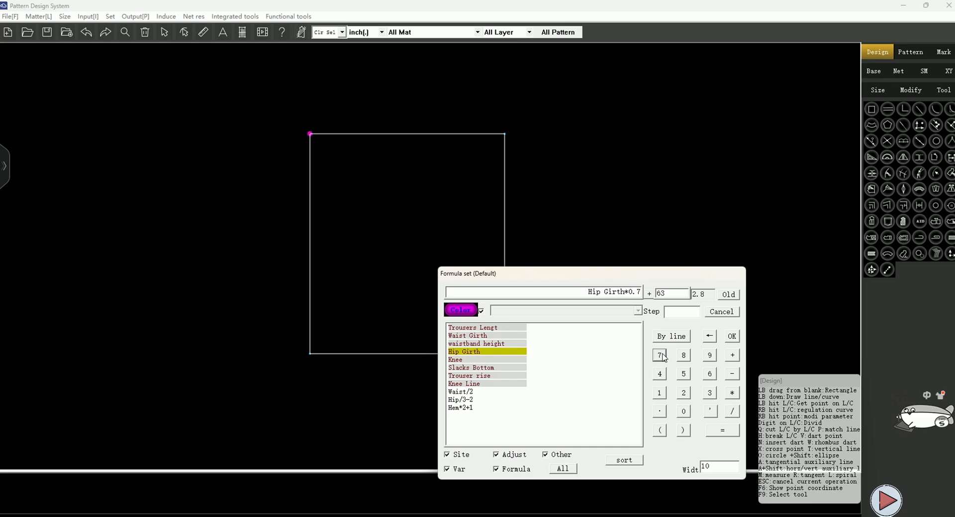
pyautogui.click(730, 336)
# Set the rectangle's vertical size to the formula Trousers Lengt-waistband height
pyautogui.click(596, 376)
pyautogui.click(467, 329)
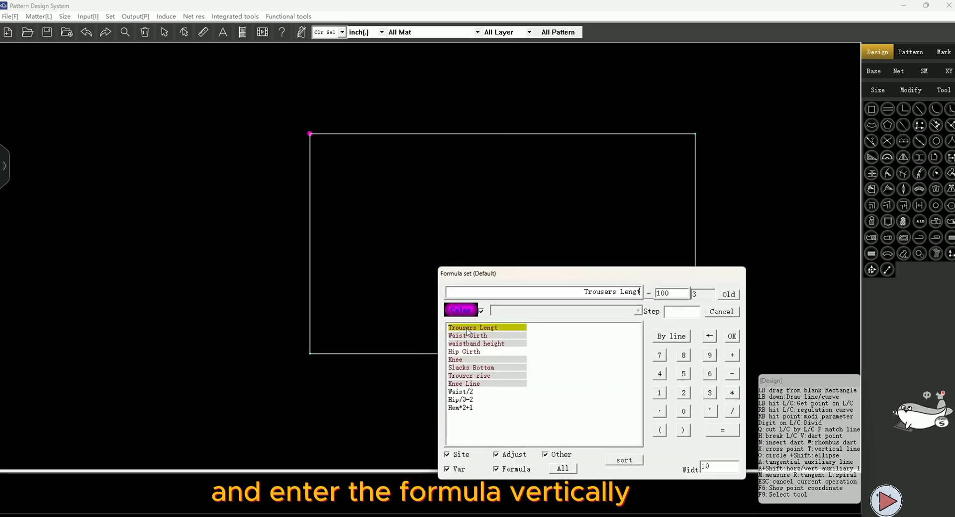
pyautogui.click(731, 373)
pyautogui.click(480, 343)
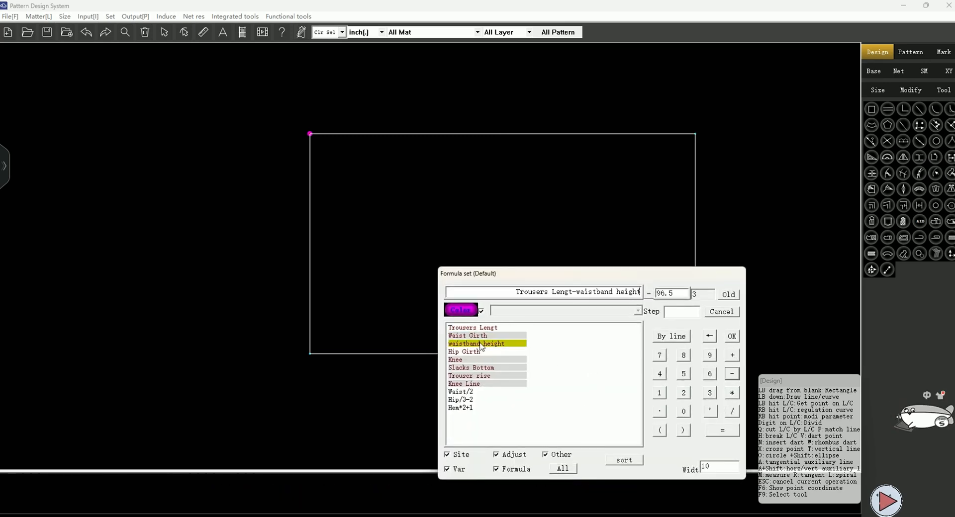
pyautogui.click(732, 336)
pyautogui.press('Return')
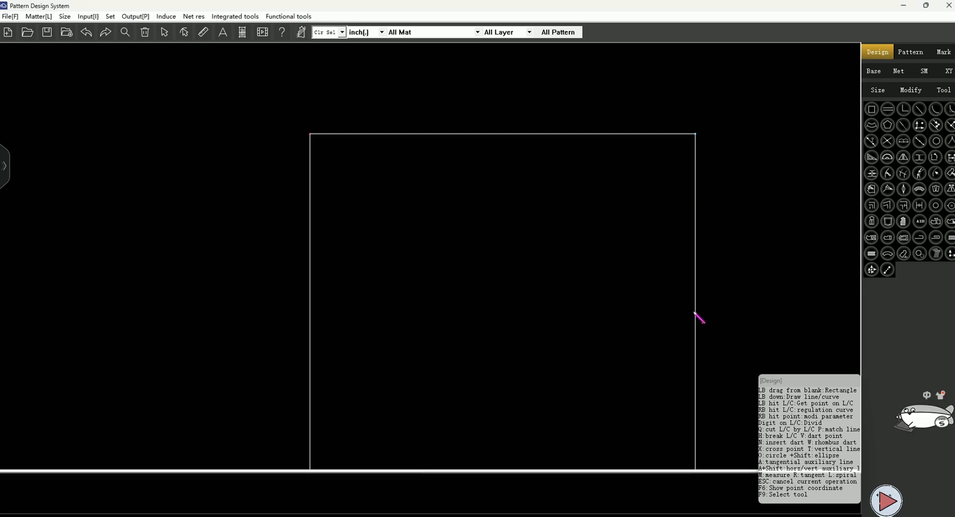
# Offset a parallel line below the waistline by the Trouser rise measurement
pyautogui.scroll(-3, 438, 268)
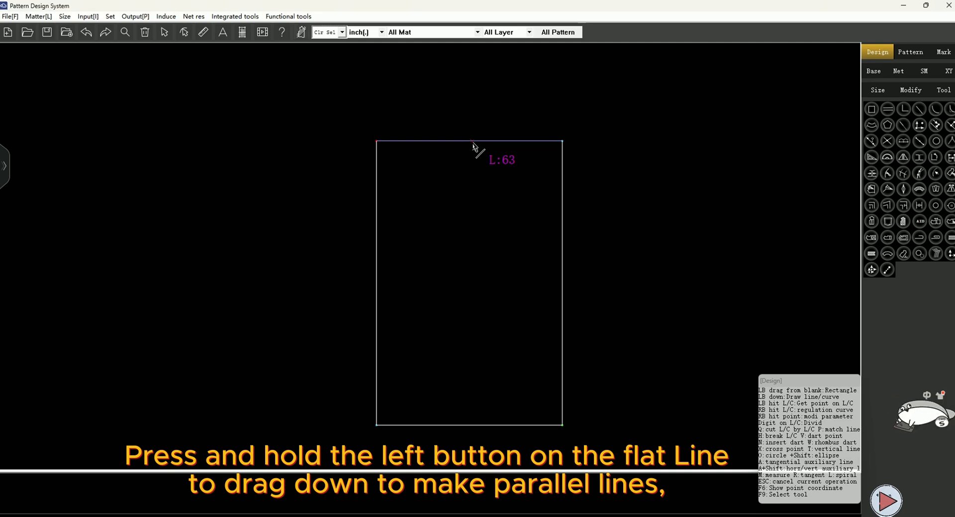
pyautogui.moveTo(477, 148); pyautogui.dragTo(470, 250)
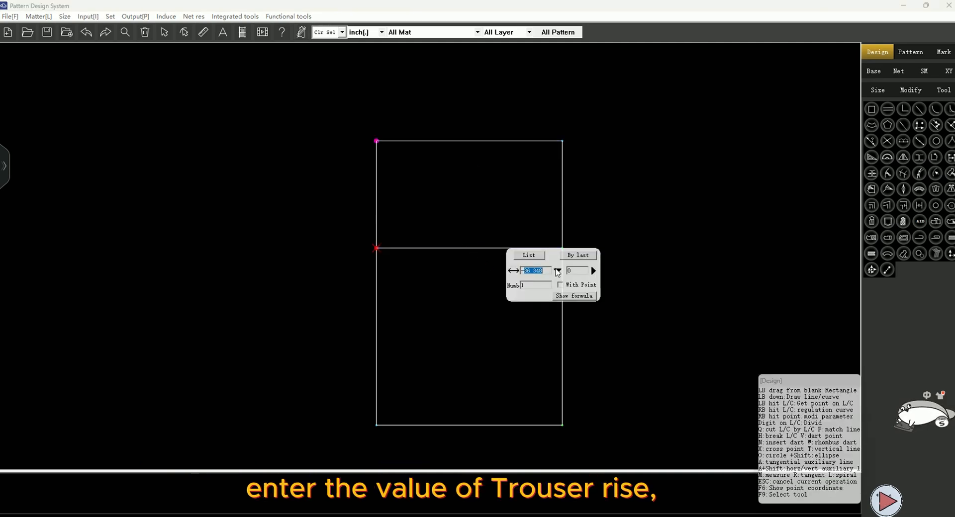
pyautogui.click(557, 270)
pyautogui.click(438, 277)
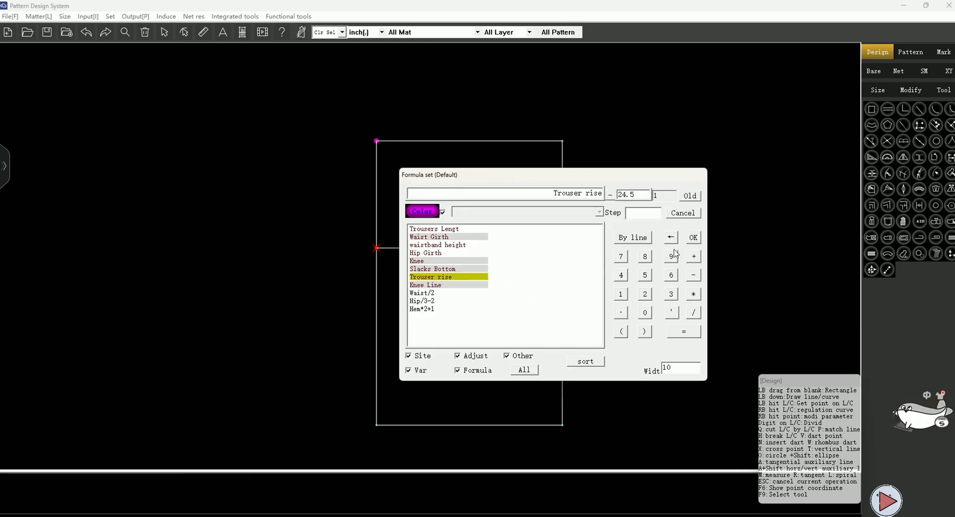
pyautogui.click(692, 238)
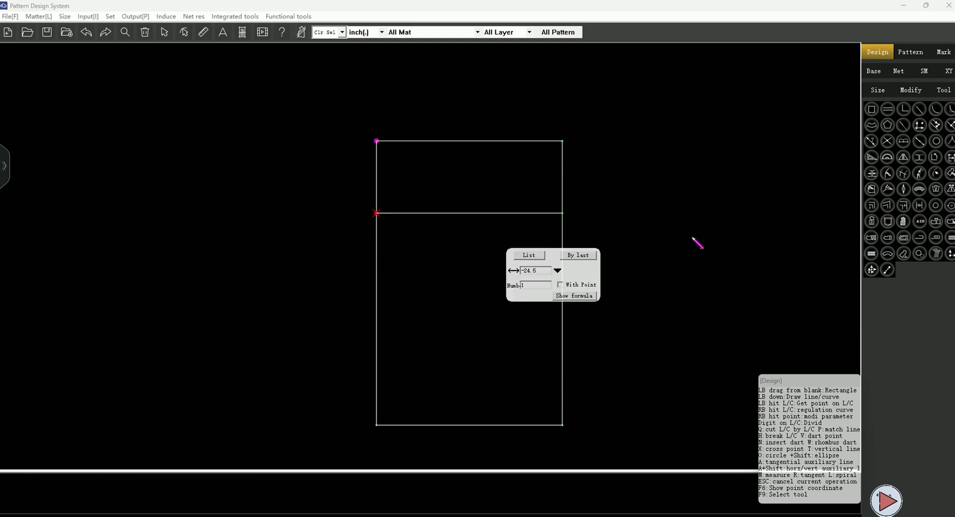
pyautogui.click(645, 232)
# Offset a parallel line below the rise line by the Knee Line measurement
pyautogui.moveTo(476, 214); pyautogui.dragTo(475, 305)
pyautogui.click(532, 315)
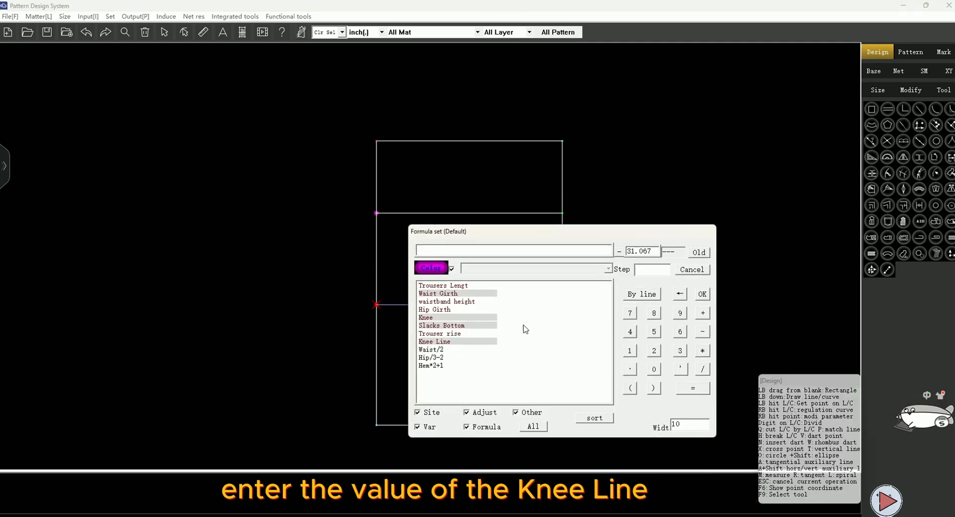
pyautogui.click(444, 342)
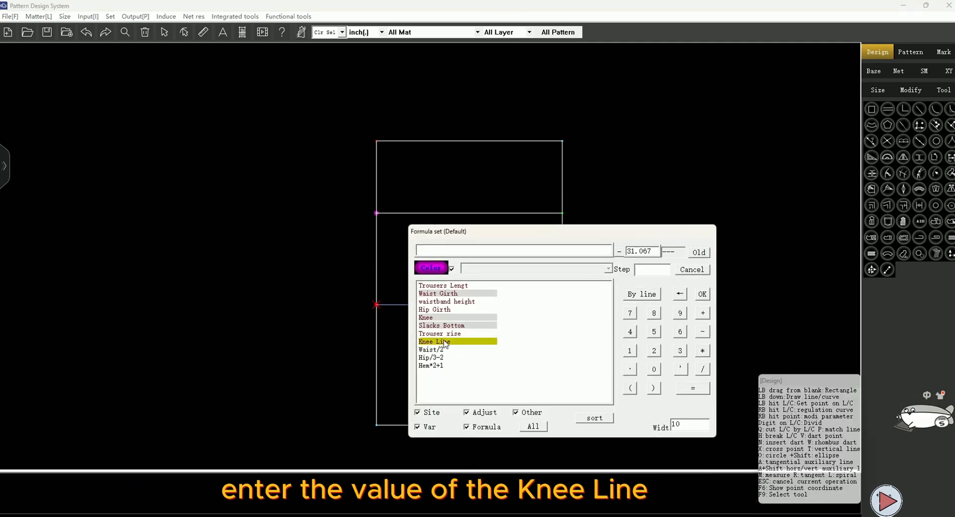
pyautogui.click(702, 294)
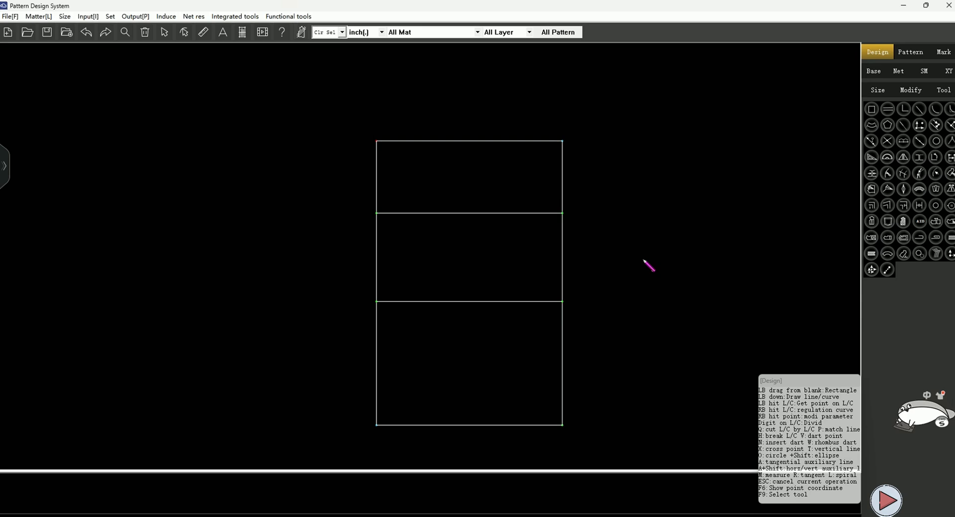
# Divide the right side segment between the waistline and rise line into three equal parts
pyautogui.click(562, 141)
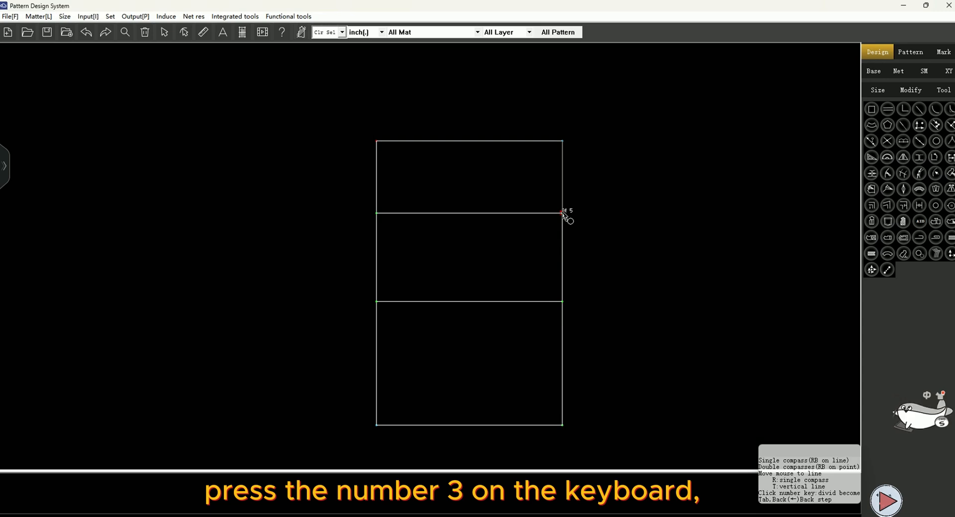
pyautogui.press('3')
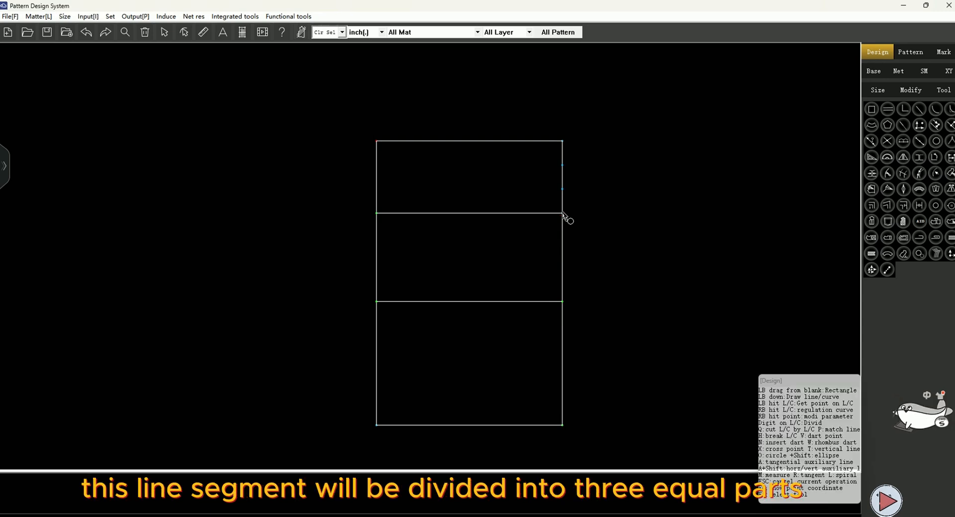
# Draw a horizontal hip line from the lower two-thirds division point across to the left side
pyautogui.scroll(2, 560, 173)
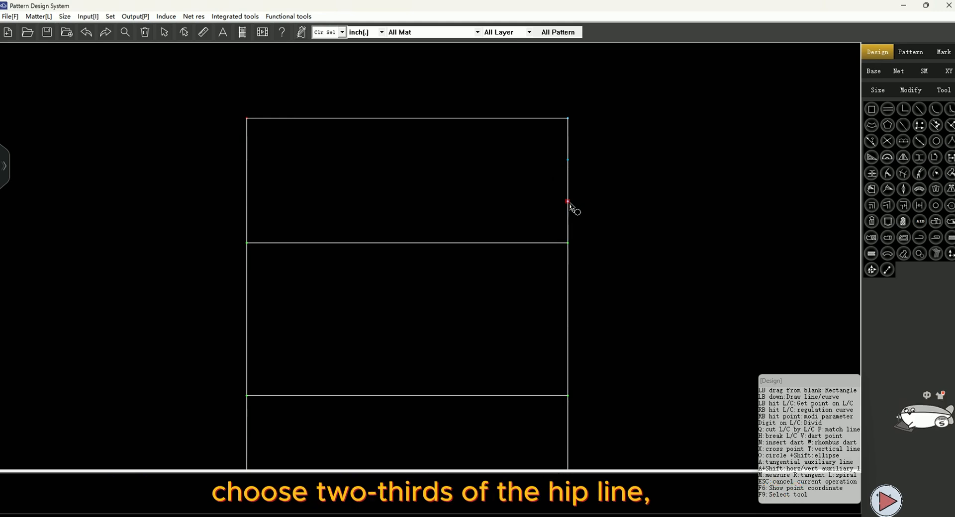
pyautogui.click(567, 202)
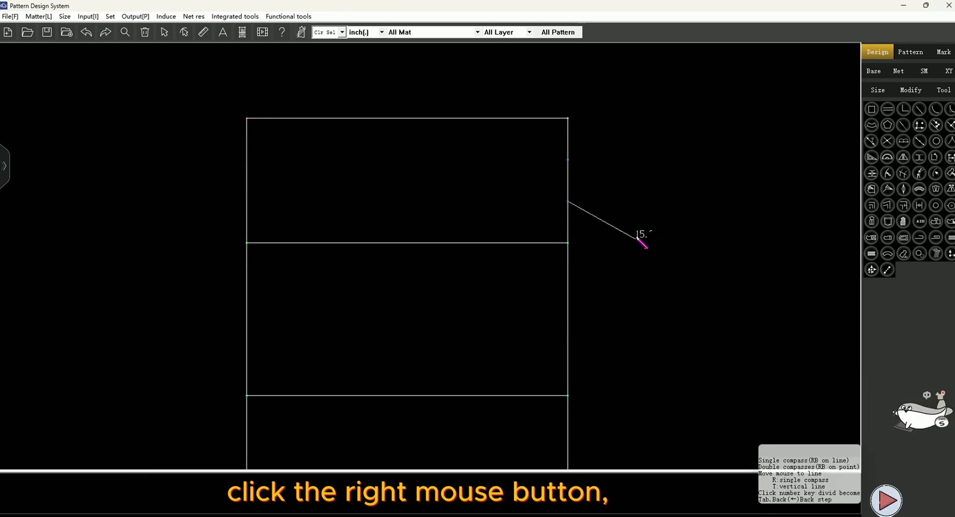
pyautogui.rightClick(613, 220)
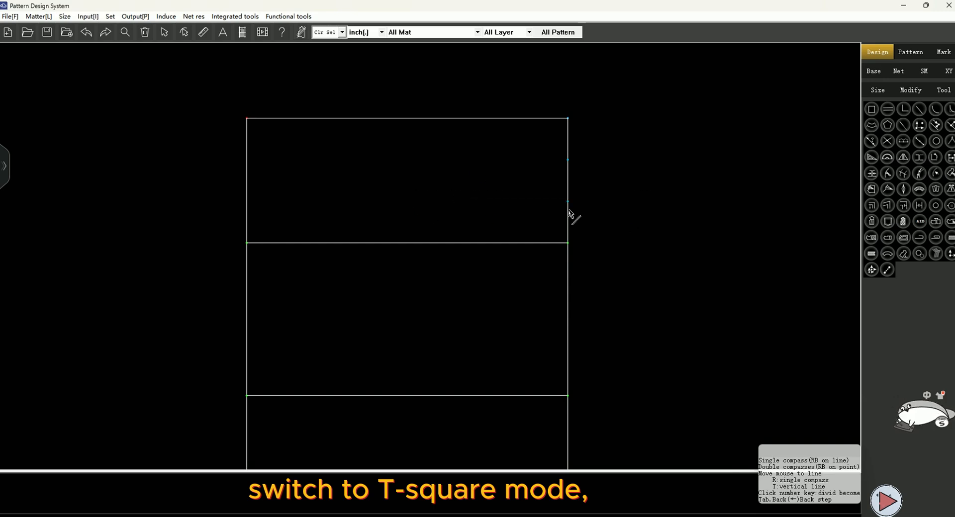
pyautogui.click(247, 231)
# Place a point on the hip line at Hip Girth/4-0.5 from the left side
pyautogui.scroll(2, 247, 234)
pyautogui.click(389, 208)
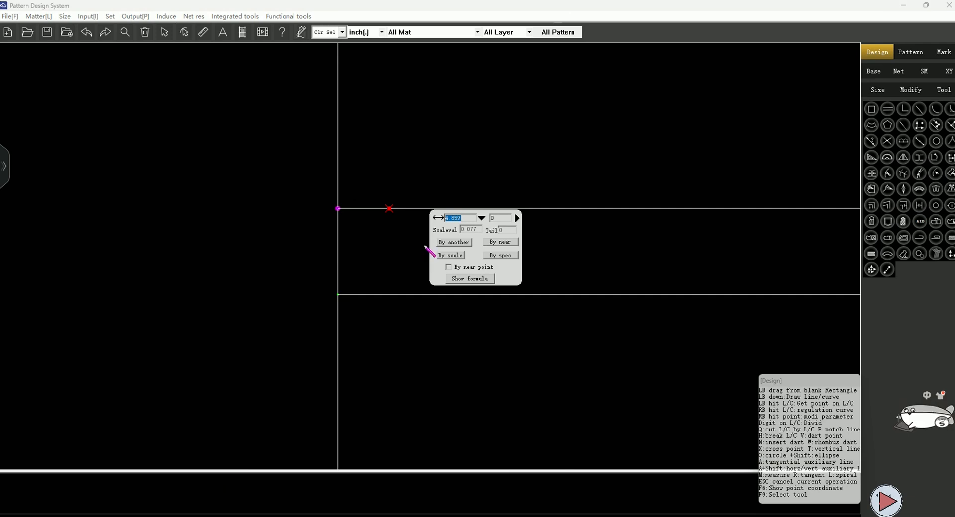
pyautogui.click(479, 217)
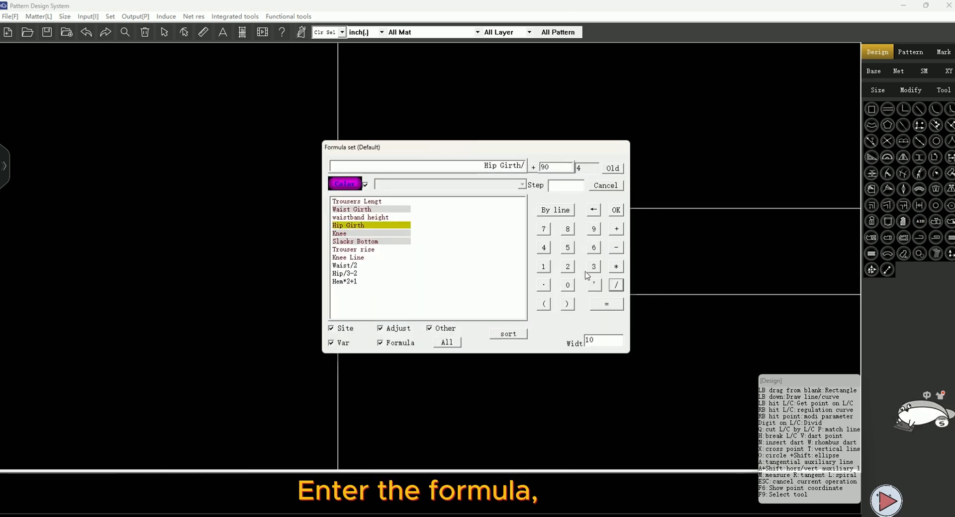
pyautogui.click(543, 247)
pyautogui.click(616, 247)
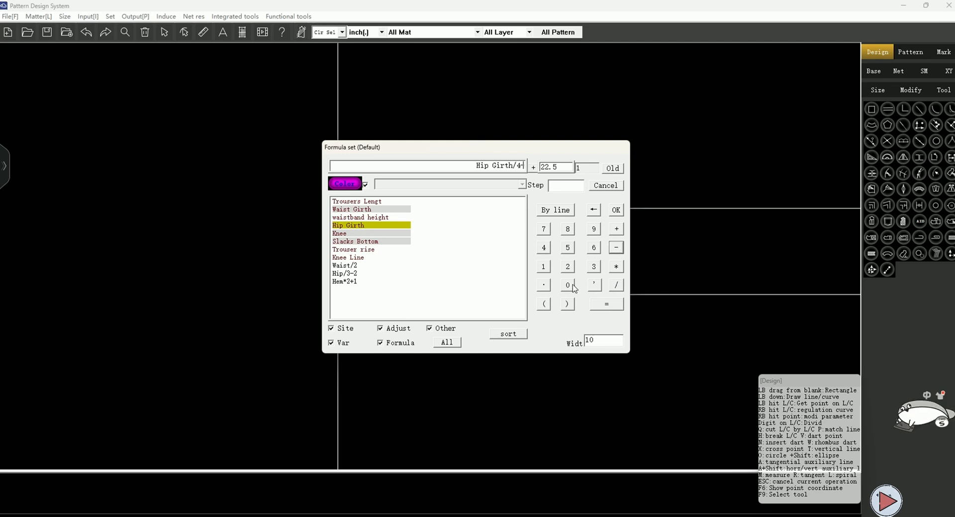
pyautogui.click(568, 285)
pyautogui.click(543, 285)
pyautogui.click(567, 248)
pyautogui.click(616, 209)
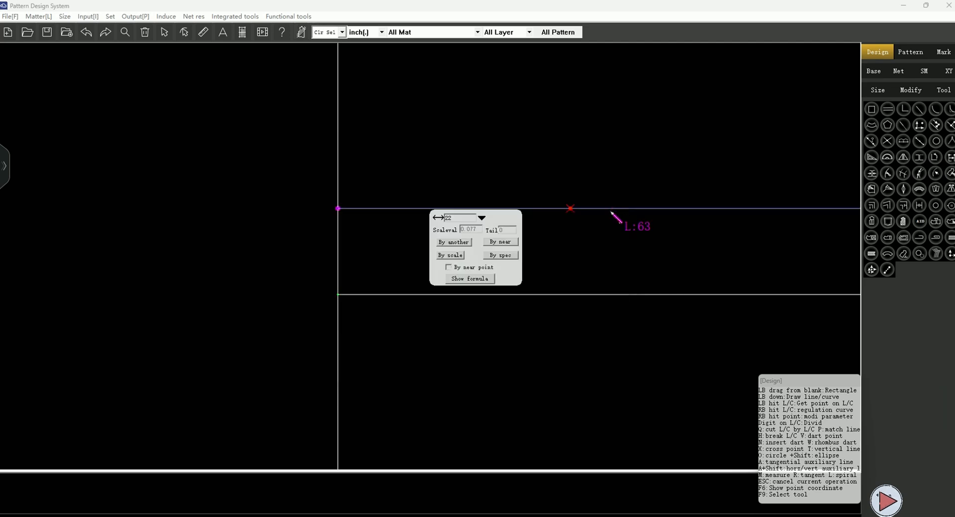
pyautogui.press('Return')
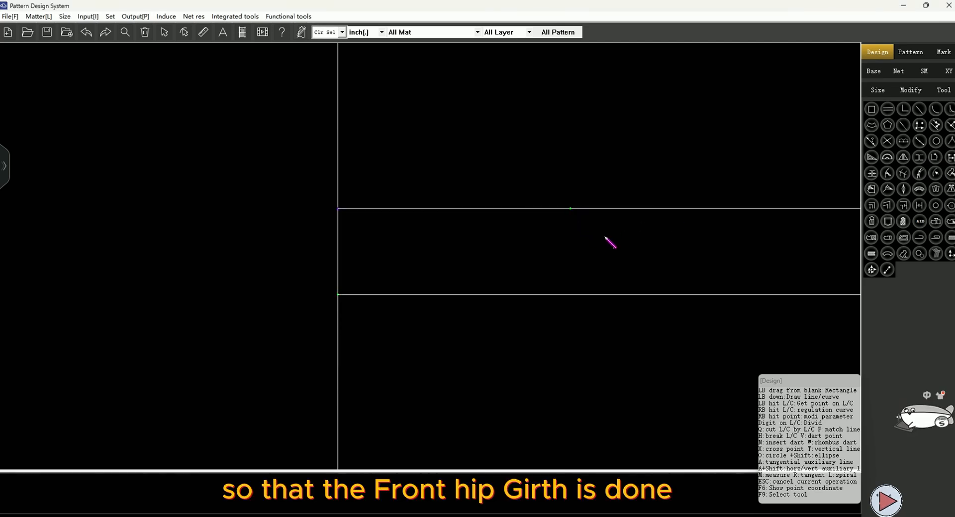
# Draw a vertical line through the hip point, extending down to the rise line and up to the waistline
pyautogui.scroll(-2, 577, 250)
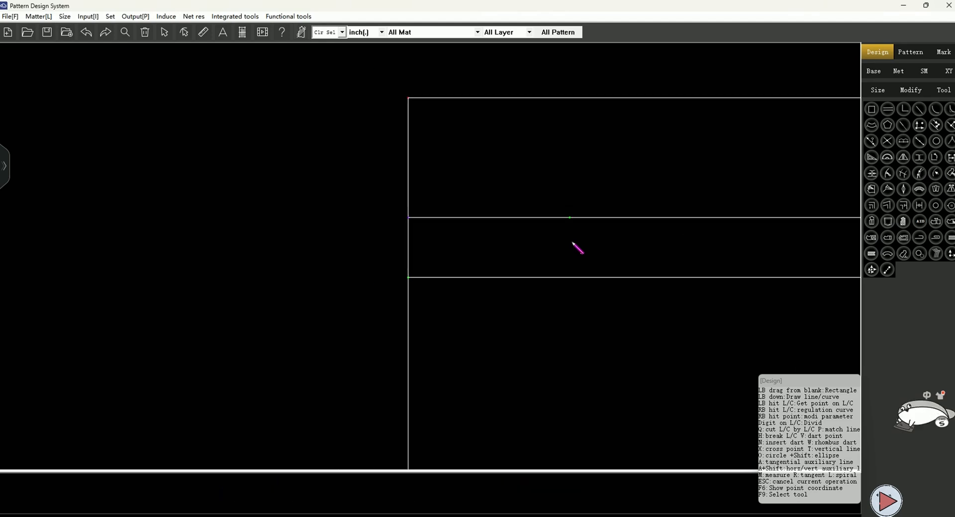
pyautogui.click(570, 217)
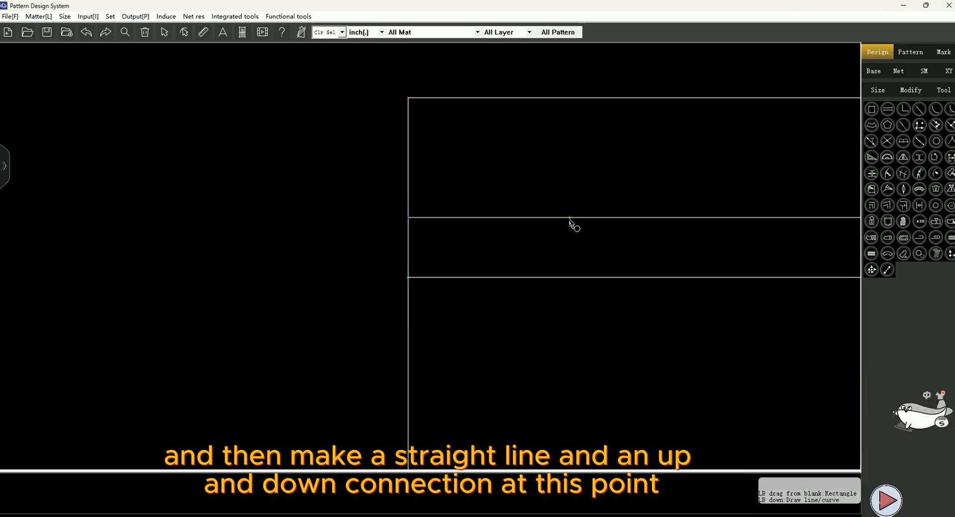
pyautogui.click(563, 278)
pyautogui.scroll(-3, 491, 219)
pyautogui.scroll(1, 532, 260)
pyautogui.click(534, 208)
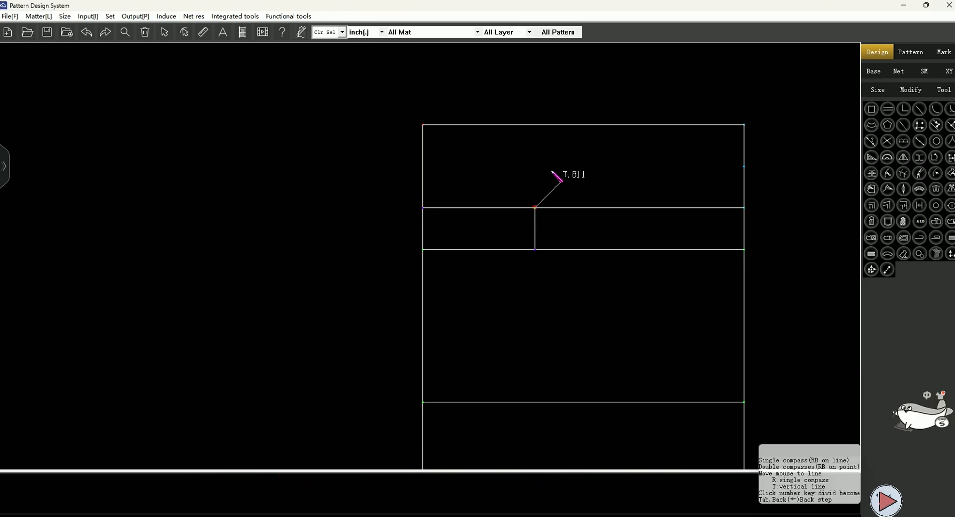
pyautogui.press('Escape')
# Place a point on the rise line at Hip Girth/30 beyond the hip vertical to mark the front crotch width
pyautogui.scroll(2, 540, 249)
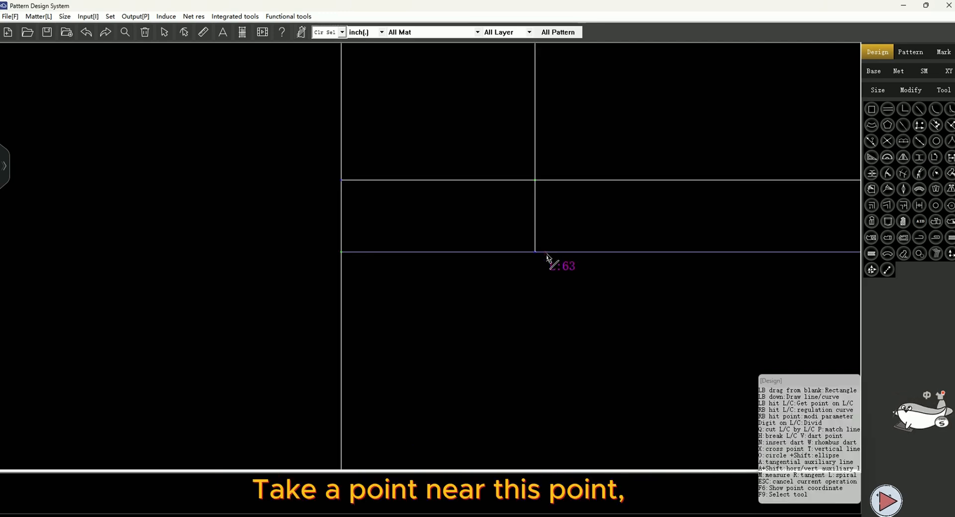
pyautogui.click(543, 252)
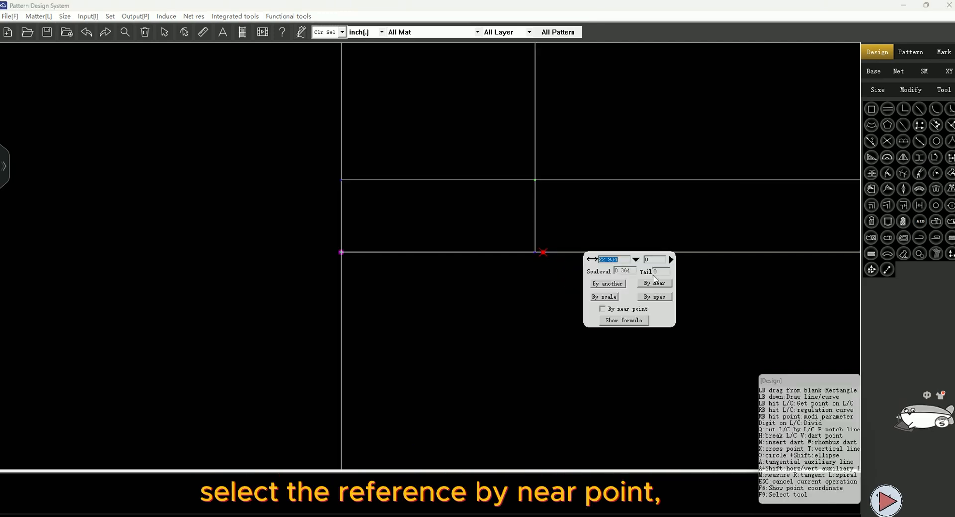
pyautogui.click(653, 284)
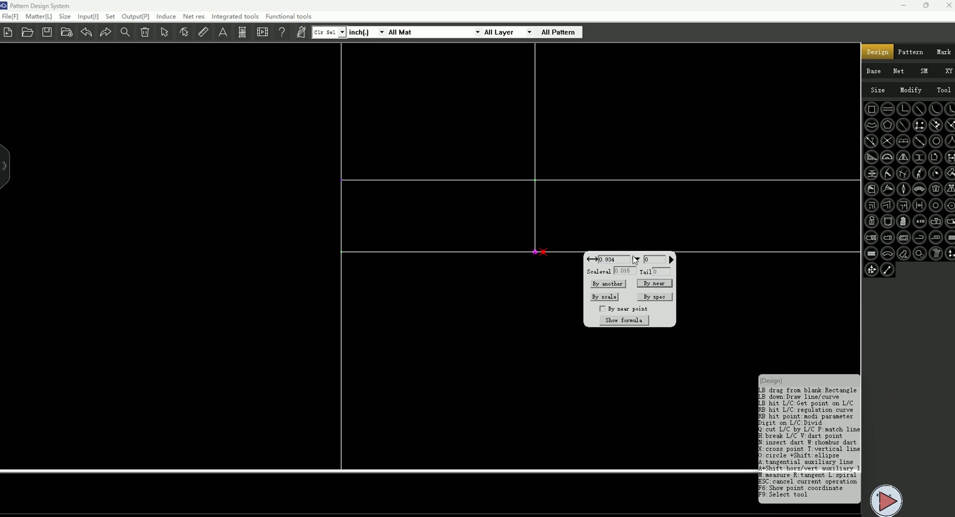
pyautogui.click(635, 259)
pyautogui.click(527, 267)
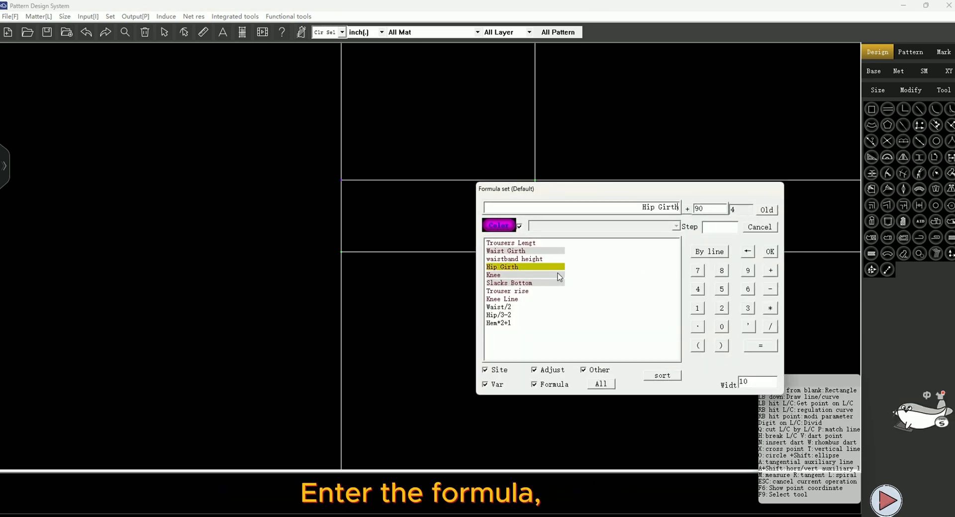
pyautogui.click(769, 327)
pyautogui.click(748, 307)
pyautogui.click(722, 326)
pyautogui.click(770, 251)
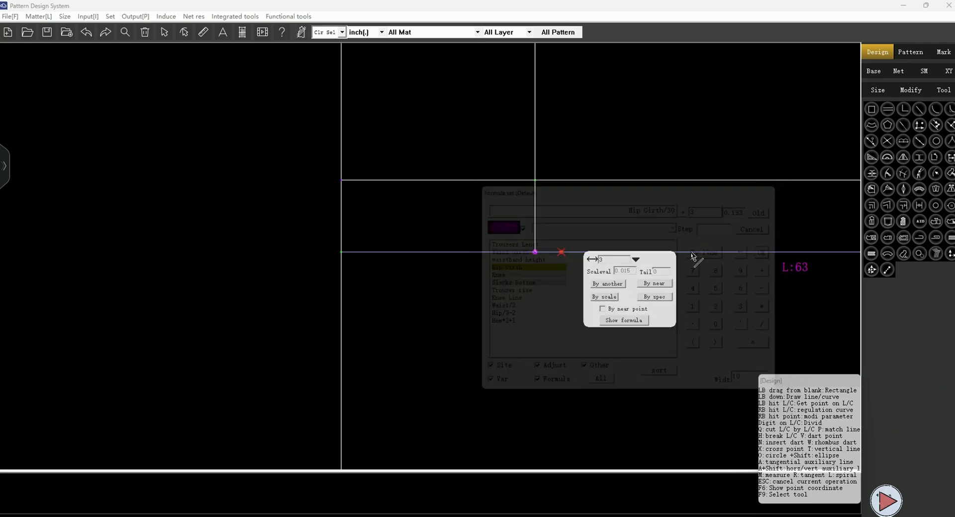
pyautogui.press('Return')
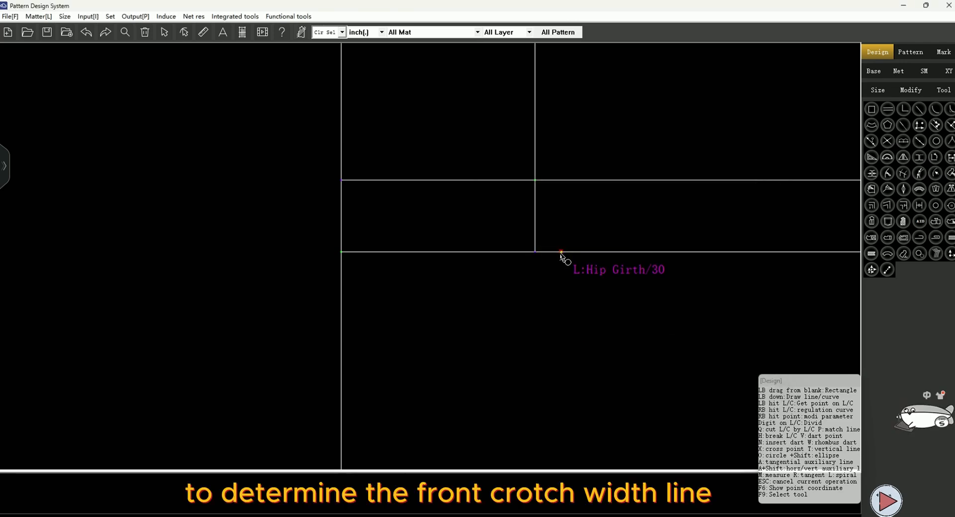
# Divide the rise line between the crotch width point and the left side into two equal parts
pyautogui.scroll(1, 570, 323)
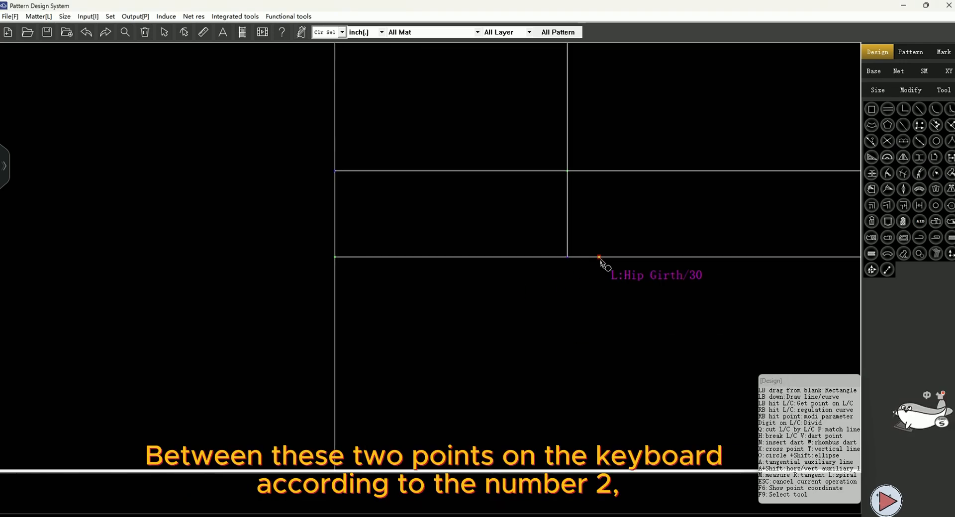
pyautogui.click(599, 257)
pyautogui.click(335, 256)
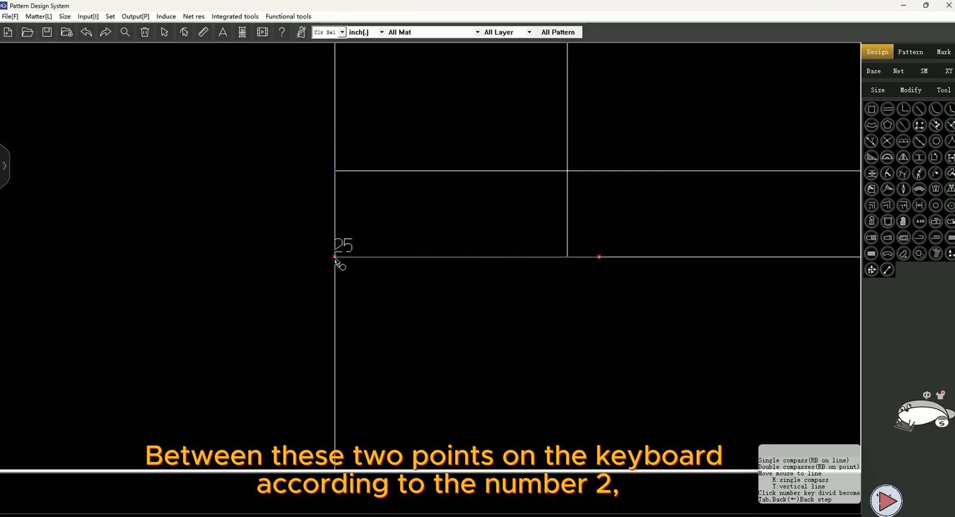
pyautogui.press('2')
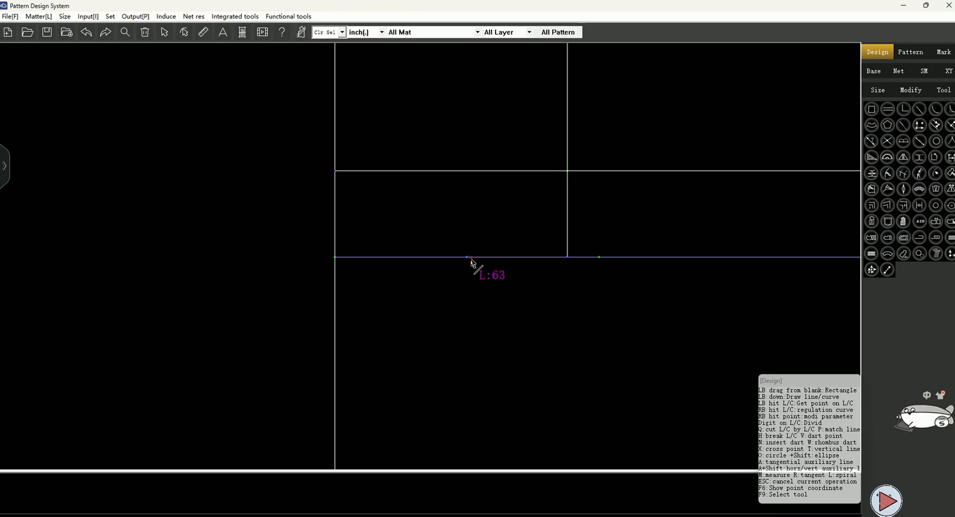
# Draw a vertical crease line through the rise line midpoint, from the hip line down to the hem line
pyautogui.scroll(-3, 470, 258)
pyautogui.click(470, 235)
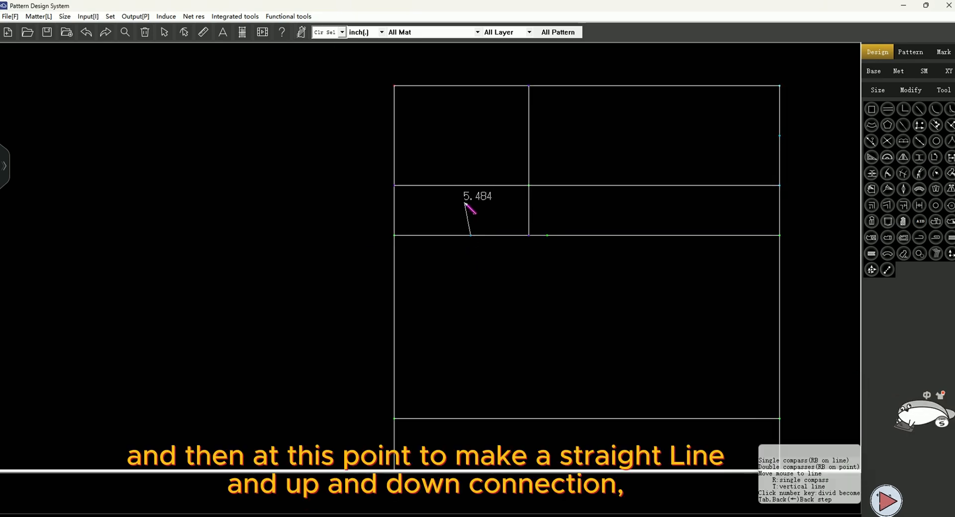
pyautogui.click(482, 186)
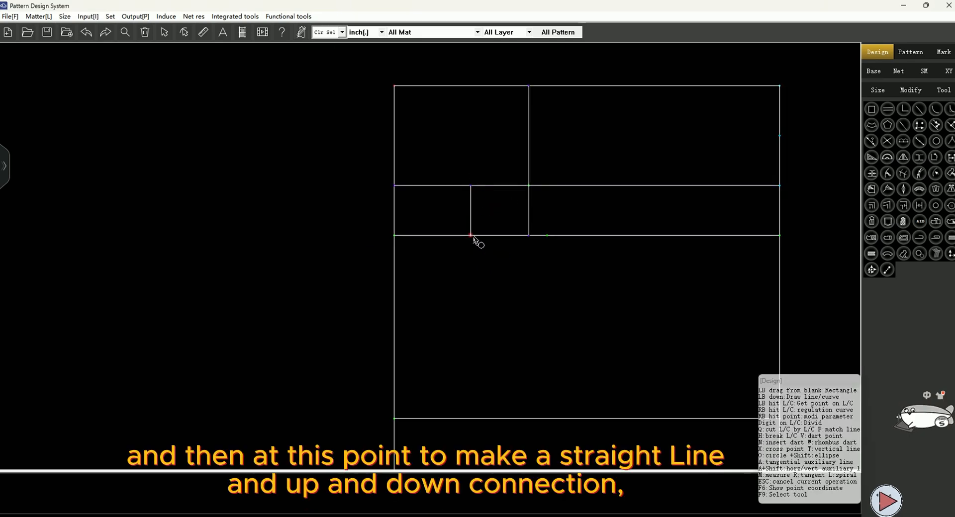
pyautogui.click(470, 235)
pyautogui.scroll(-3, 484, 258)
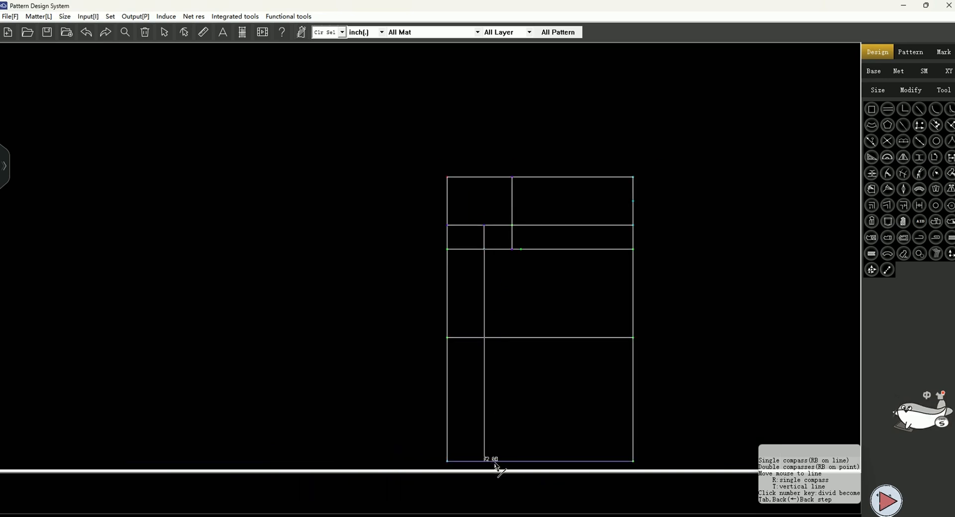
pyautogui.click(493, 460)
# Box-select the crease line and knee line and split them at their intersection
pyautogui.scroll(2, 487, 301)
pyautogui.scroll(1, 490, 239)
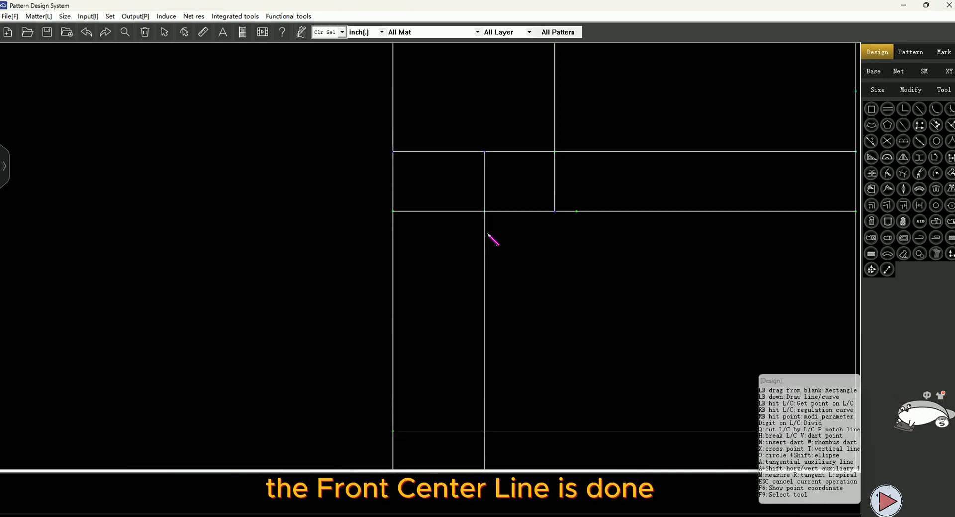
pyautogui.scroll(-2, 475, 417)
pyautogui.scroll(2, 470, 348)
pyautogui.moveTo(449, 279); pyautogui.dragTo(529, 382)
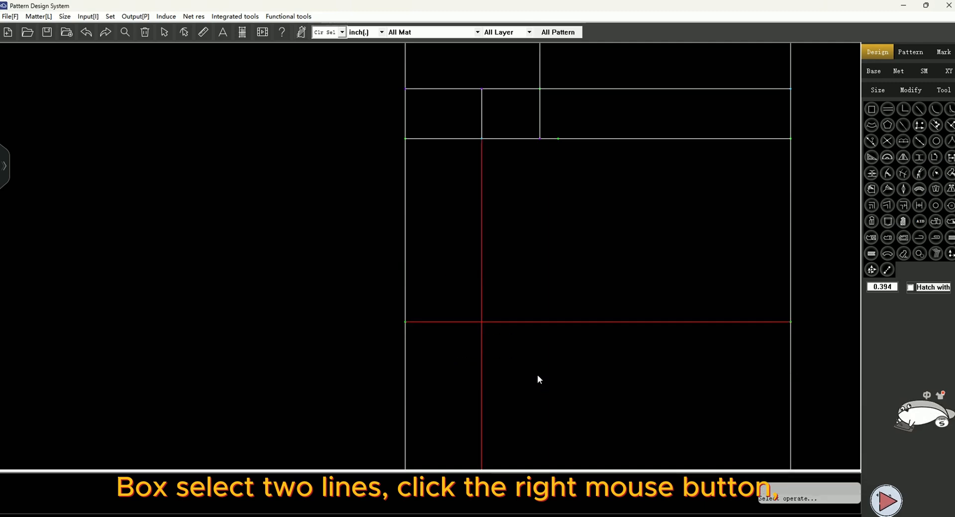
pyautogui.rightClick(537, 380)
pyautogui.click(562, 418)
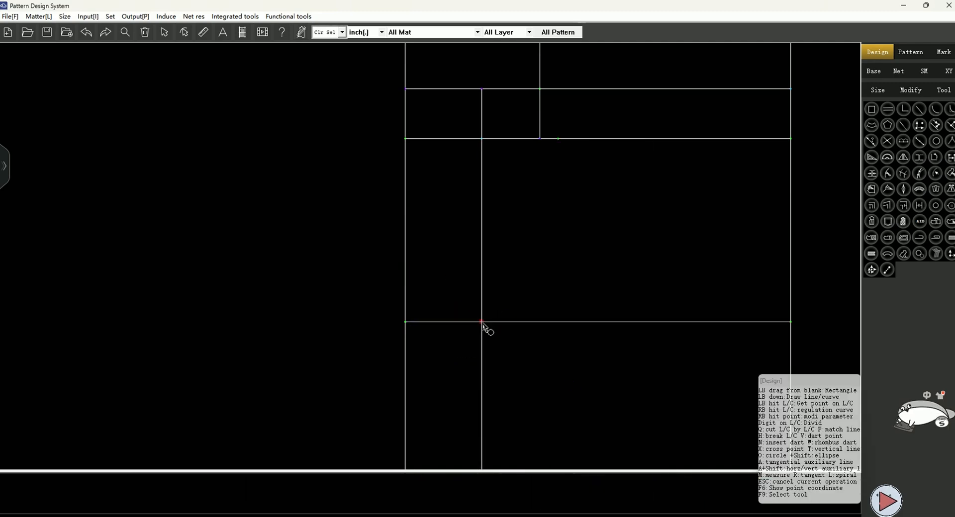
# With the Symmetry point tool, place knee points at Knee/4-1 on both sides of the crease line
pyautogui.scroll(-1, 512, 281)
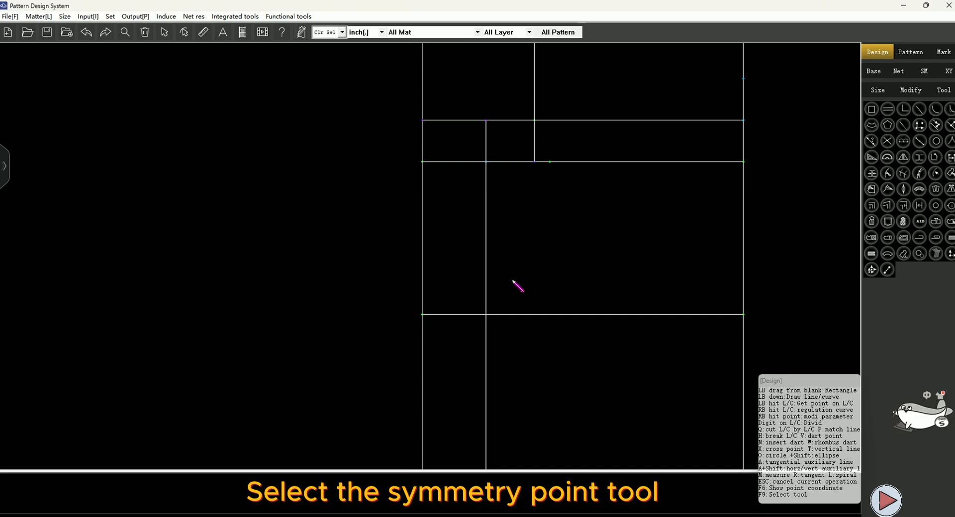
pyautogui.click(919, 141)
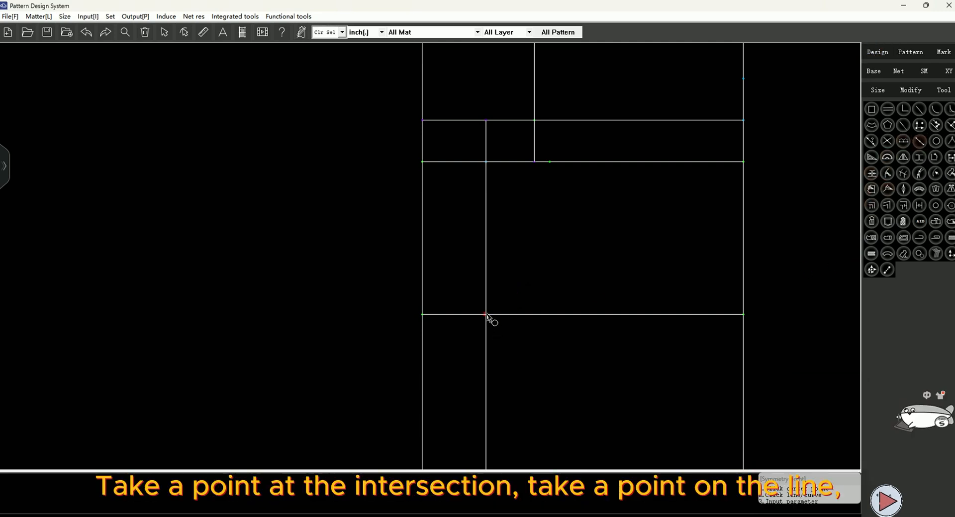
pyautogui.click(520, 316)
pyautogui.click(587, 325)
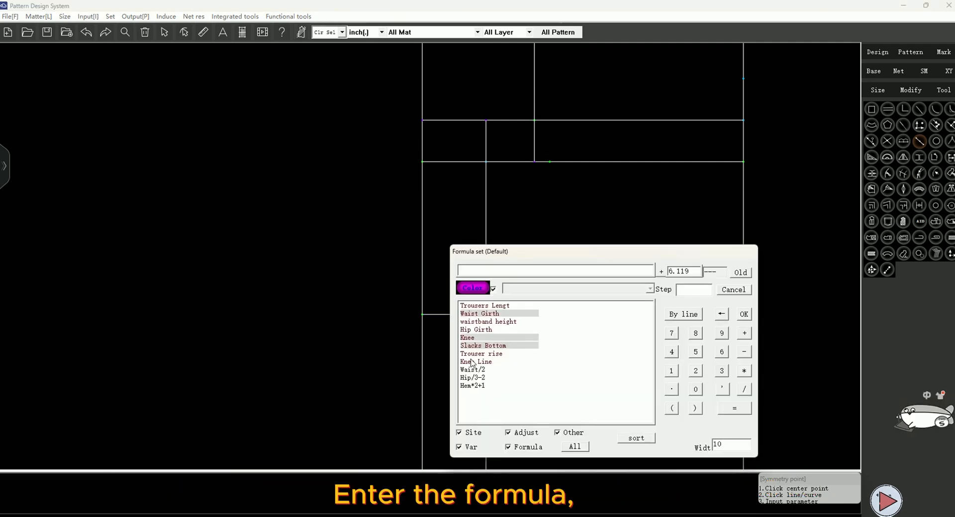
pyautogui.click(467, 338)
pyautogui.click(739, 391)
pyautogui.click(672, 353)
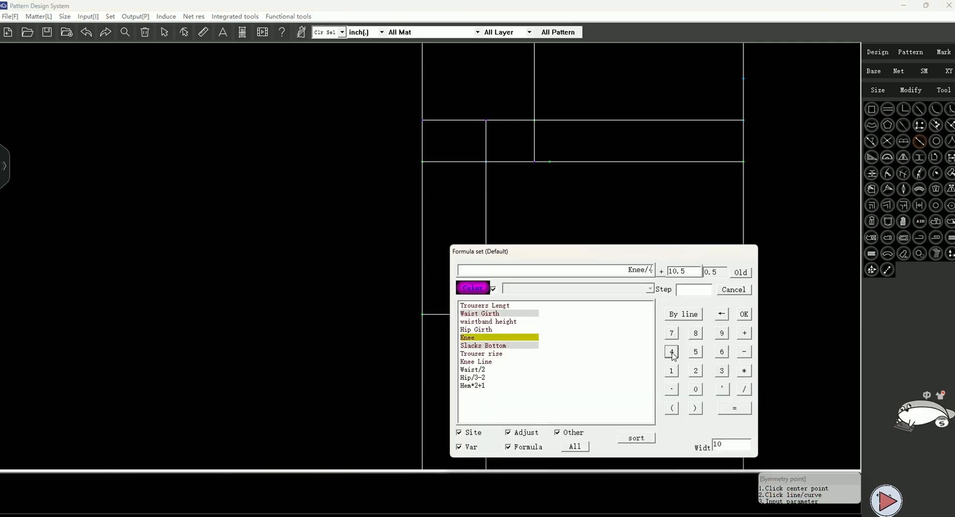
pyautogui.click(744, 353)
pyautogui.click(671, 373)
pyautogui.click(743, 316)
pyautogui.press('Return')
# Place symmetric hem points at Slacks Bottom/4-1 on both sides of the crease line along the hem line
pyautogui.scroll(-4, 546, 218)
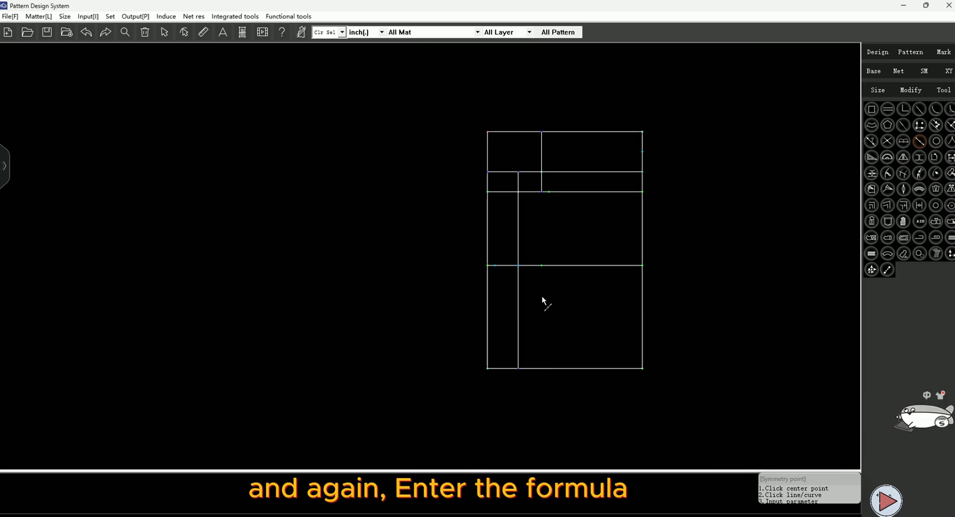
pyautogui.scroll(5, 503, 402)
pyautogui.click(539, 315)
pyautogui.click(579, 314)
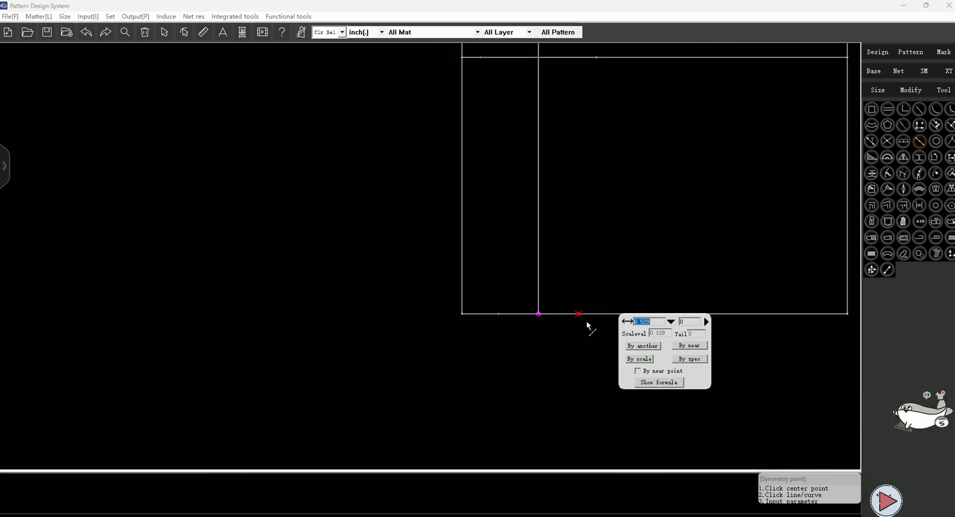
pyautogui.click(681, 382)
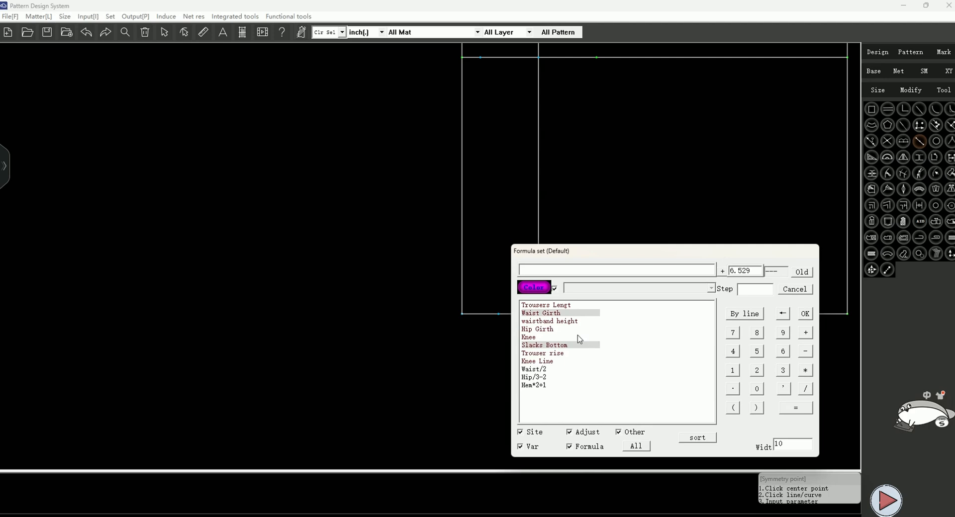
pyautogui.click(544, 347)
pyautogui.click(801, 390)
pyautogui.click(733, 353)
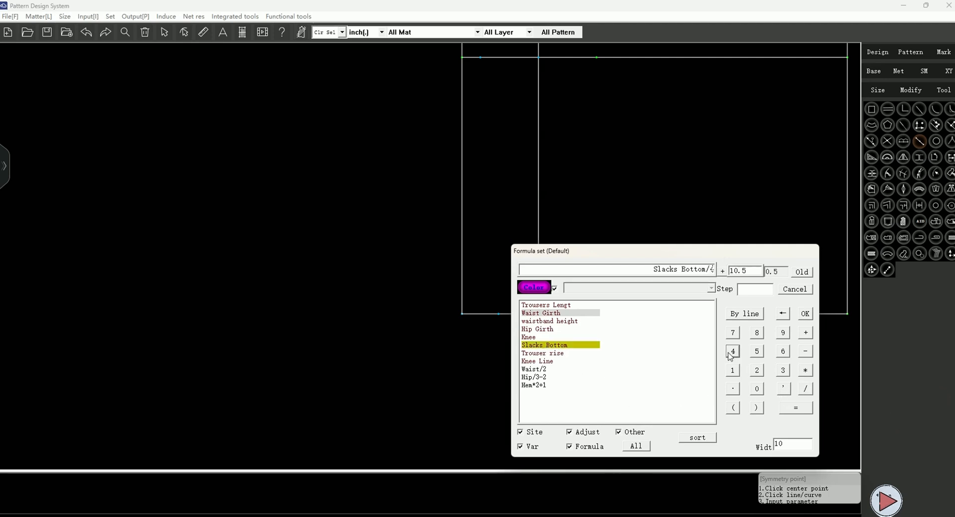
pyautogui.click(804, 352)
pyautogui.click(732, 370)
pyautogui.click(804, 314)
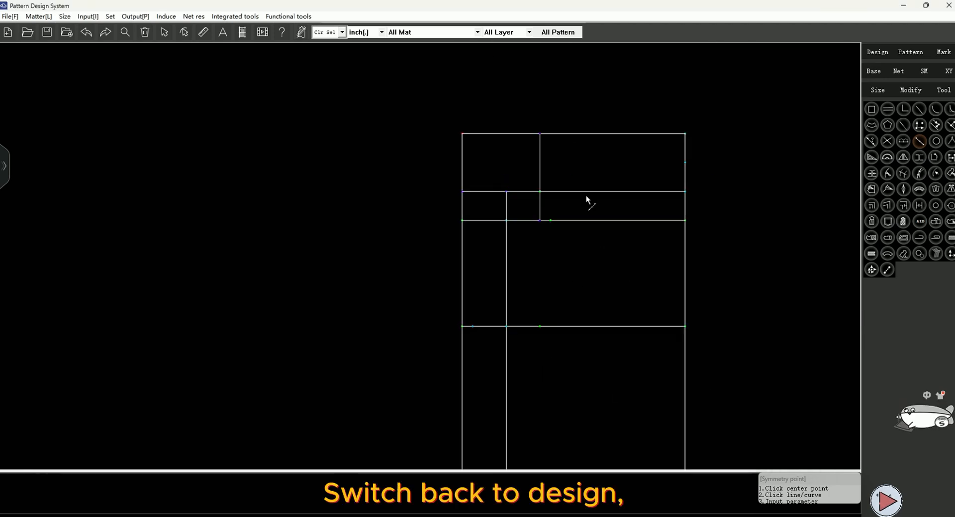
# Create an offset point from the hip vertical's top at the waistline, -0.8 horizontally and -0.6 vertically
pyautogui.click(877, 52)
pyautogui.scroll(5, 541, 135)
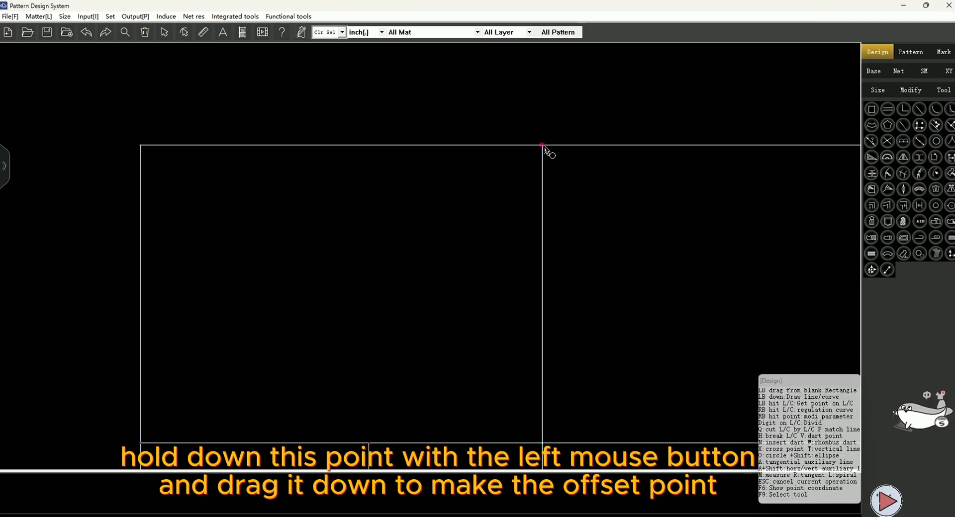
pyautogui.moveTo(543, 145); pyautogui.dragTo(503, 186)
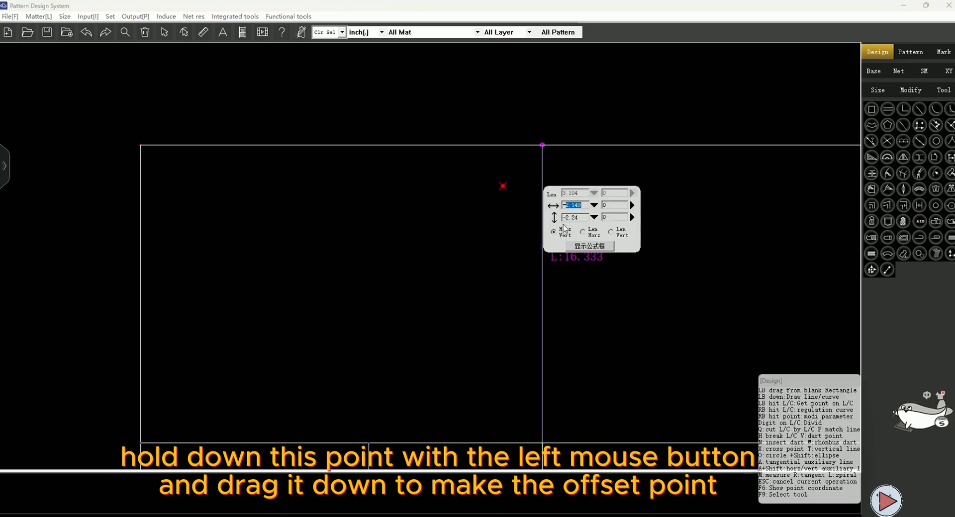
pyautogui.write('-0.8')
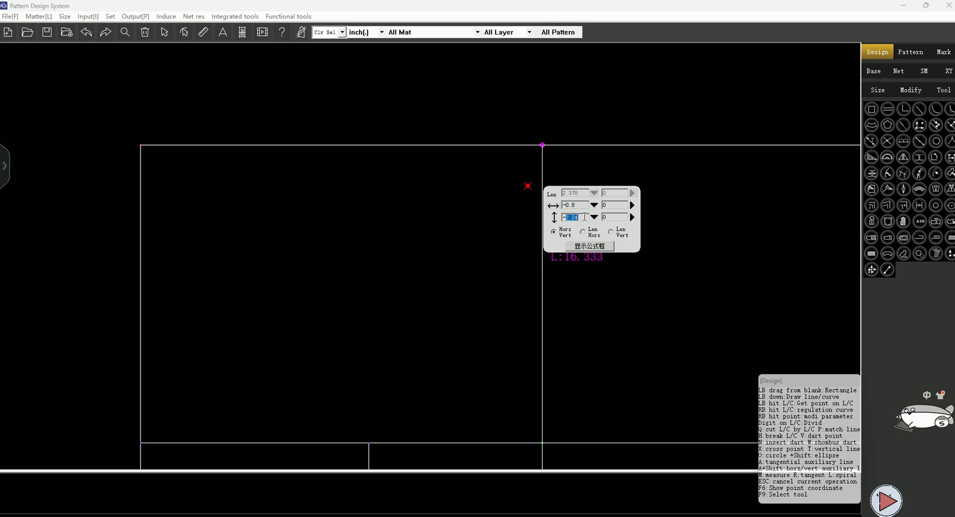
pyautogui.write('-0.6')
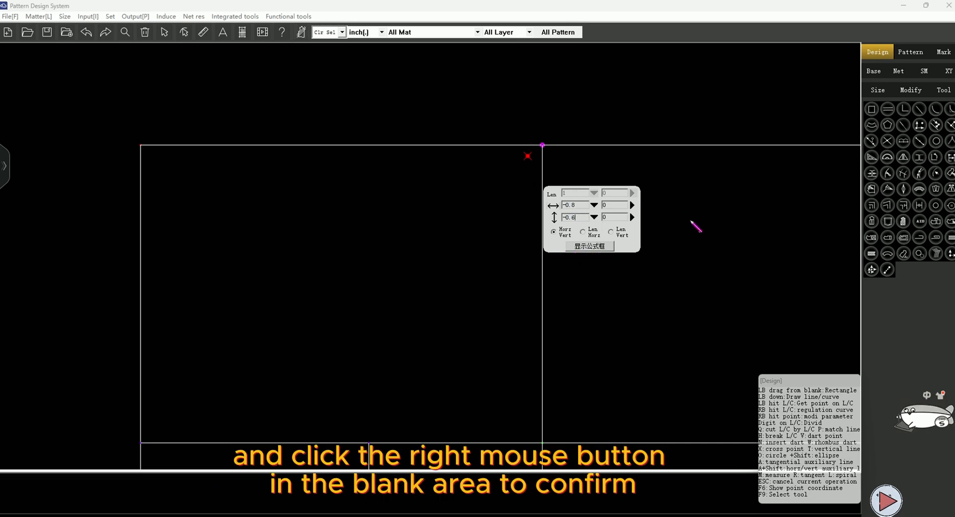
pyautogui.rightClick(683, 252)
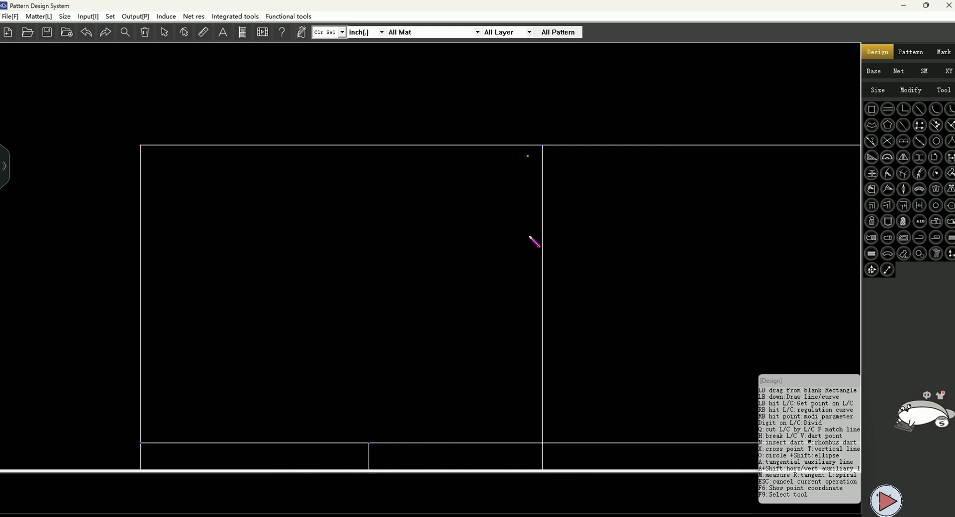
# Draw a parallel line 0.5 above the waistline
pyautogui.moveTo(441, 146); pyautogui.dragTo(445, 124)
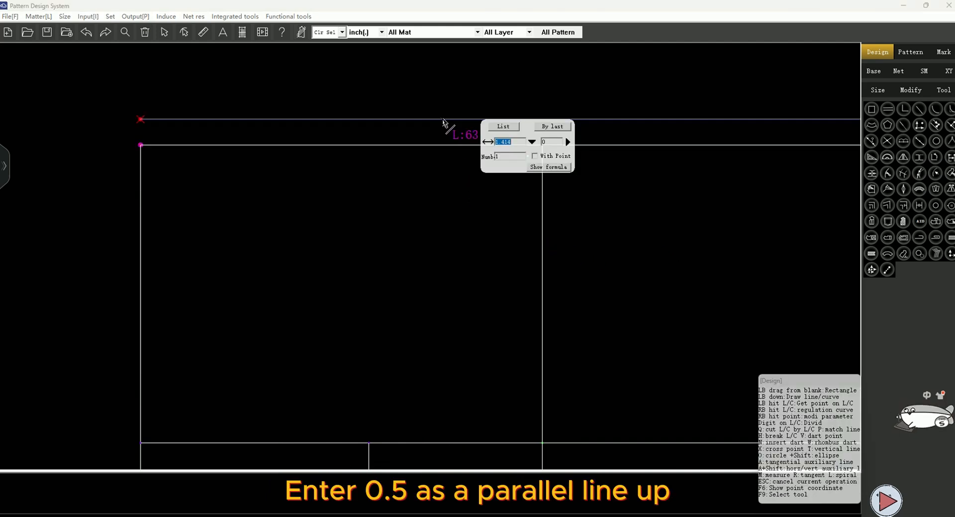
pyautogui.write('0.5')
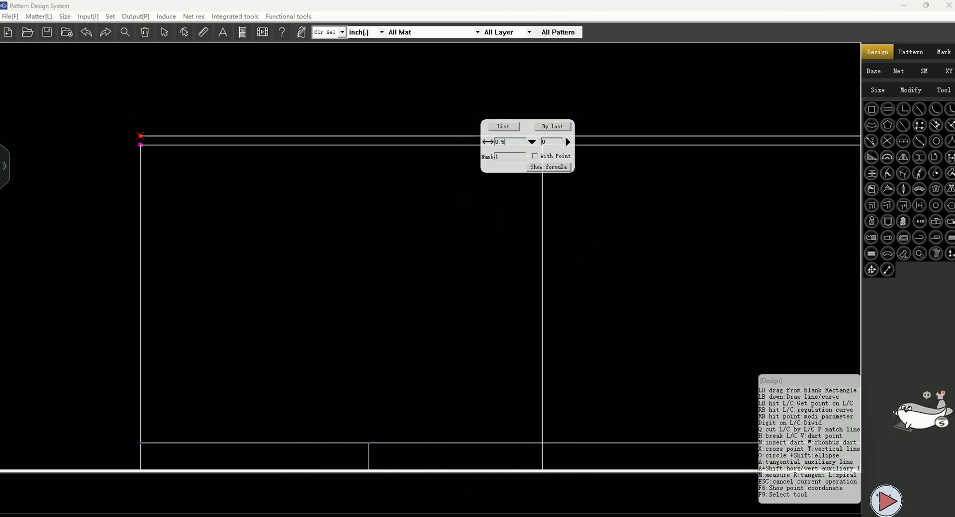
pyautogui.press('Return')
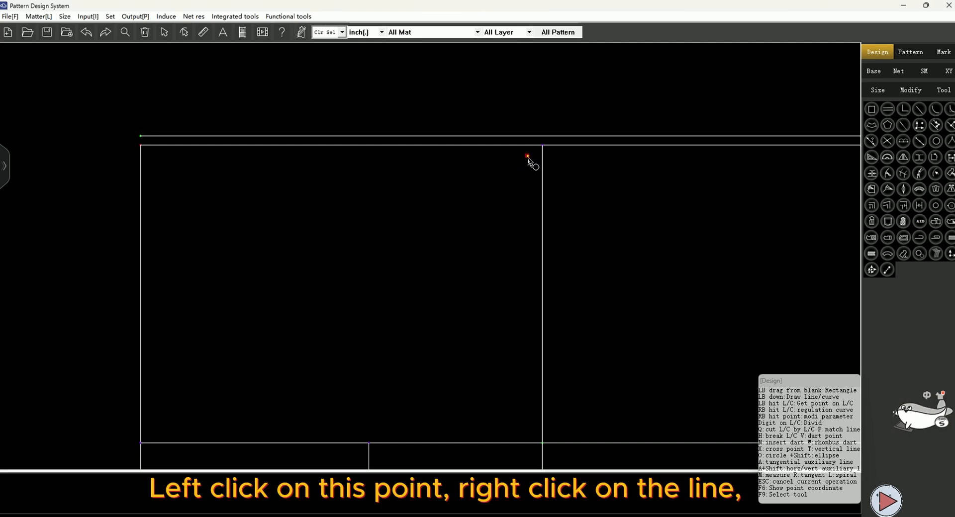
# With the single compass, draw the waistline from the offset point to the raised parallel line using the length Waist Girth/4+0.5*2
pyautogui.click(527, 156)
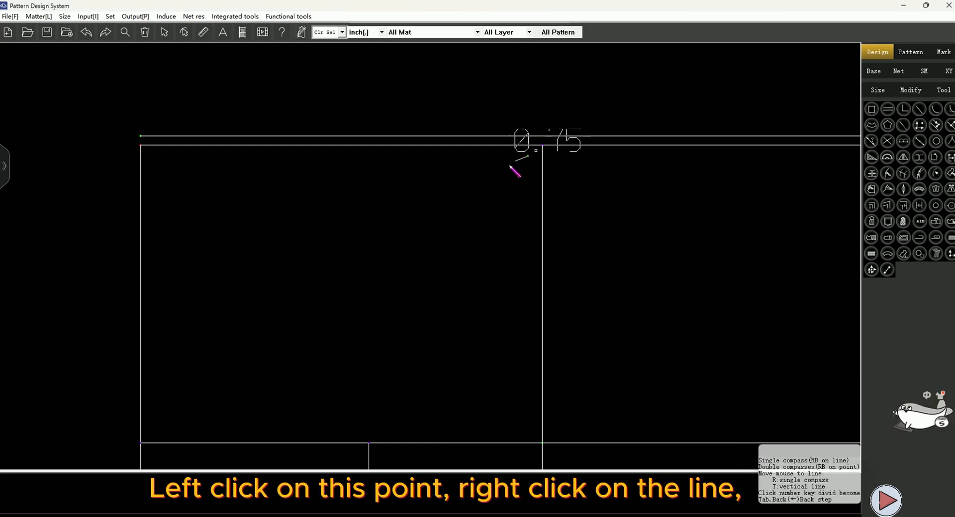
pyautogui.rightClick(219, 135)
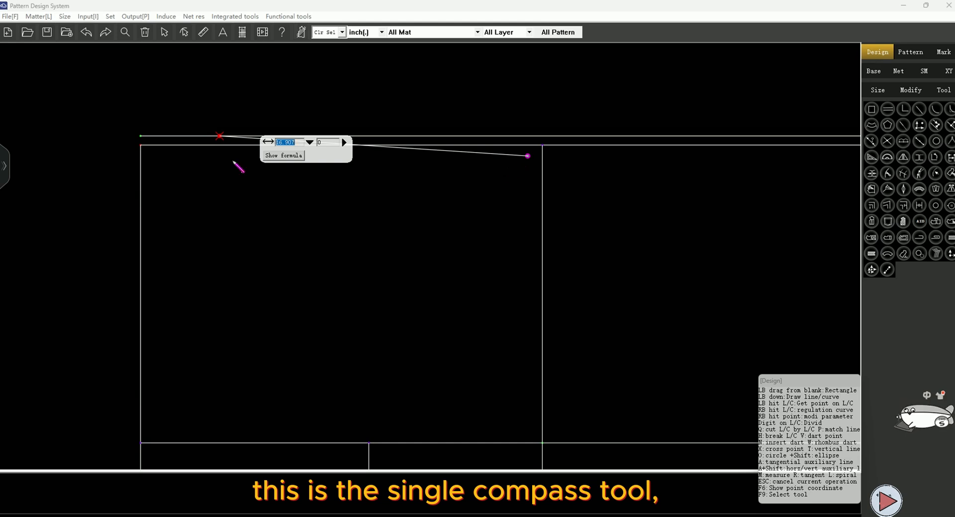
pyautogui.click(310, 143)
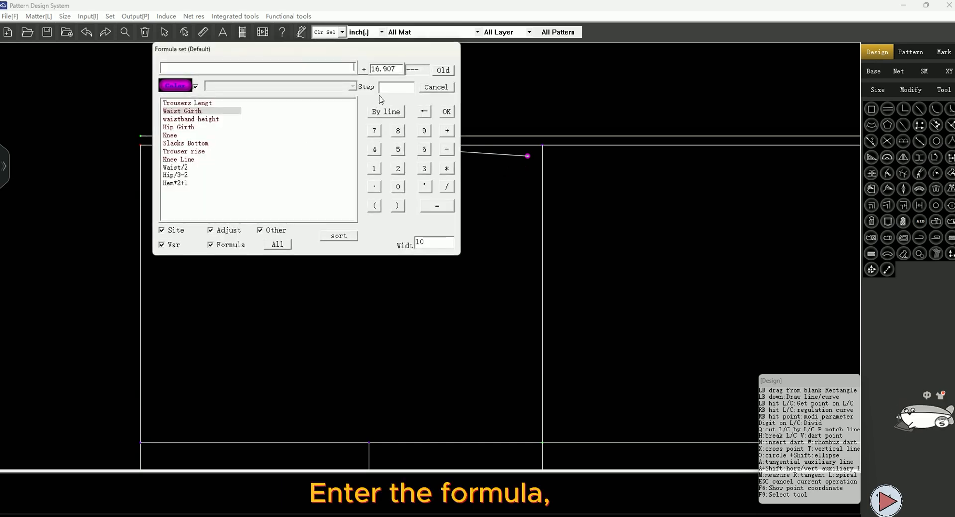
pyautogui.doubleClick(229, 111)
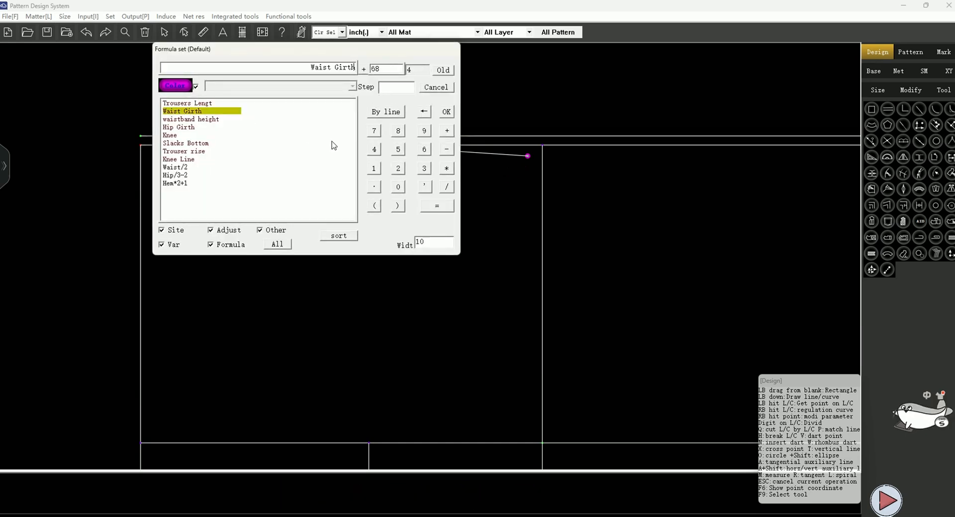
pyautogui.click(445, 187)
pyautogui.click(377, 150)
pyautogui.click(447, 130)
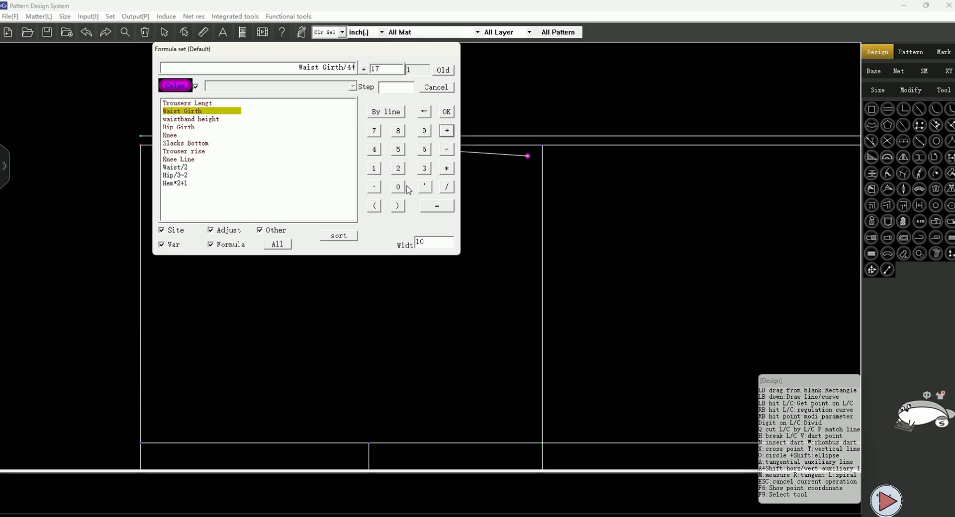
pyautogui.click(398, 187)
pyautogui.click(374, 187)
pyautogui.click(398, 149)
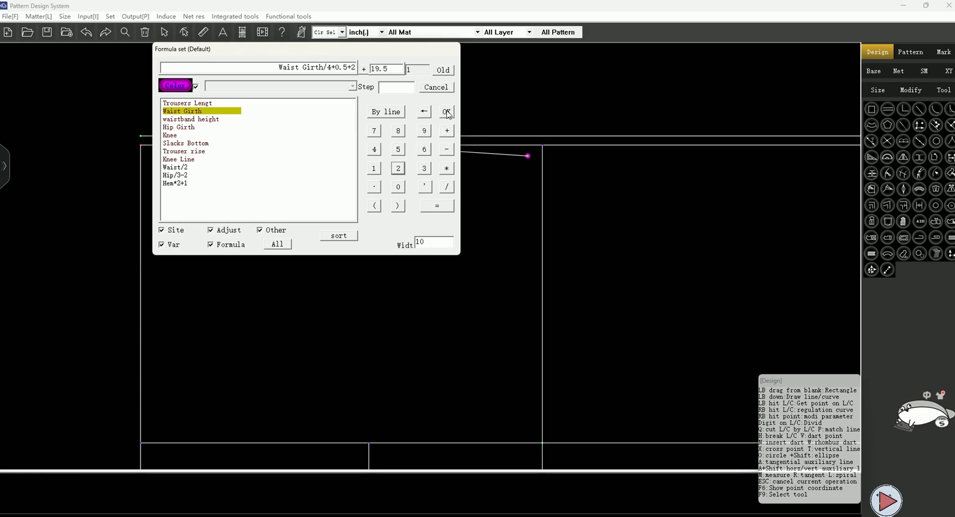
pyautogui.click(446, 111)
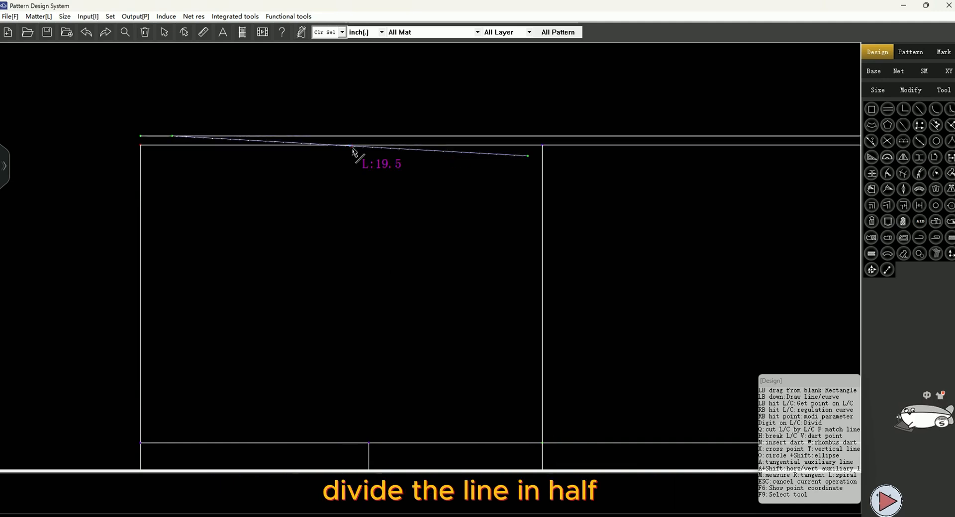
# Insert a waist dart at the waistline's midpoint, 10.5 long and 2 wide, with dart fill and label turned on
pyautogui.scroll(3, 354, 147)
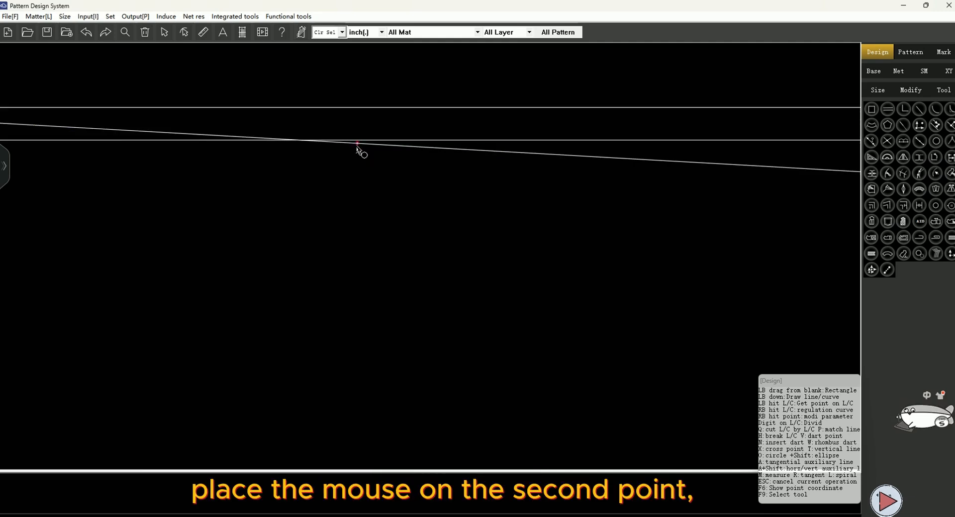
pyautogui.press('v')
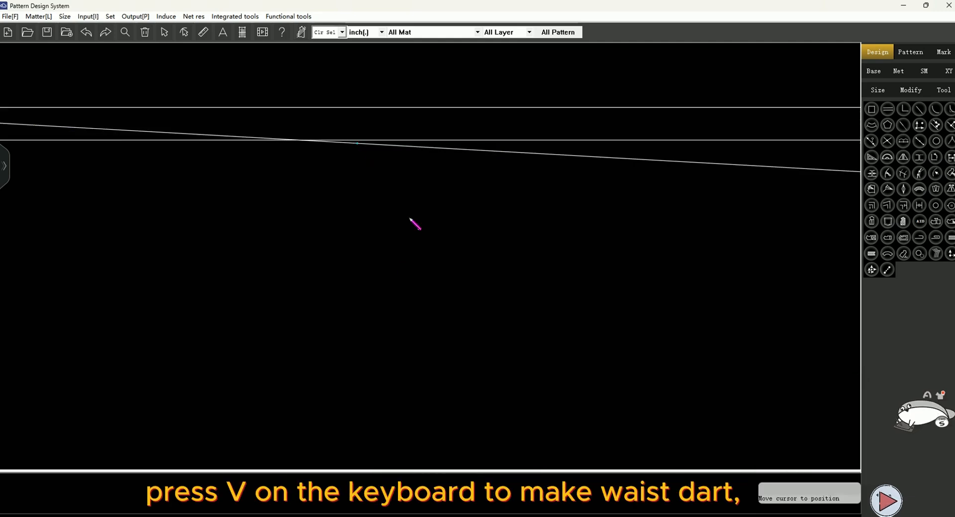
pyautogui.scroll(-2, 374, 250)
pyautogui.scroll(-1, 374, 250)
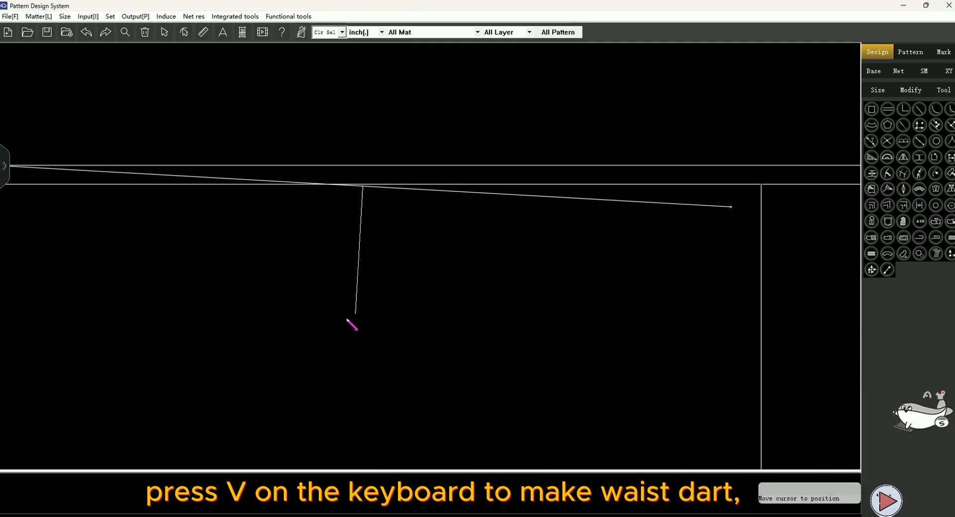
pyautogui.click(353, 358)
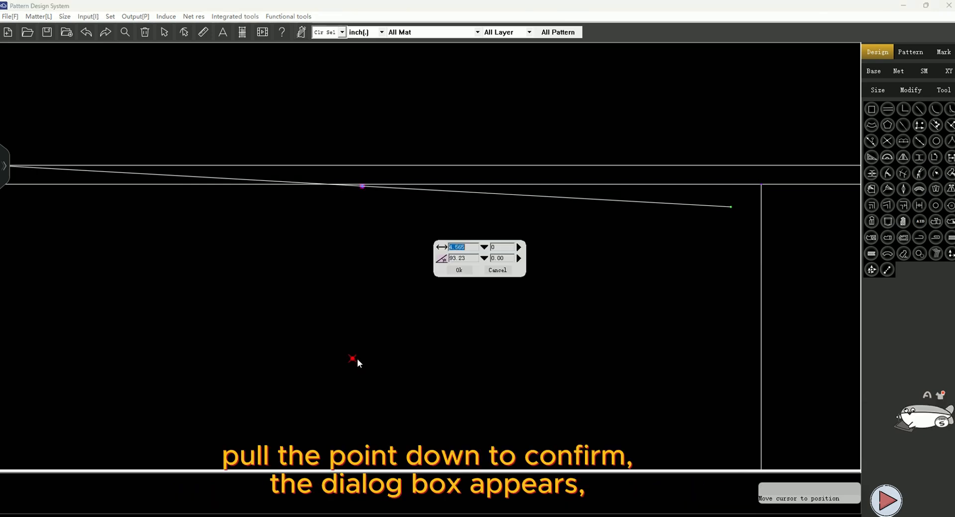
pyautogui.click(461, 271)
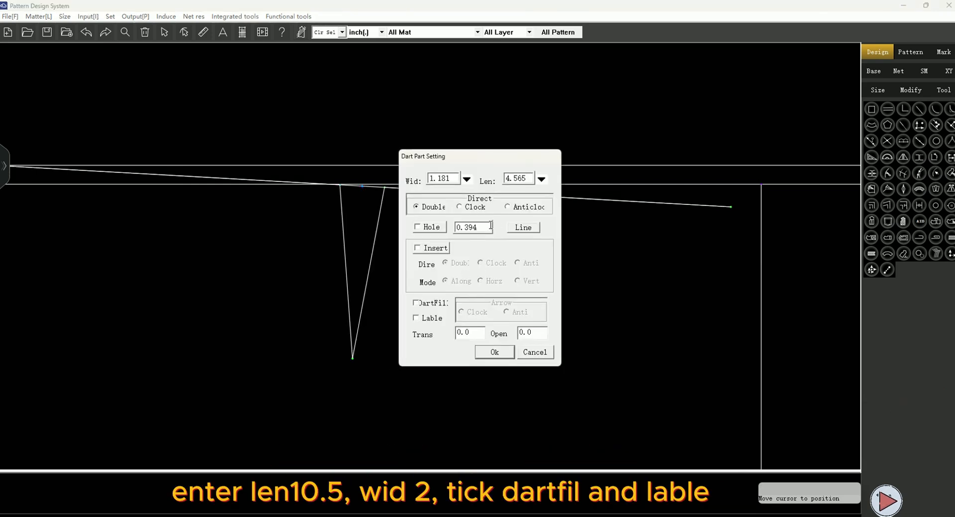
pyautogui.doubleClick(527, 177)
pyautogui.write('10.5')
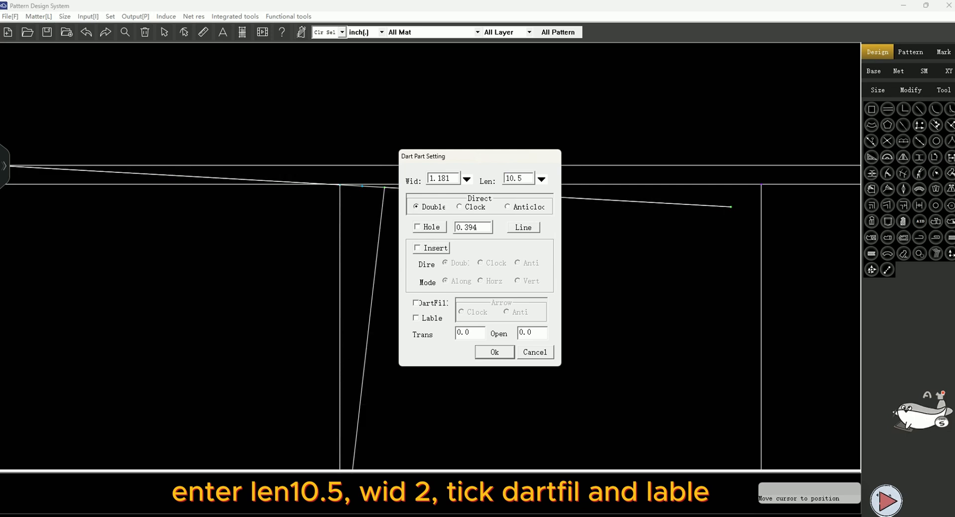
pyautogui.doubleClick(451, 177)
pyautogui.write('2')
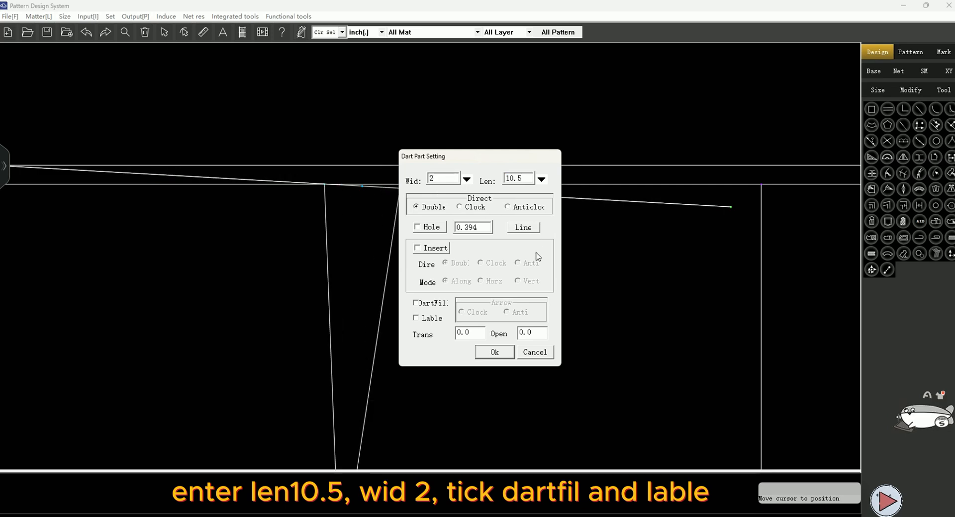
pyautogui.click(416, 303)
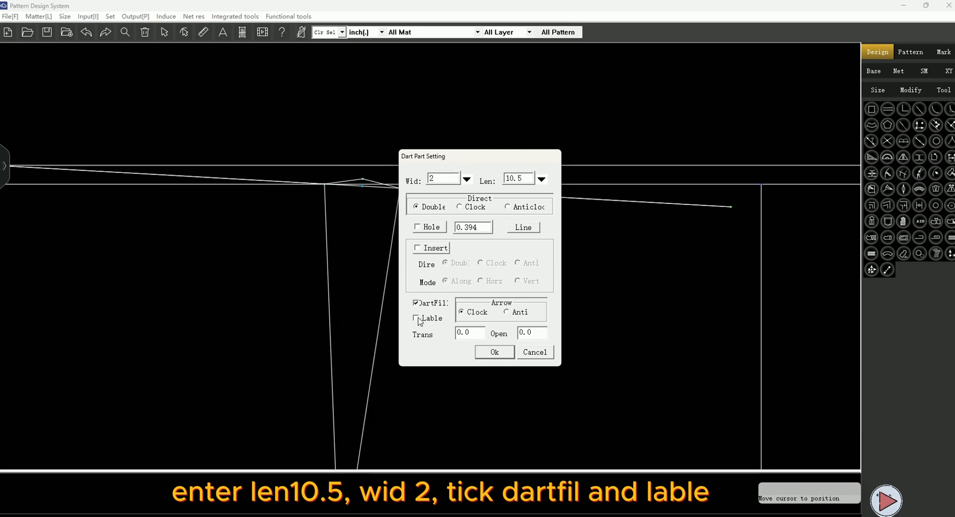
pyautogui.click(494, 352)
# Draw the front centre line from the waistline's inner end through the hip line, extended down to the trouser rise line
pyautogui.click(556, 169)
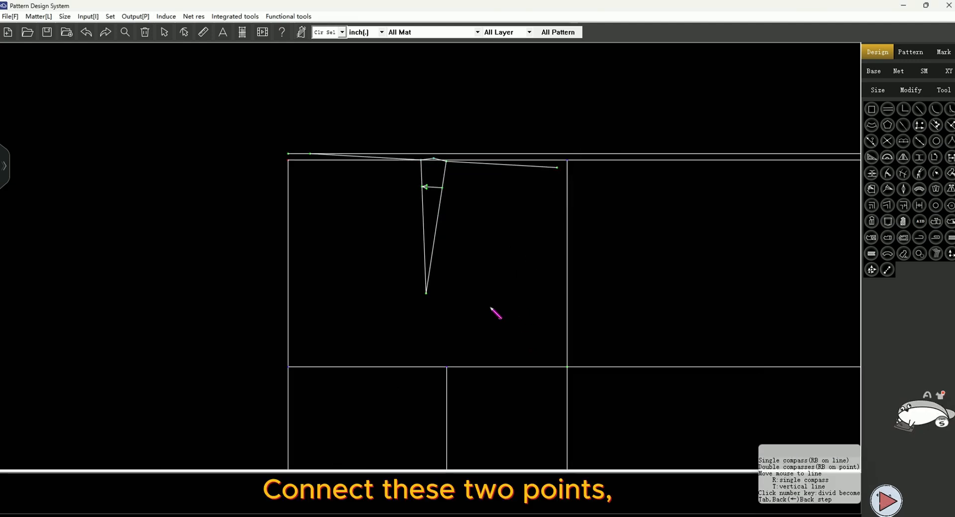
pyautogui.moveTo(490, 308); pyautogui.dragTo(460, 248, button='middle')
pyautogui.click(537, 308)
pyautogui.rightClick(593, 361)
pyautogui.scroll(4, 488, 178)
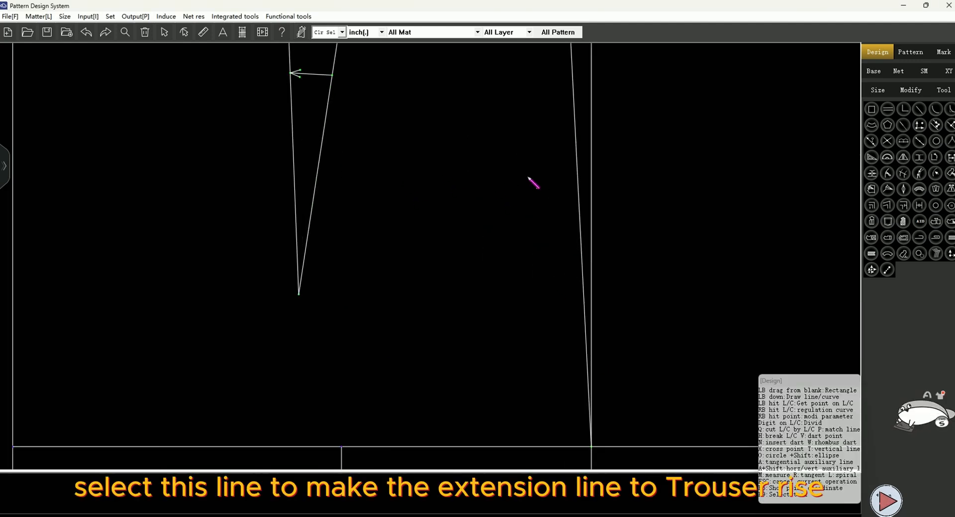
pyautogui.moveTo(554, 162); pyautogui.dragTo(587, 191)
pyautogui.scroll(-5, 548, 140)
pyautogui.scroll(2, 575, 269)
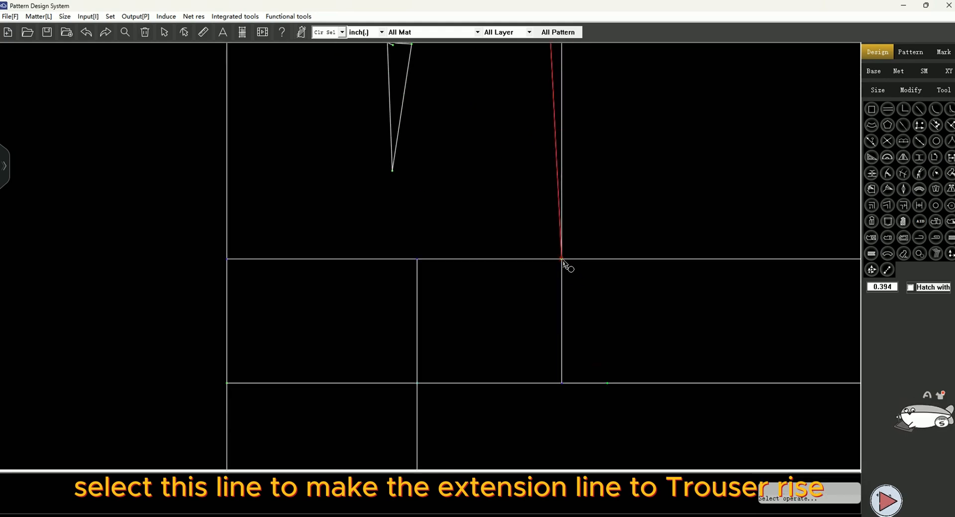
pyautogui.click(588, 384)
pyautogui.scroll(-3, 493, 251)
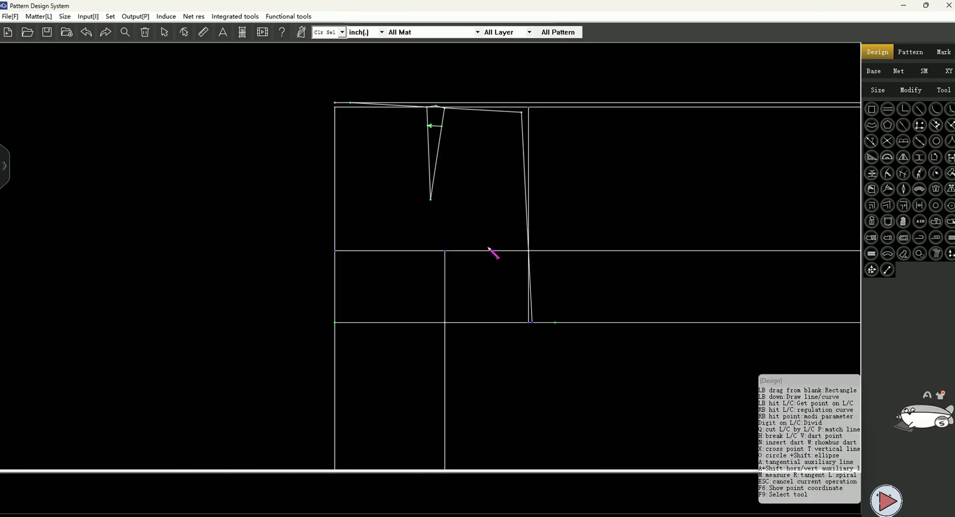
pyautogui.scroll(3, 338, 124)
# Draw the outer side seam curve from the waistline's outer end down to the outer hem point
pyautogui.click(359, 88)
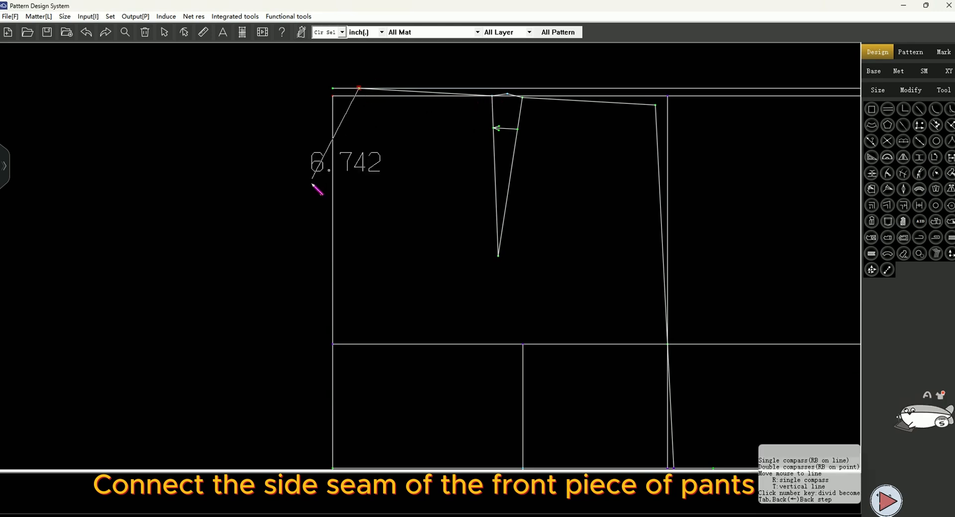
pyautogui.scroll(-2, 369, 188)
pyautogui.scroll(-2, 345, 277)
pyautogui.scroll(1, 343, 281)
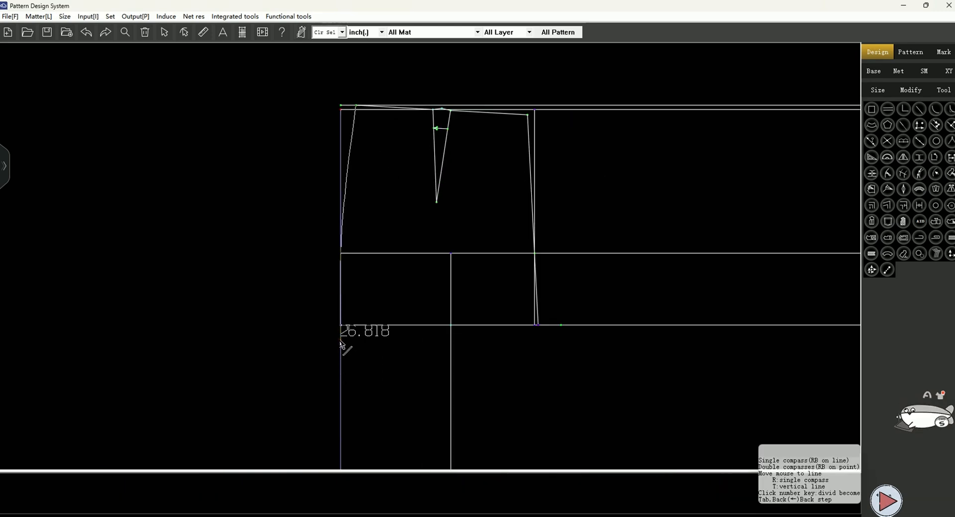
pyautogui.scroll(-4, 367, 256)
pyautogui.scroll(1, 390, 309)
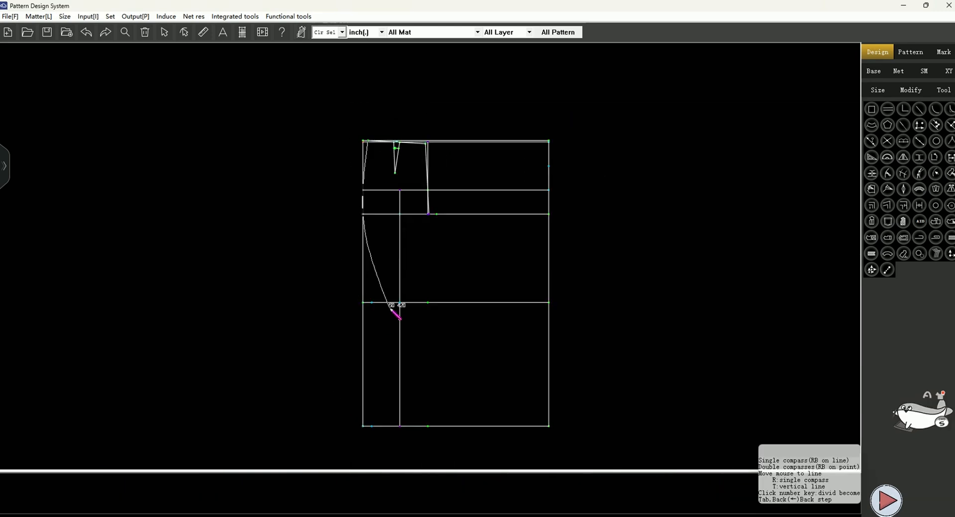
pyautogui.click(371, 426)
pyautogui.rightClick(371, 426)
# Draw the inseam curve from the crotch point through the inner knee point to the inner hem point
pyautogui.click(436, 214)
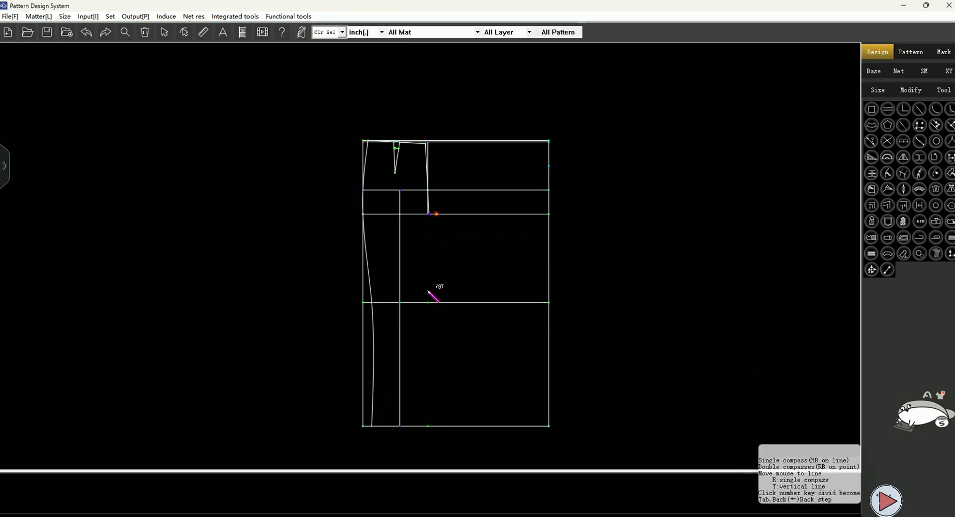
pyautogui.click(428, 302)
pyautogui.click(428, 426)
pyautogui.rightClick(428, 426)
# Smooth the outer side seam curve by converting its knee knot and moving a knot upward
pyautogui.rightClick(373, 329)
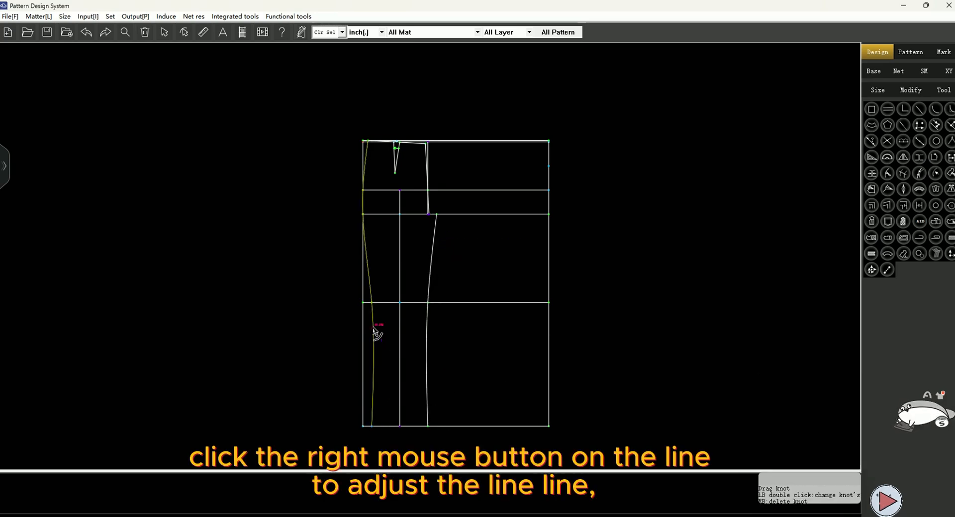
pyautogui.scroll(4, 375, 314)
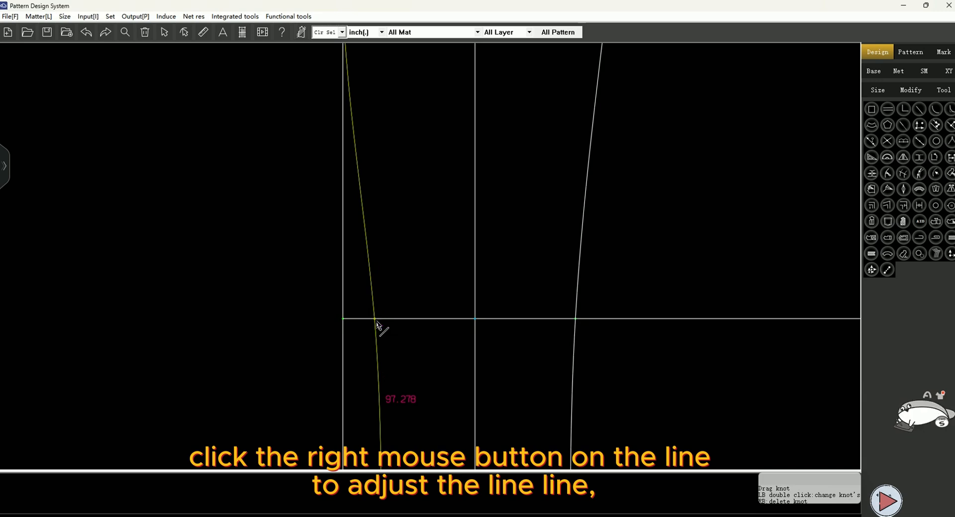
pyautogui.doubleClick(376, 320)
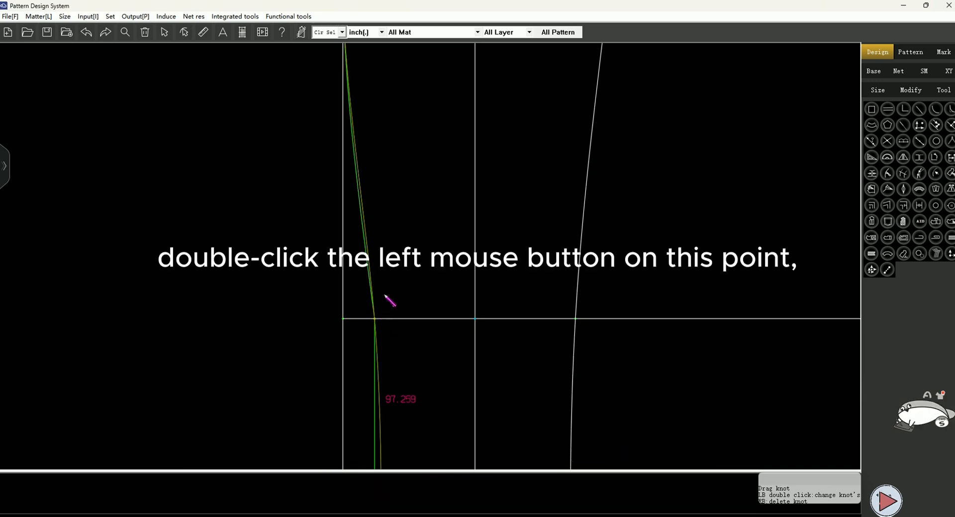
pyautogui.scroll(-2, 385, 295)
pyautogui.moveTo(370, 242); pyautogui.dragTo(369, 212)
pyautogui.scroll(-2, 369, 213)
pyautogui.rightClick(292, 279)
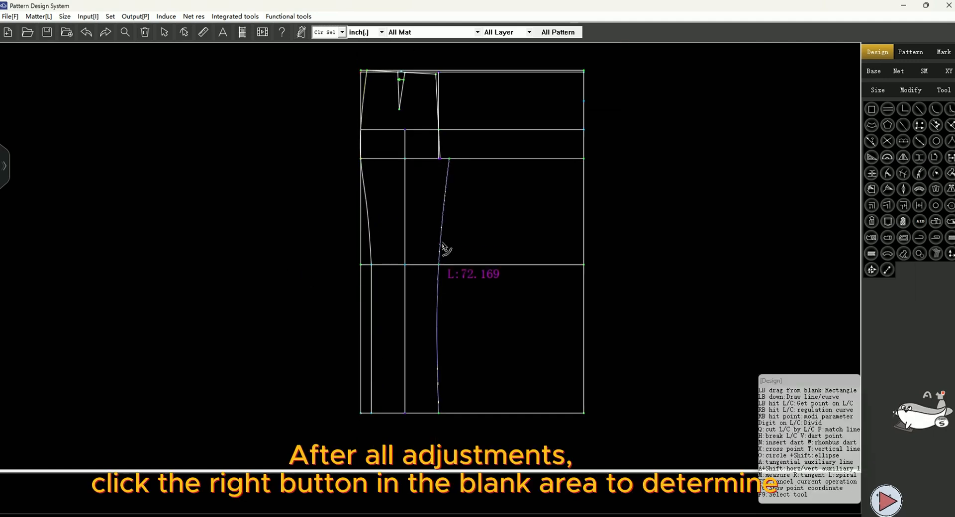
# Smooth the inseam curve the same way, converting its knee knot and dragging a knot upward
pyautogui.scroll(3, 441, 225)
pyautogui.click(445, 238)
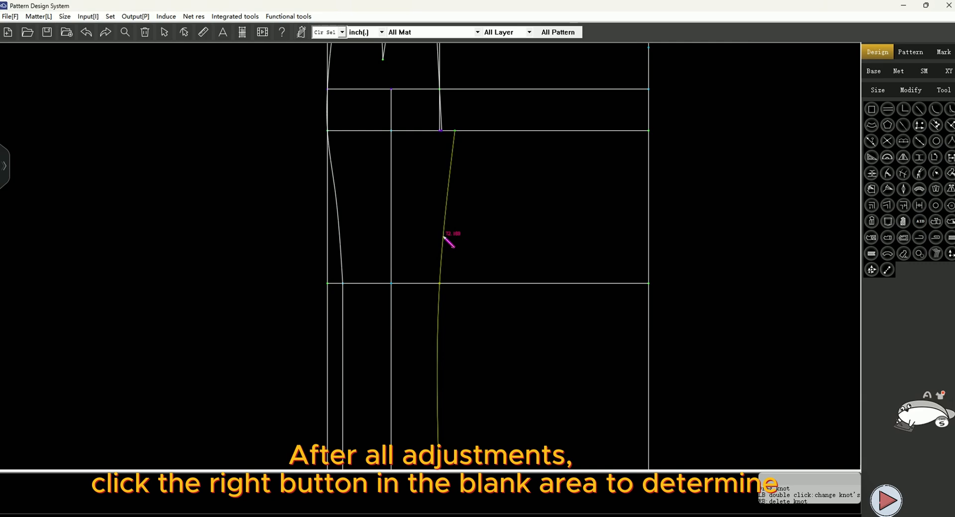
pyautogui.doubleClick(440, 283)
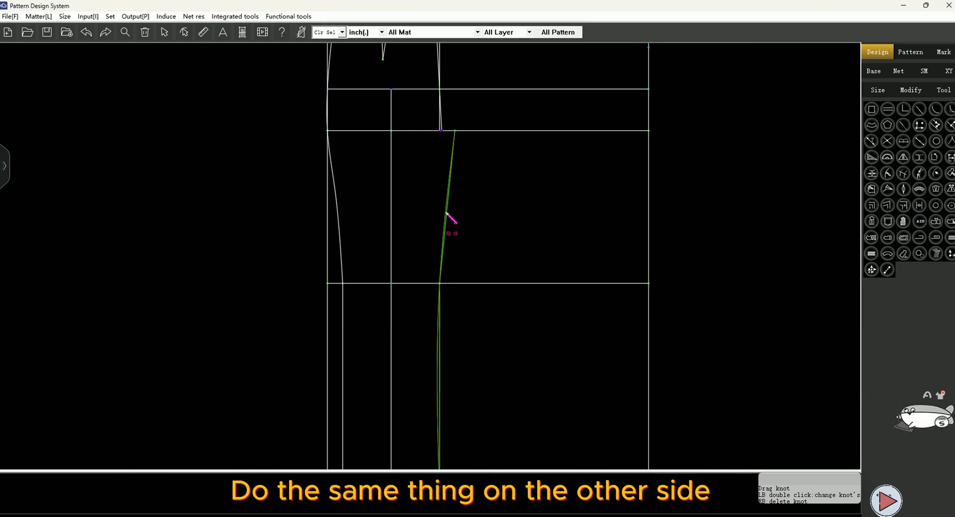
pyautogui.moveTo(447, 214); pyautogui.dragTo(452, 186)
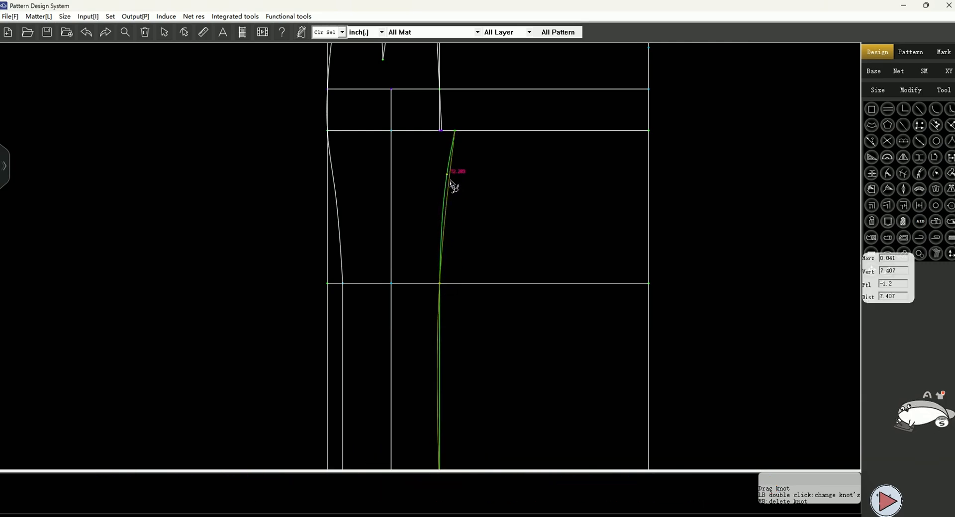
pyautogui.rightClick(506, 220)
# Place a point 3 down the inseam from the crotch point
pyautogui.scroll(-3, 524, 223)
pyautogui.scroll(10, 483, 169)
pyautogui.click(488, 207)
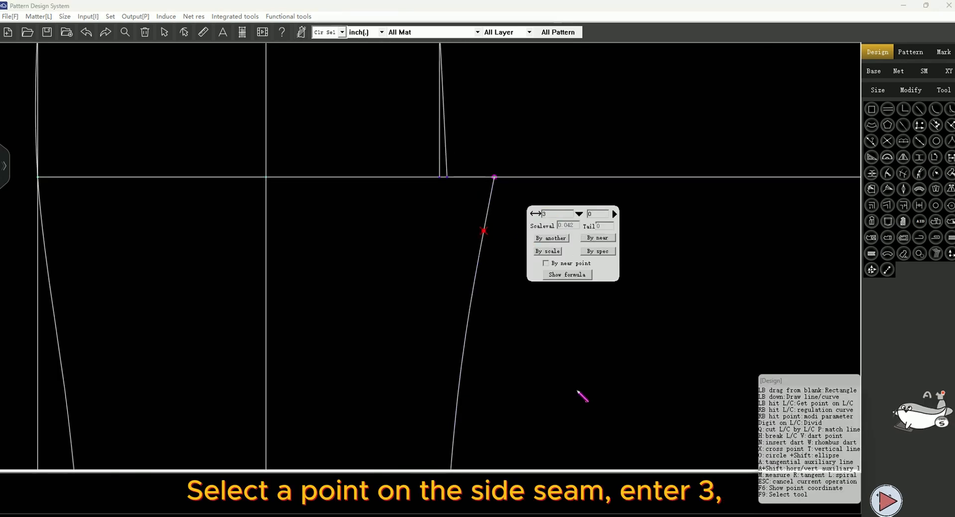
pyautogui.click(576, 391)
# Use the compass to draw a line 3 long from the crotch point at an angle of 100
pyautogui.scroll(-3, 471, 337)
pyautogui.scroll(4, 480, 263)
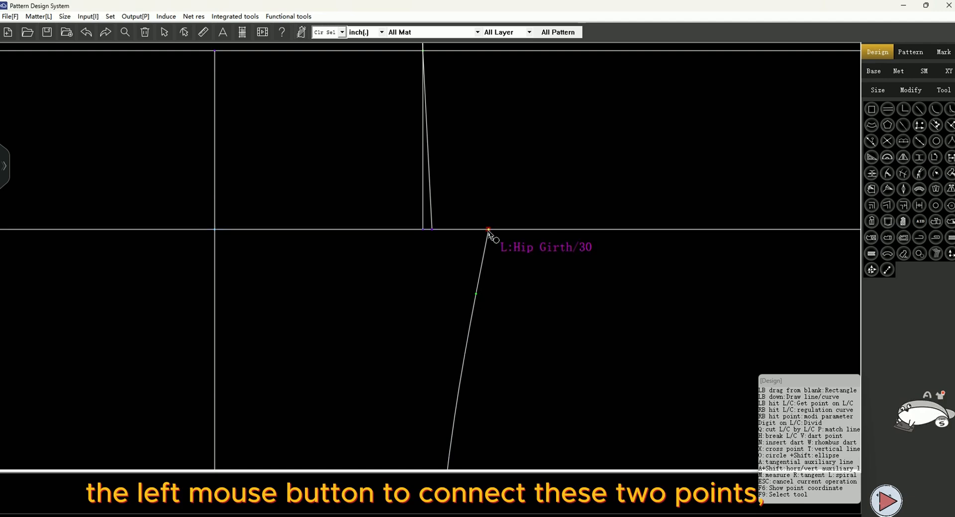
pyautogui.click(487, 231)
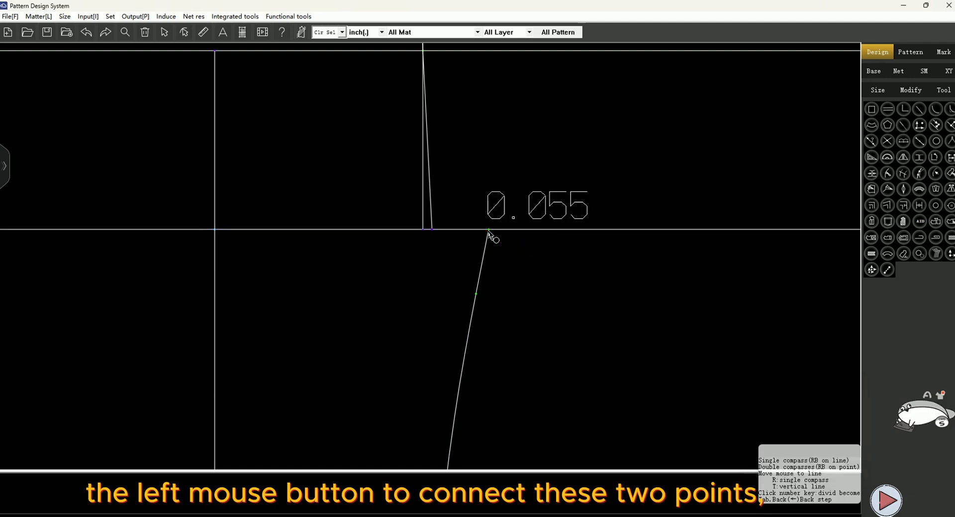
pyautogui.click(476, 294)
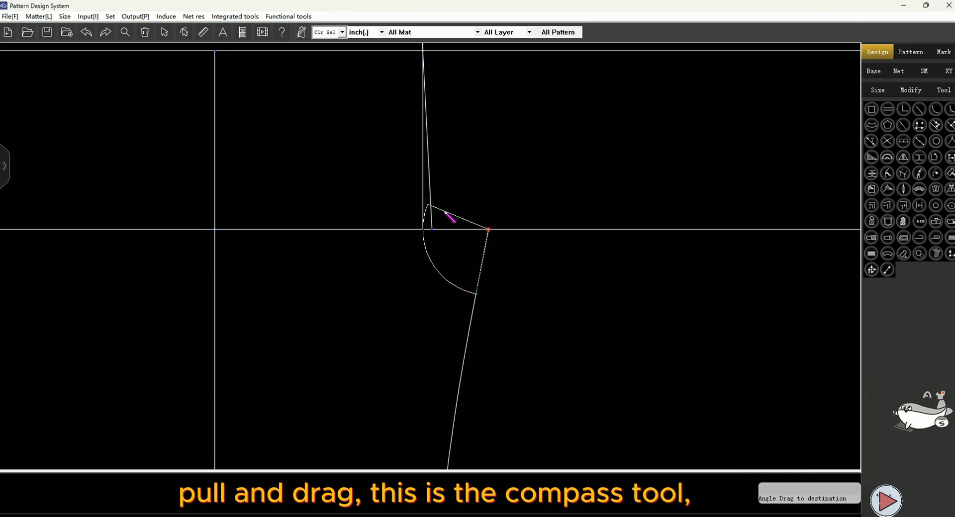
pyautogui.click(446, 213)
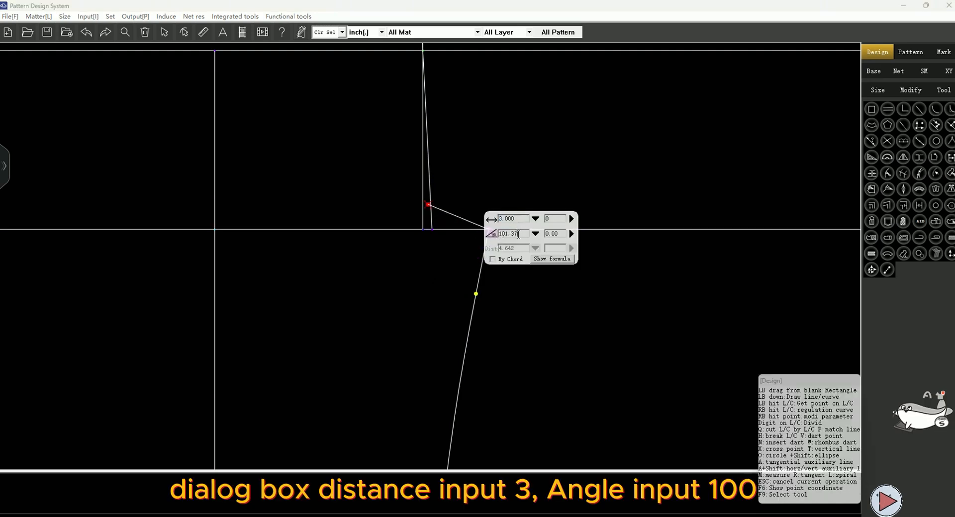
pyautogui.write('100')
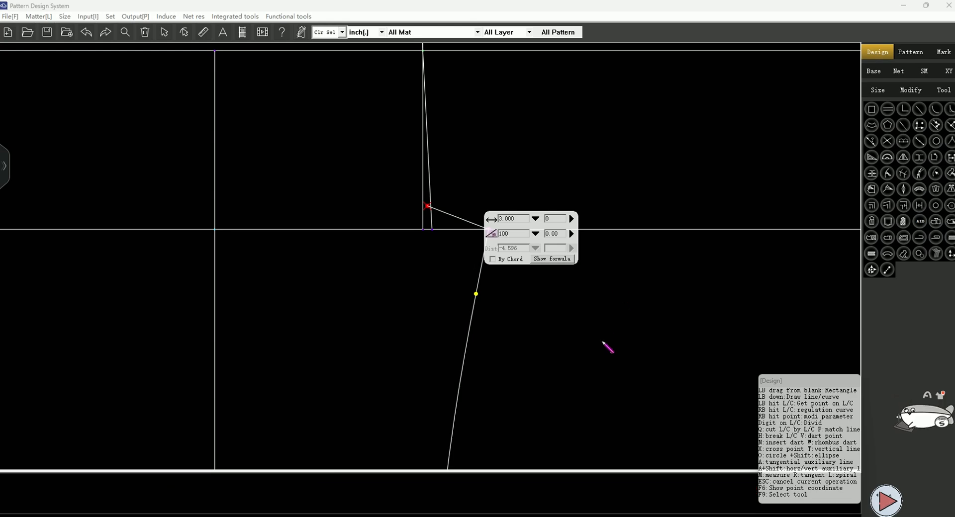
pyautogui.press('Return')
# Draw a straight line from the front centre at hip level down to the crotch point
pyautogui.click(435, 140)
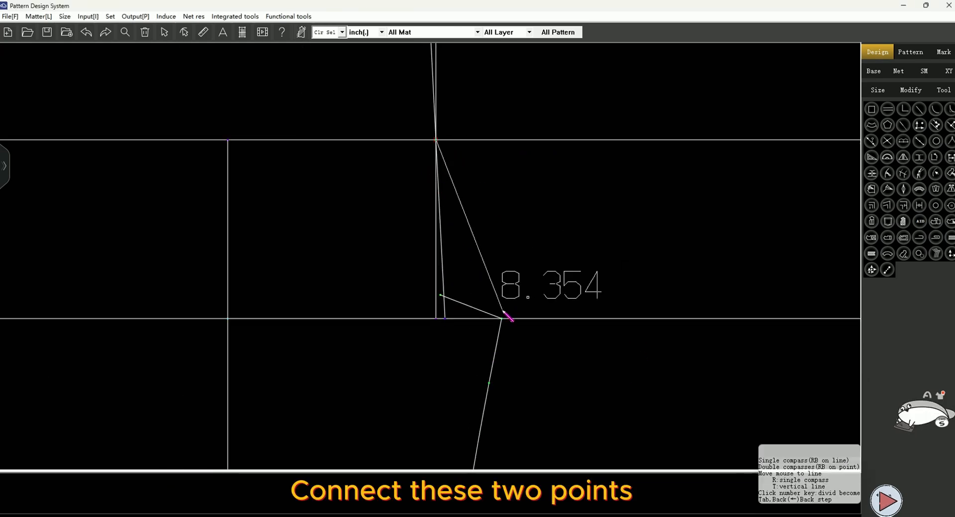
pyautogui.click(500, 318)
# Mark where the compass line crosses the front centre line and draw a perpendicular from it to the slanted crotch line
pyautogui.scroll(3, 441, 299)
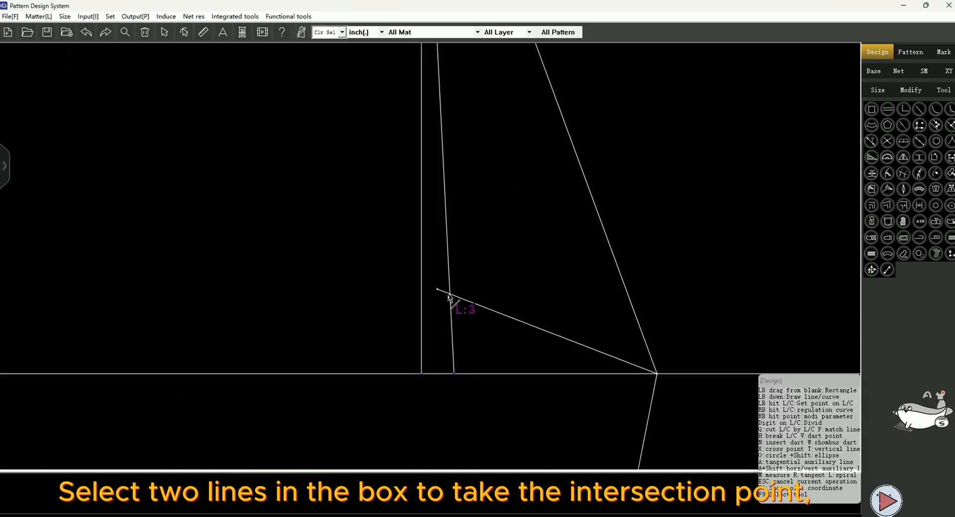
pyautogui.moveTo(436, 271); pyautogui.dragTo(499, 333)
pyautogui.rightClick(507, 277)
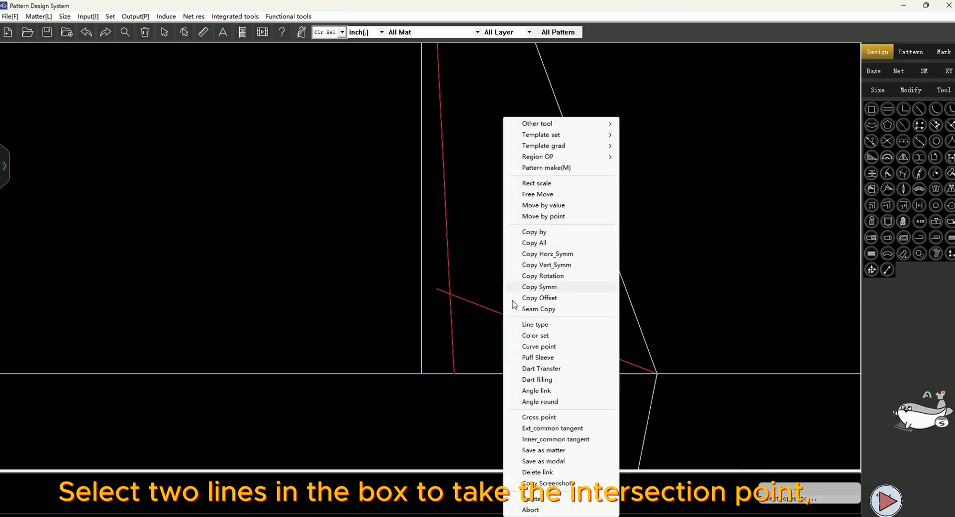
pyautogui.click(545, 417)
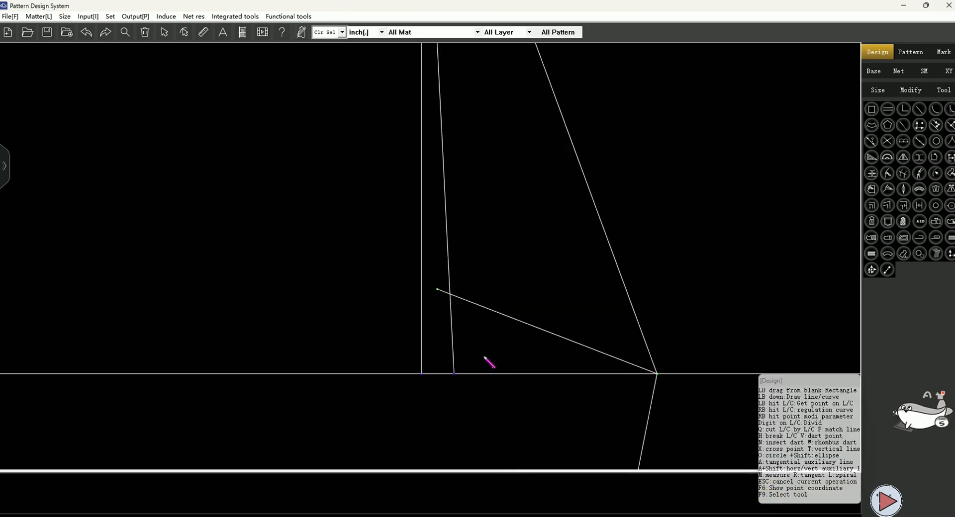
pyautogui.click(451, 295)
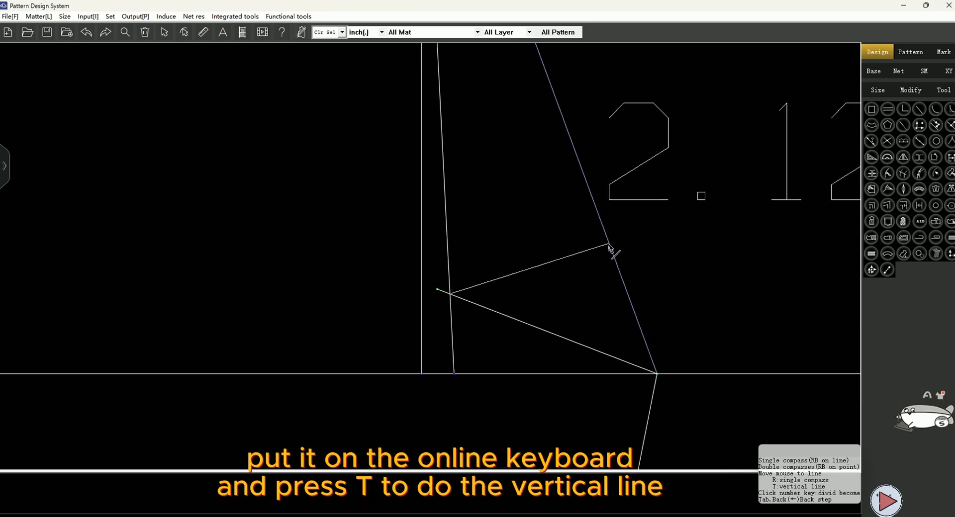
pyautogui.press('t')
pyautogui.scroll(-2, 533, 217)
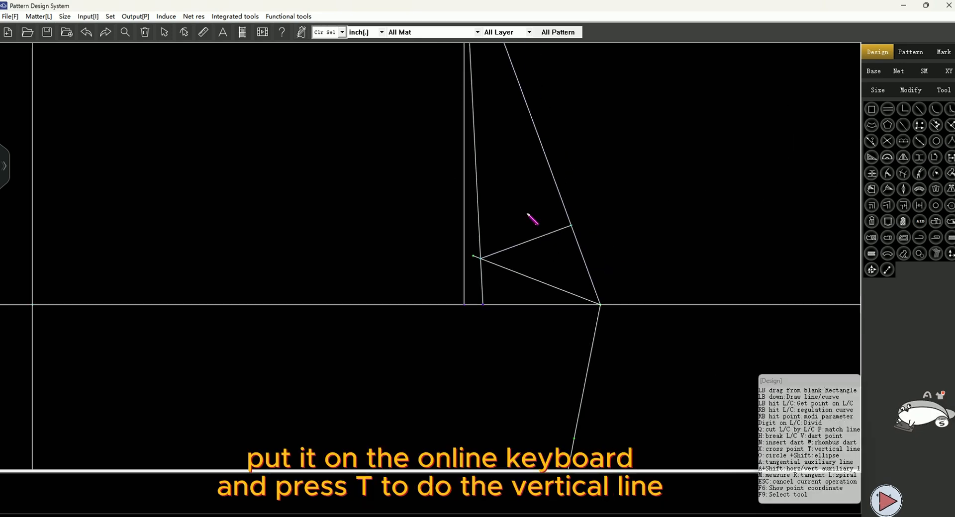
pyautogui.press('3')
# Place a point 1.5 down the front centre line from the hip line
pyautogui.scroll(-3, 510, 272)
pyautogui.scroll(4, 481, 64)
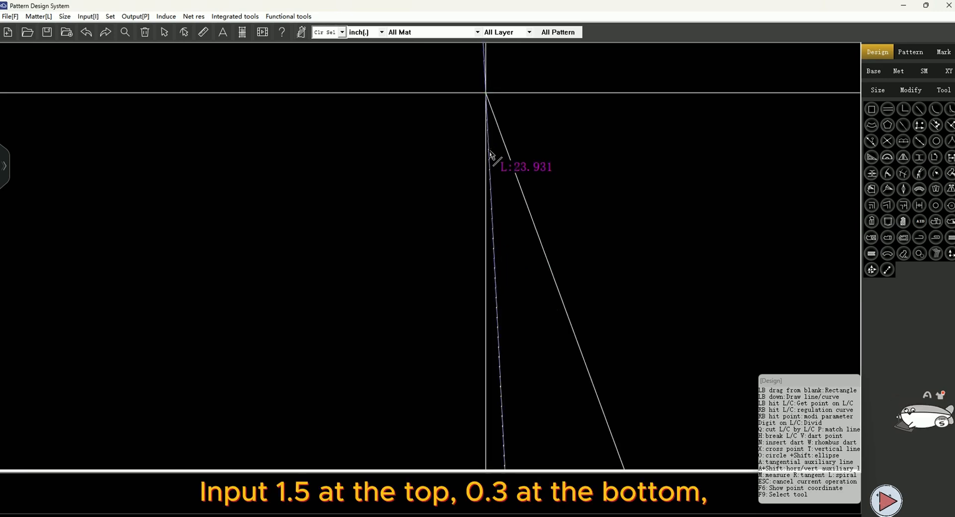
pyautogui.click(489, 150)
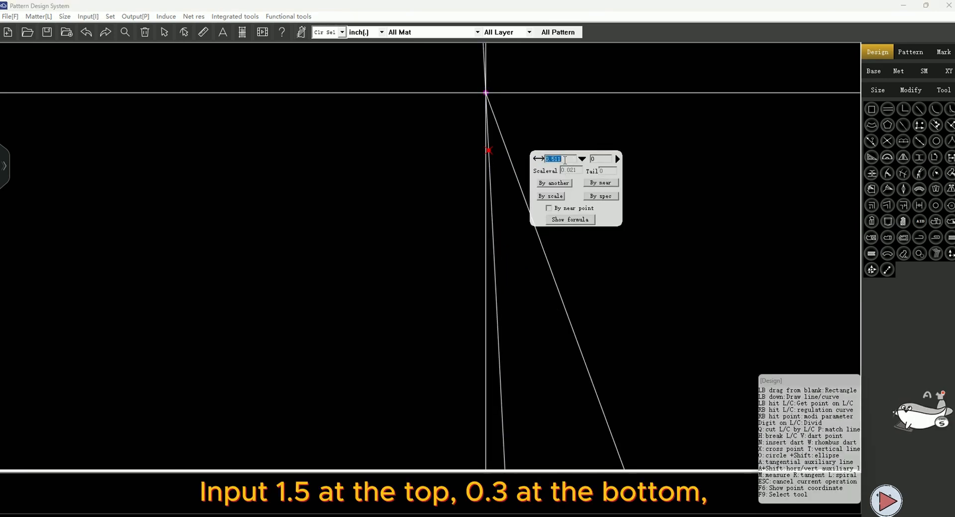
pyautogui.press('Return')
# Place a point 0.3 from the crotch point along the crotch base line
pyautogui.scroll(-2, 394, 177)
pyautogui.scroll(3, 447, 373)
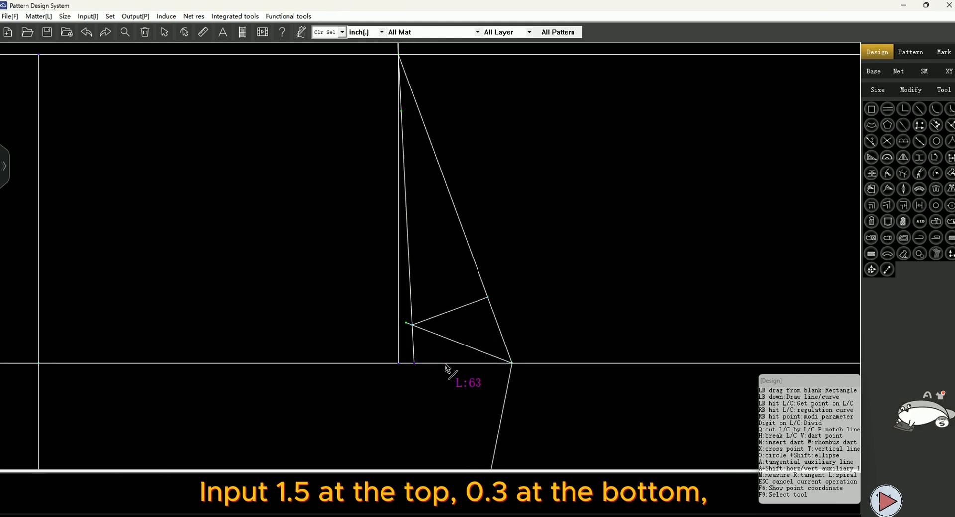
pyautogui.click(517, 349)
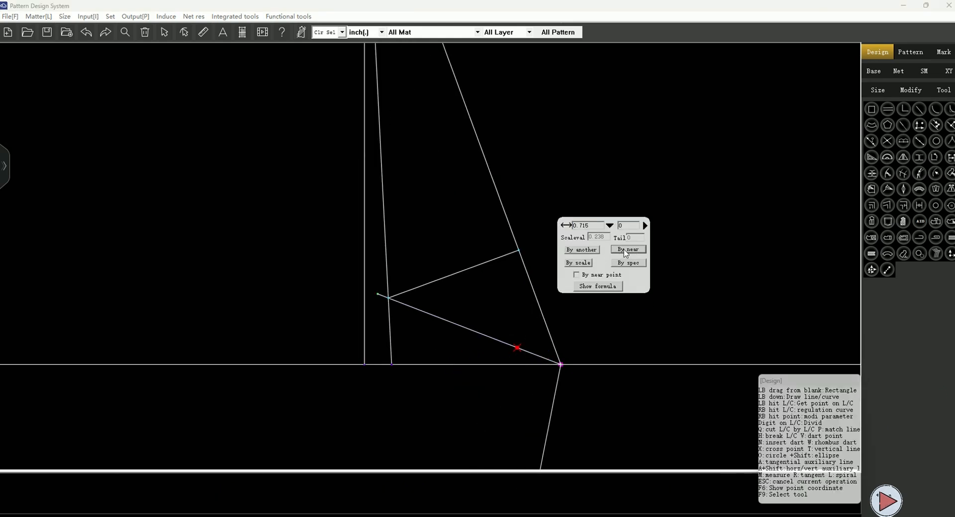
pyautogui.write('0.3')
pyautogui.press('Return')
# Draw the front crotch curve from the front centre point through the perpendicular line and the 0.3 point to the crotch point
pyautogui.scroll(-5, 471, 303)
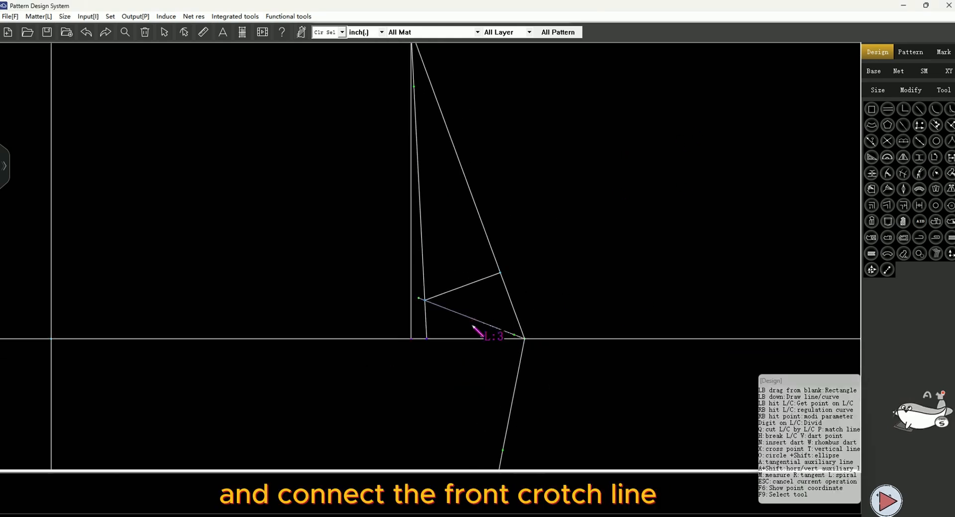
pyautogui.scroll(-3, 435, 174)
pyautogui.scroll(3, 432, 97)
pyautogui.click(434, 95)
pyautogui.scroll(5, 469, 415)
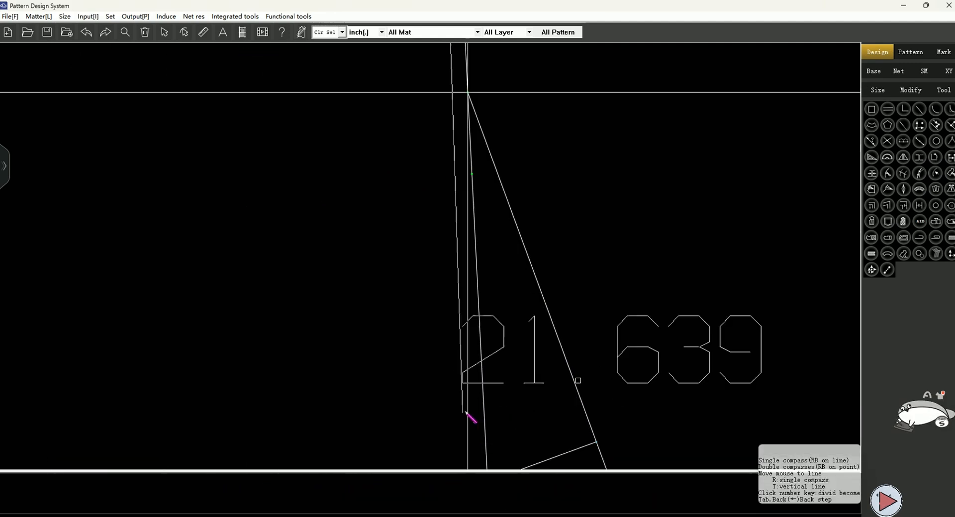
pyautogui.scroll(-3, 473, 174)
pyautogui.scroll(2, 505, 281)
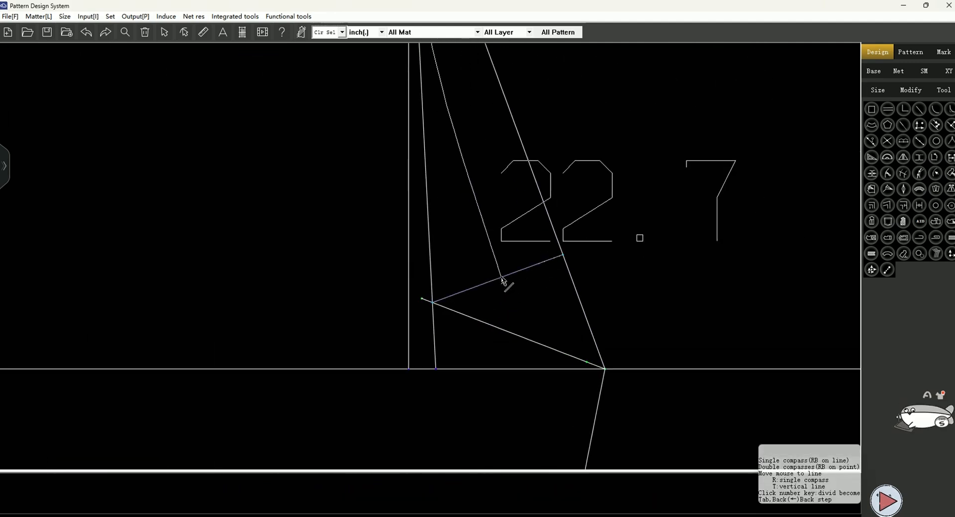
pyautogui.click(497, 278)
pyautogui.click(587, 362)
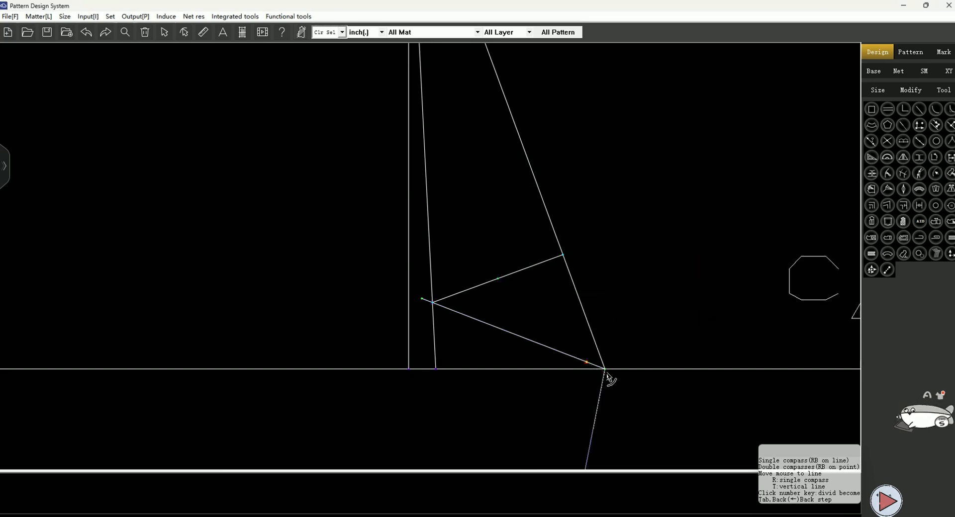
pyautogui.click(605, 369)
pyautogui.rightClick(675, 312)
# Measure the distance between the two points at the side waist and save it as the variable front waist dart
pyautogui.scroll(-3, 523, 364)
pyautogui.scroll(-5, 518, 366)
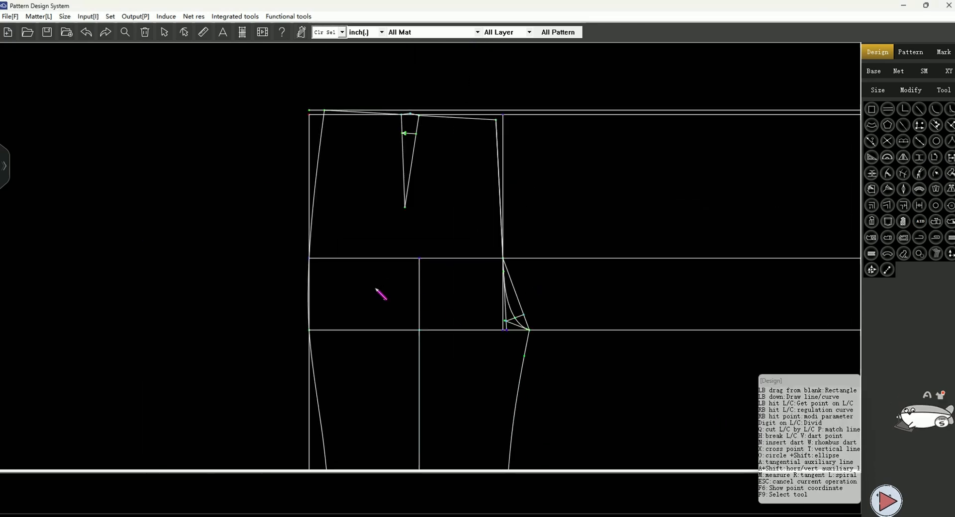
pyautogui.scroll(1, 379, 283)
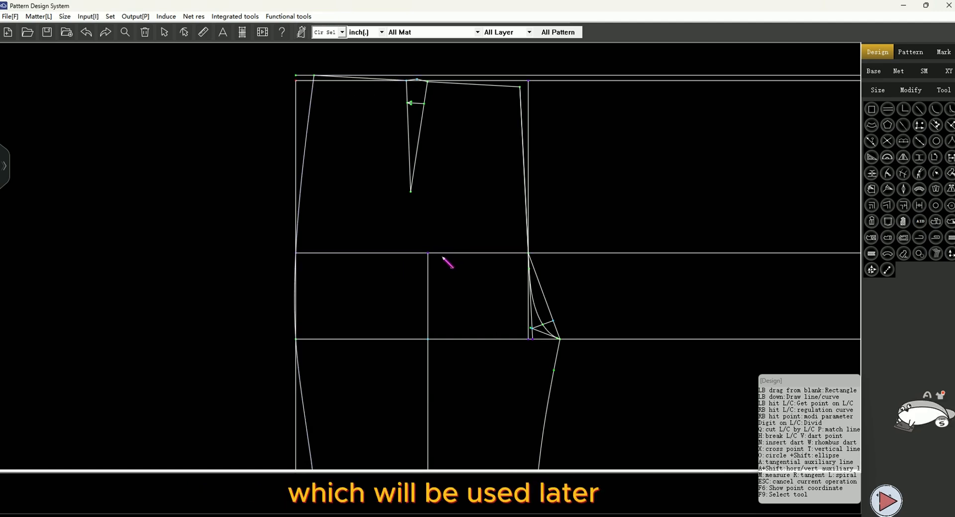
pyautogui.click(204, 32)
pyautogui.scroll(3, 296, 76)
pyautogui.click(302, 87)
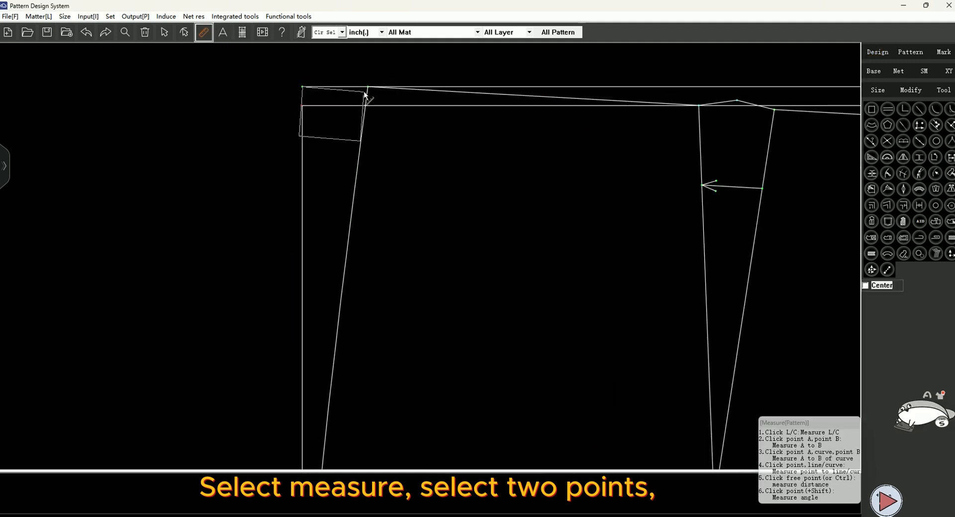
pyautogui.click(368, 89)
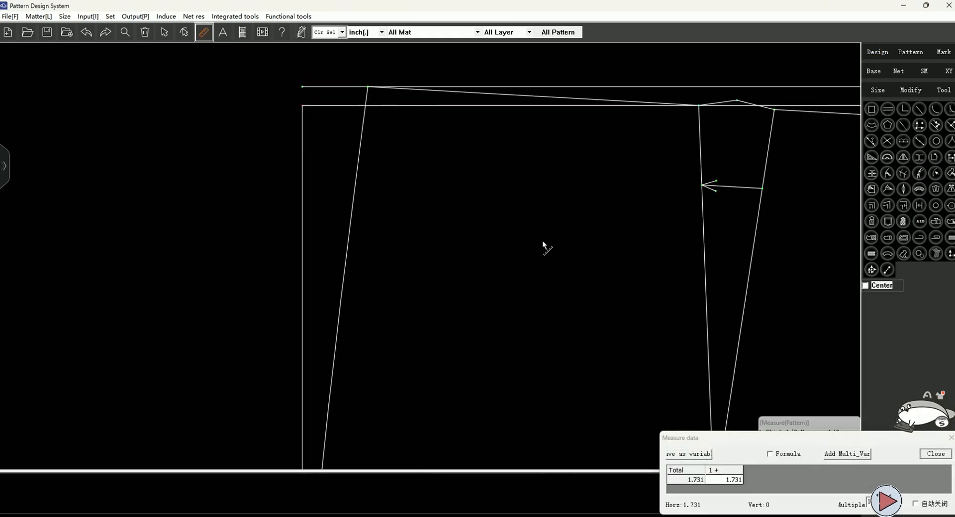
pyautogui.click(705, 455)
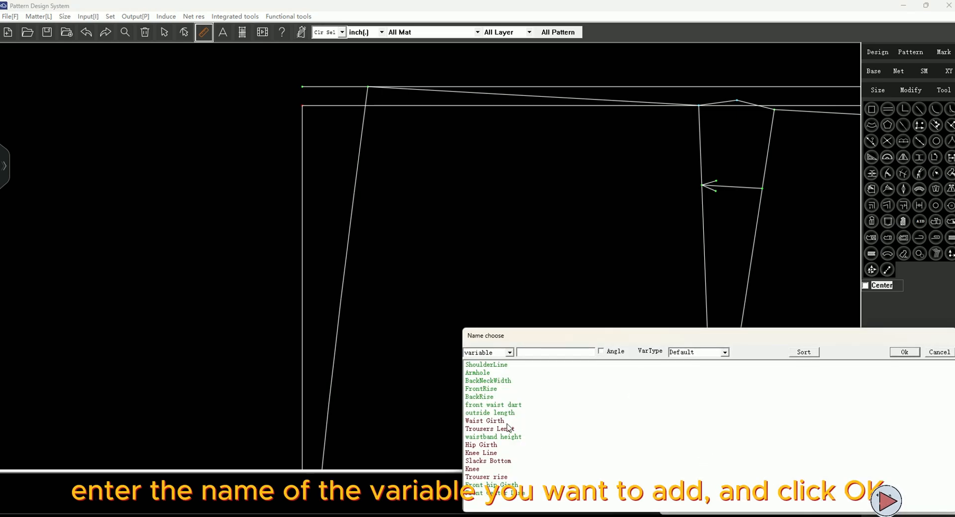
pyautogui.click(491, 405)
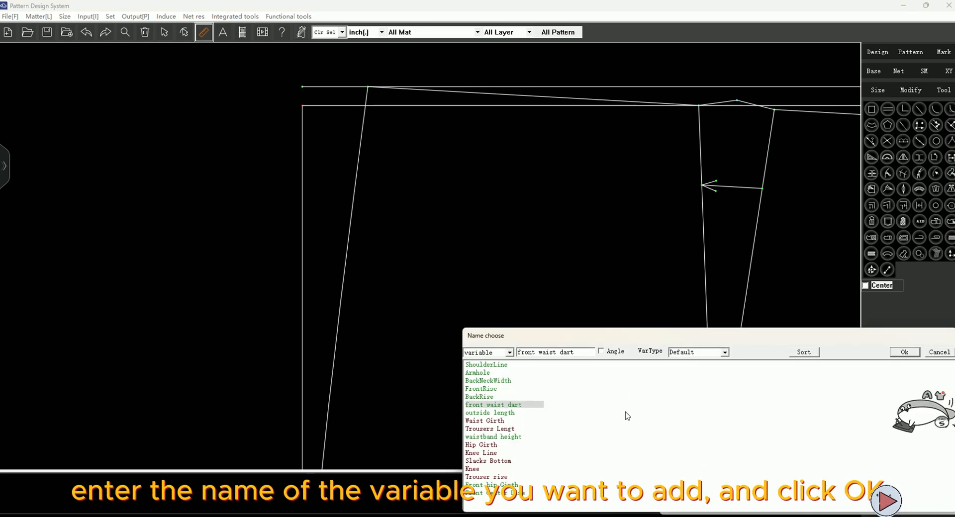
pyautogui.click(902, 353)
# Measure the full front hip line and save it as the variable Front hip Girth
pyautogui.scroll(-8, 245, 128)
pyautogui.scroll(3, 336, 293)
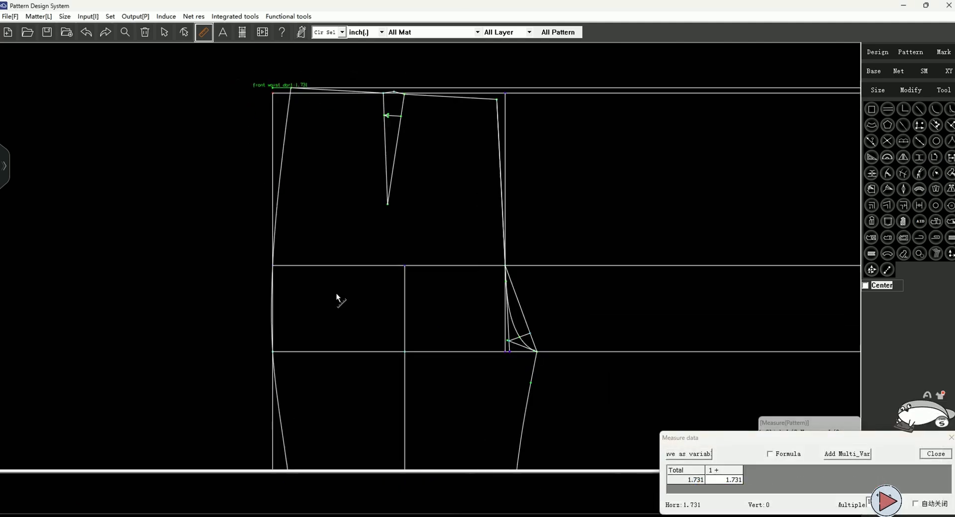
pyautogui.scroll(1, 327, 256)
pyautogui.click(245, 252)
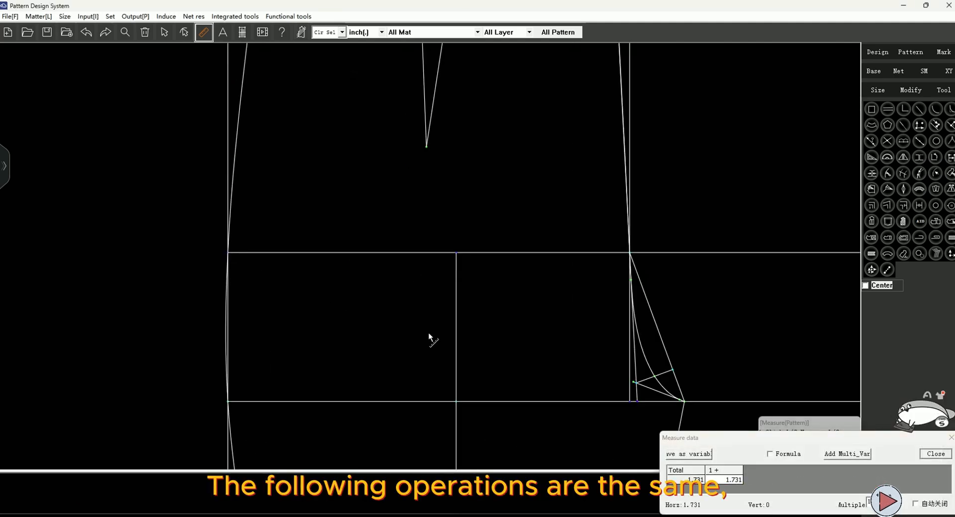
pyautogui.click(630, 253)
pyautogui.click(695, 454)
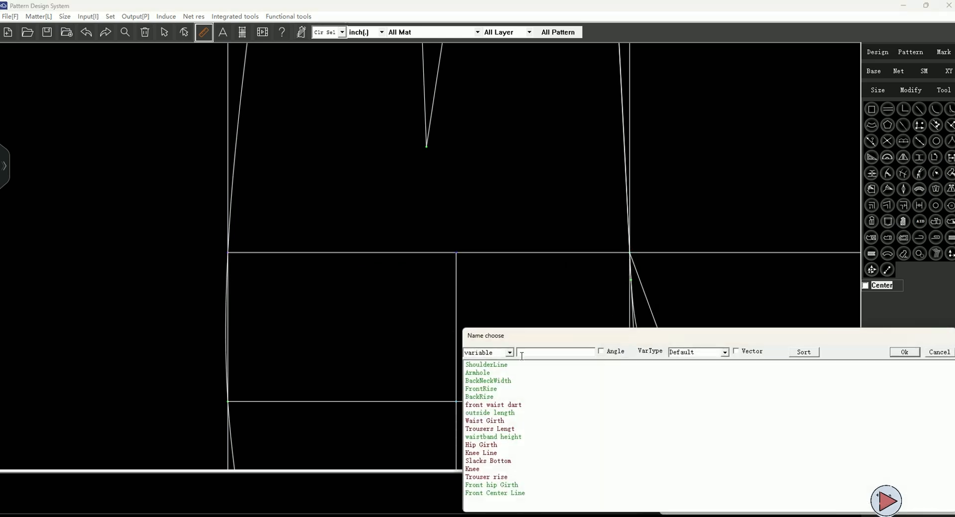
pyautogui.click(505, 485)
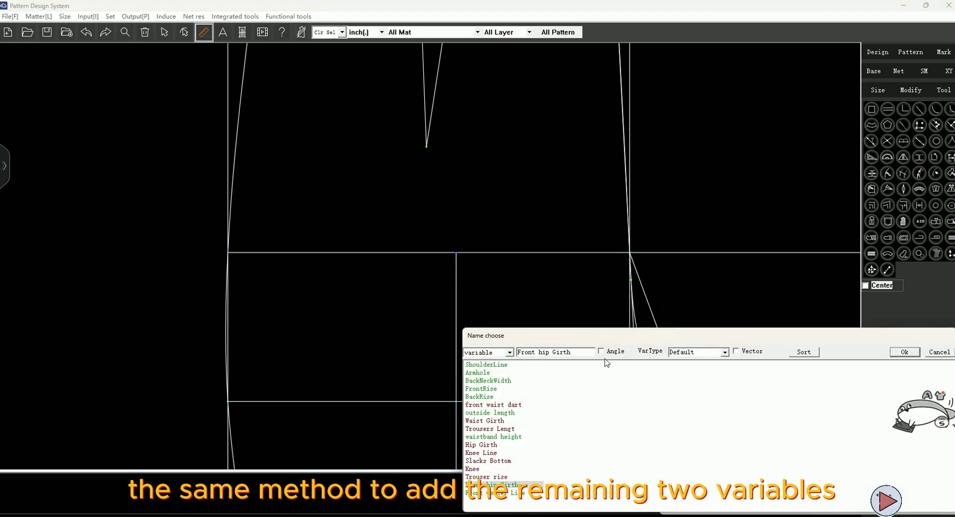
pyautogui.click(904, 352)
# Measure the hip line from the crease line to the front centre and save it as the variable Front Center Line
pyautogui.scroll(1, 614, 267)
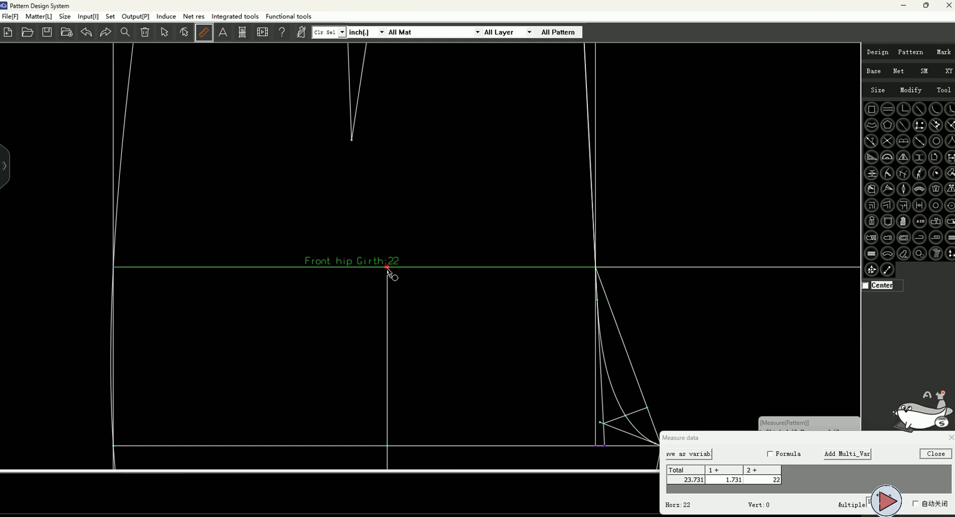
pyautogui.moveTo(387, 267); pyautogui.dragTo(596, 268)
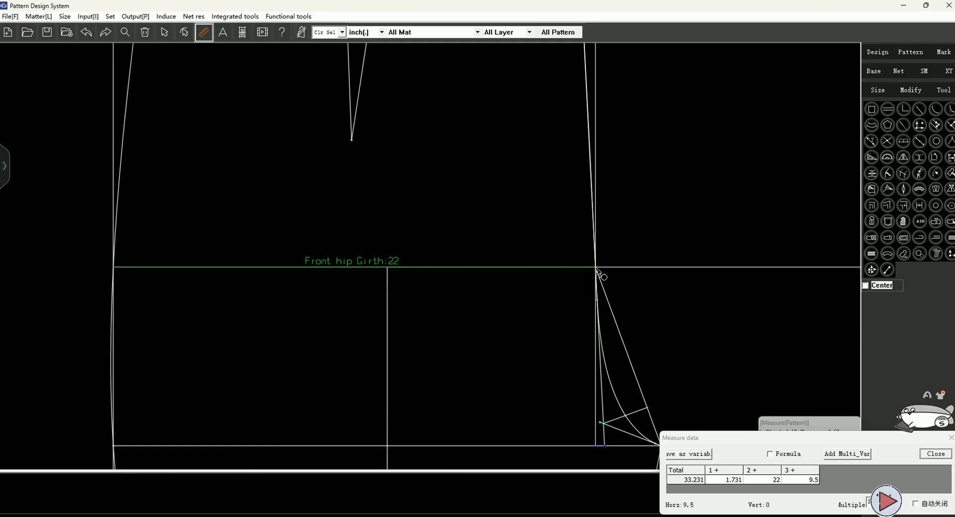
pyautogui.click(689, 454)
pyautogui.click(498, 493)
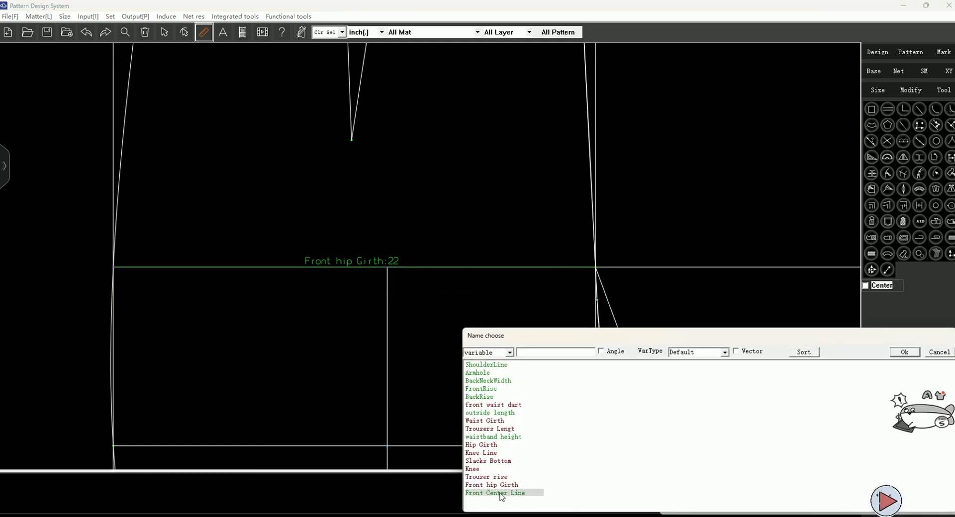
pyautogui.click(903, 352)
# Mark a point on the hip line at the Front hip Girth distance, plus a second point just beside it
pyautogui.scroll(-2, 461, 240)
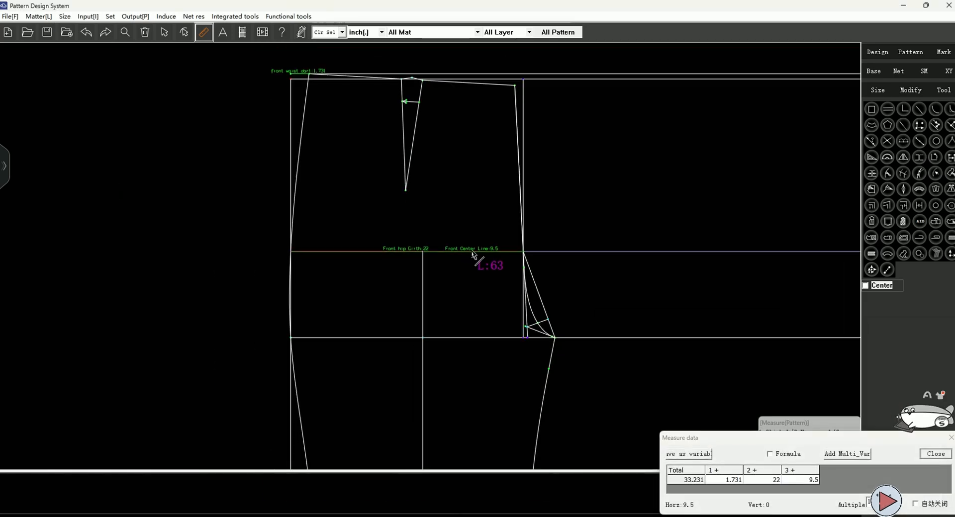
pyautogui.scroll(-2, 240, 211)
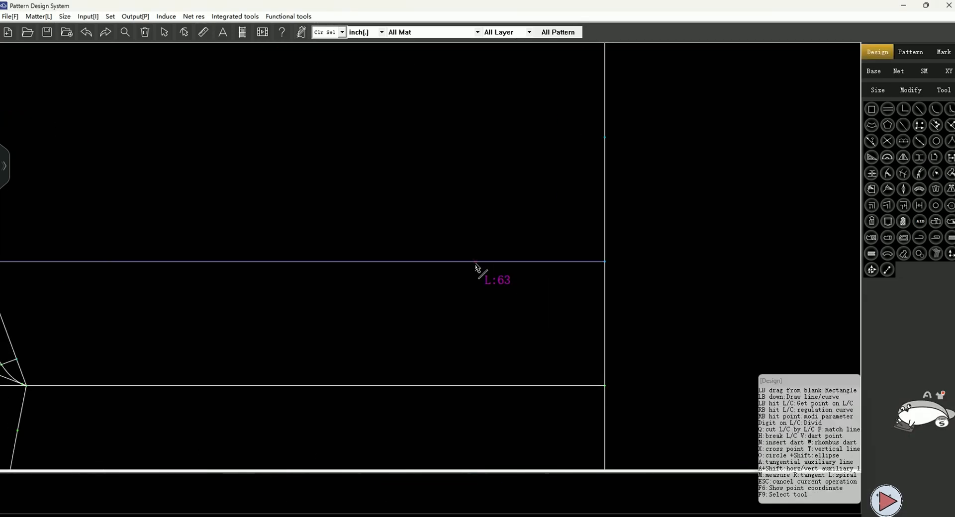
pyautogui.click(489, 262)
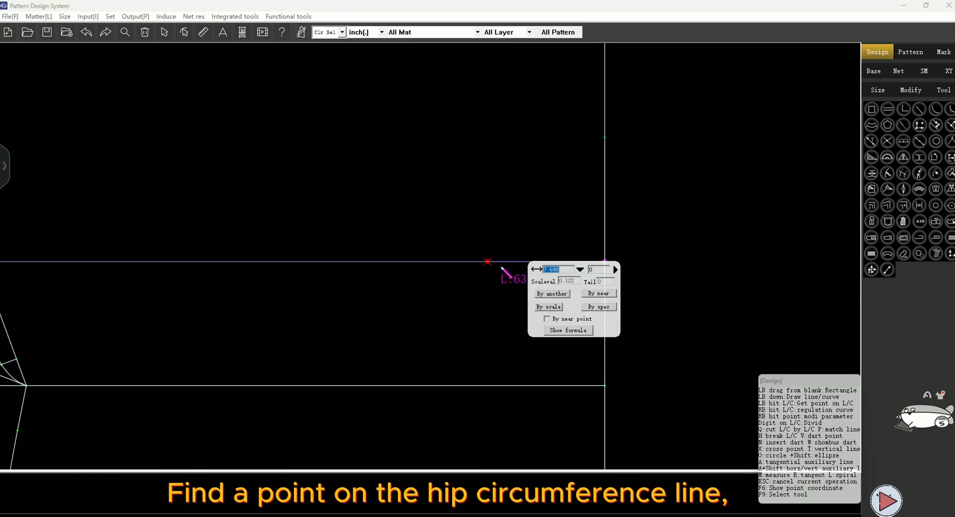
pyautogui.click(579, 270)
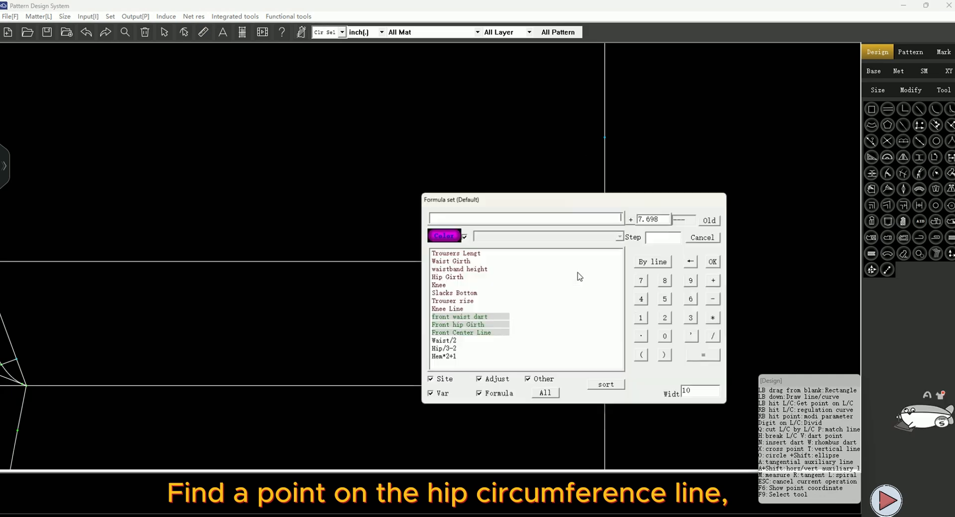
pyautogui.click(450, 326)
pyautogui.click(714, 262)
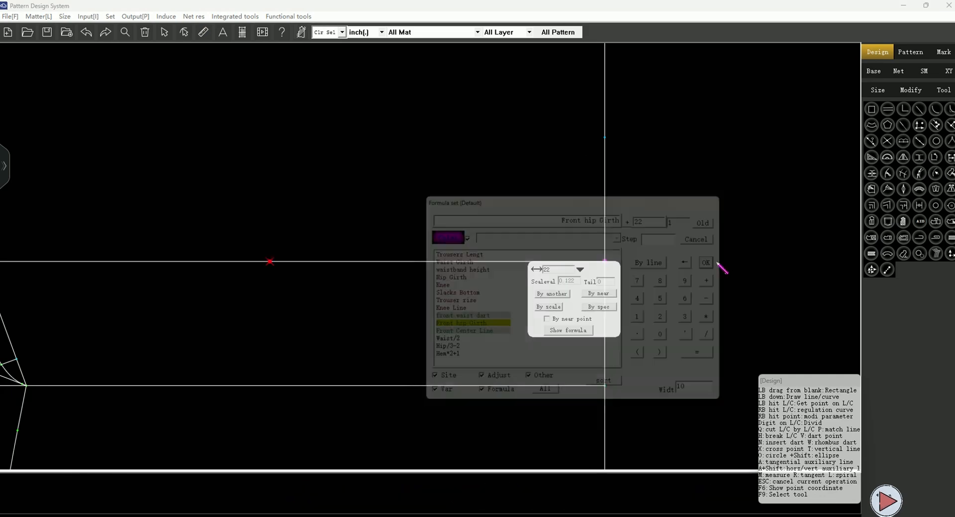
pyautogui.click(451, 263)
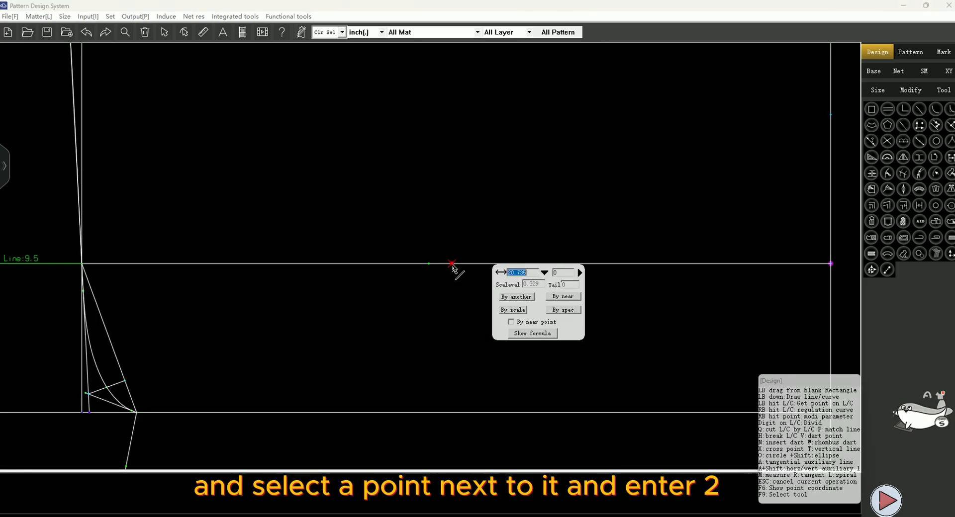
pyautogui.click(562, 296)
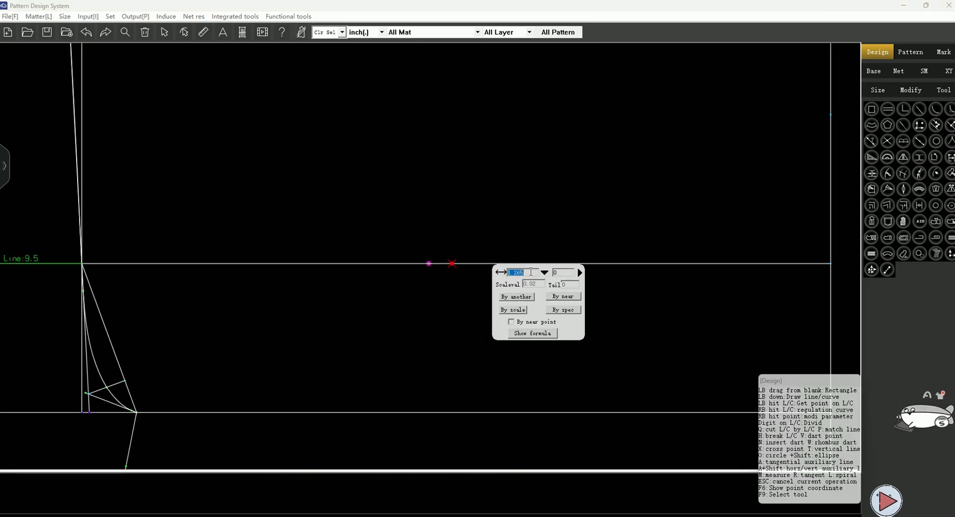
pyautogui.press('Return')
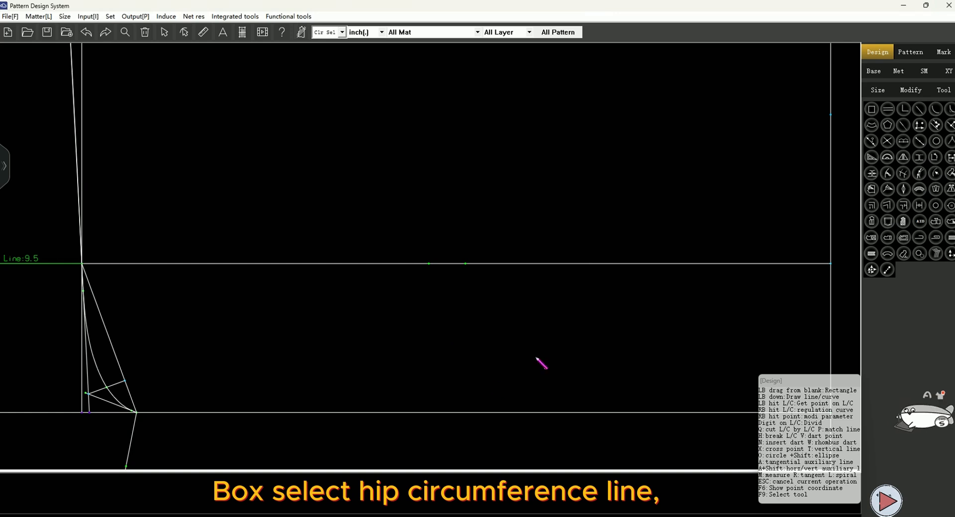
# Extend the hip line by 3.5 inches
pyautogui.scroll(-2, 327, 360)
pyautogui.scroll(1, 612, 330)
pyautogui.moveTo(571, 263); pyautogui.dragTo(588, 312)
pyautogui.moveTo(690, 283); pyautogui.dragTo(748, 298)
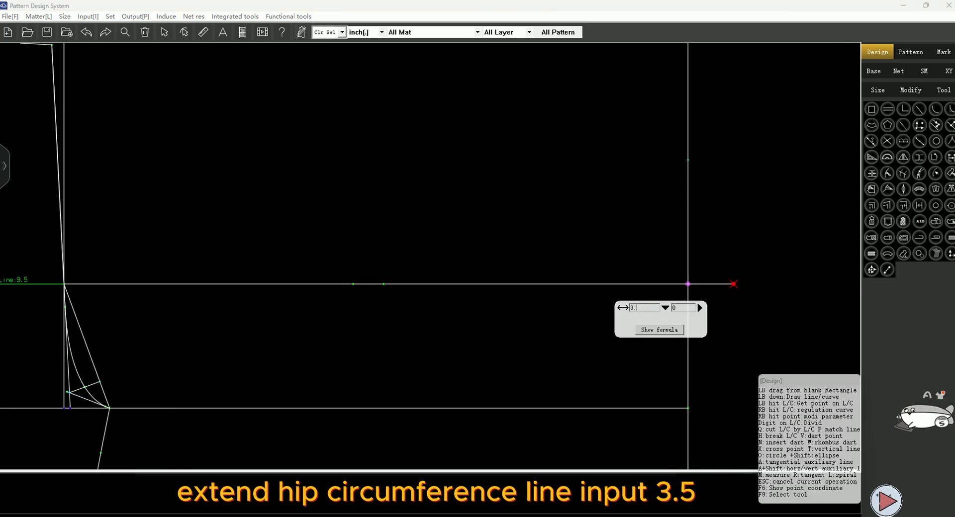
pyautogui.write('3.5')
pyautogui.press('Return')
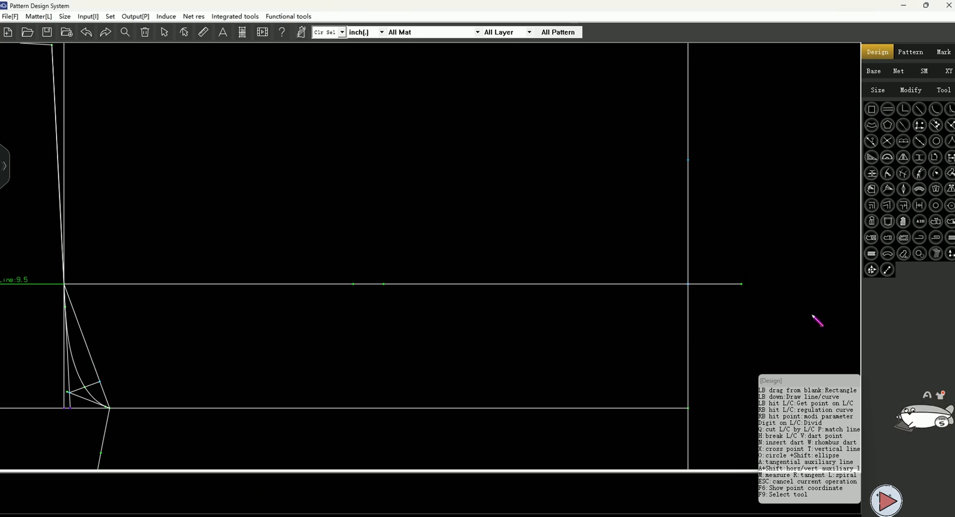
# Draw double-compass lines from the extended hip line end and the marked point, with lengths Hip Girth/4+0.5 and 3
pyautogui.click(741, 284)
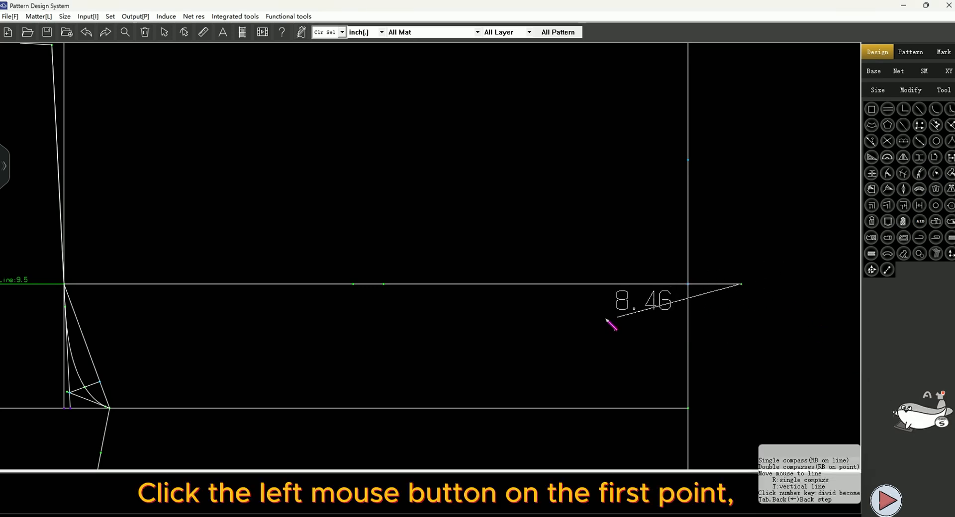
pyautogui.rightClick(383, 284)
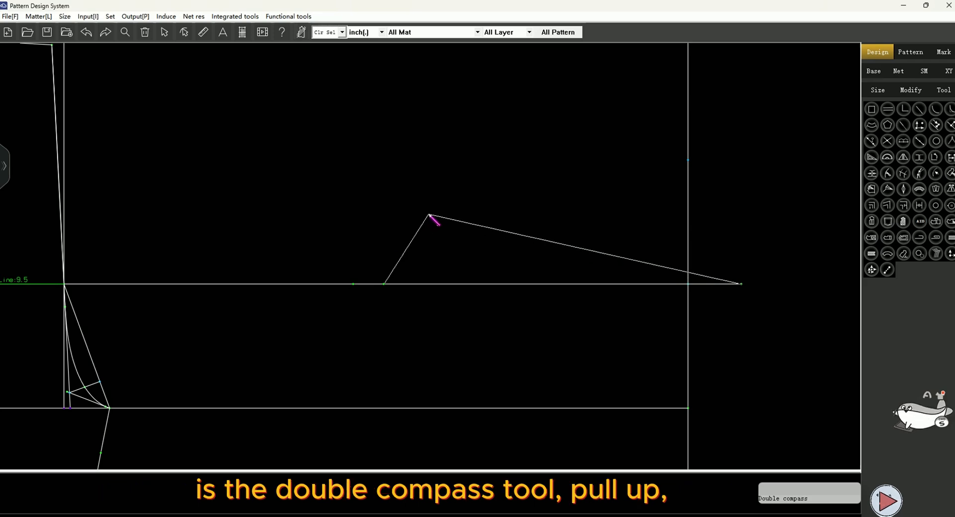
pyautogui.click(414, 208)
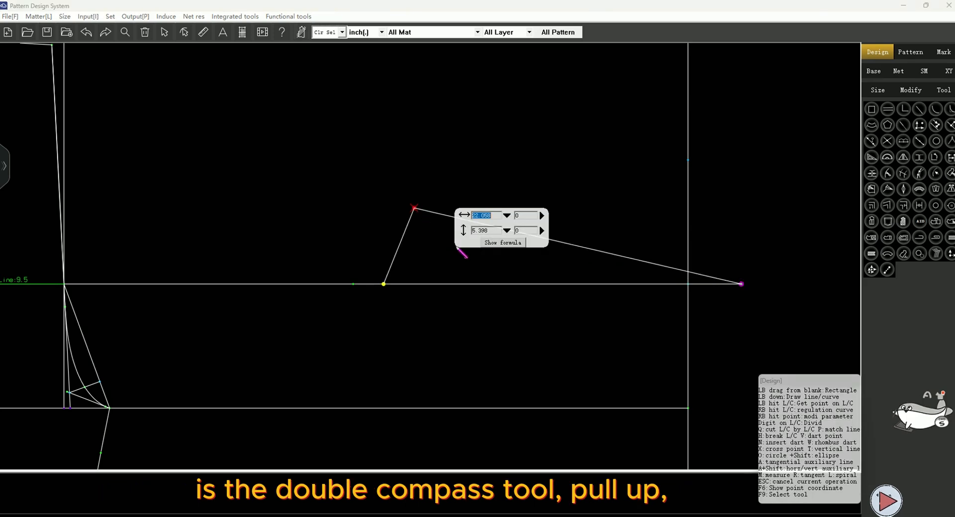
pyautogui.click(506, 215)
pyautogui.click(387, 205)
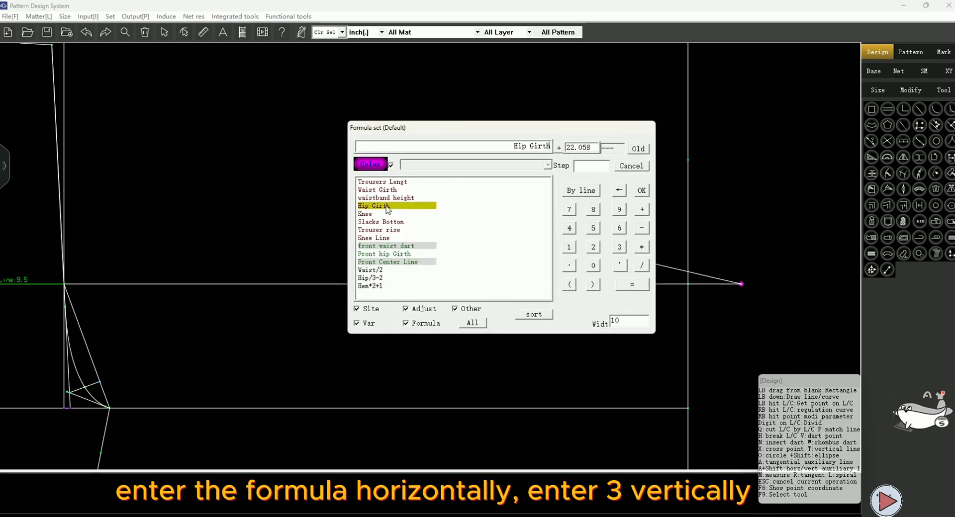
pyautogui.click(569, 228)
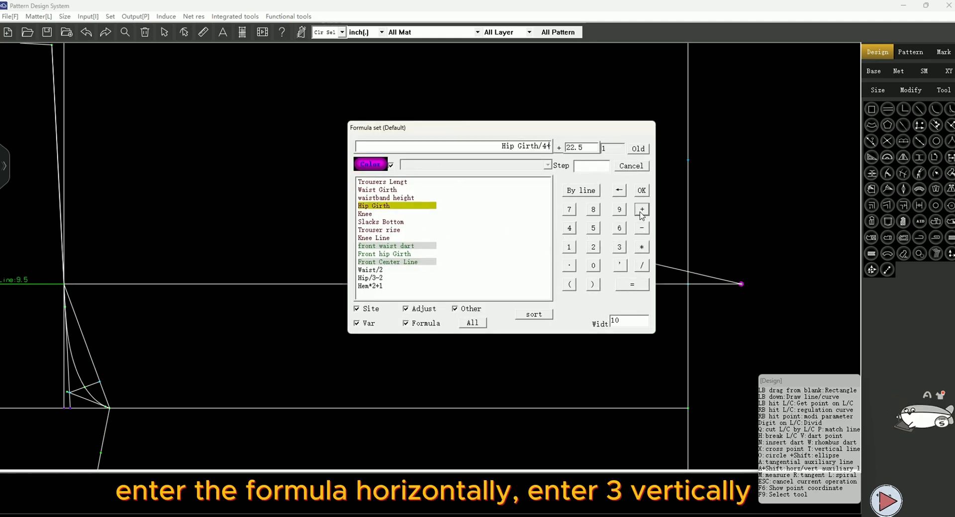
pyautogui.click(593, 267)
pyautogui.click(569, 266)
pyautogui.click(593, 228)
pyautogui.click(642, 191)
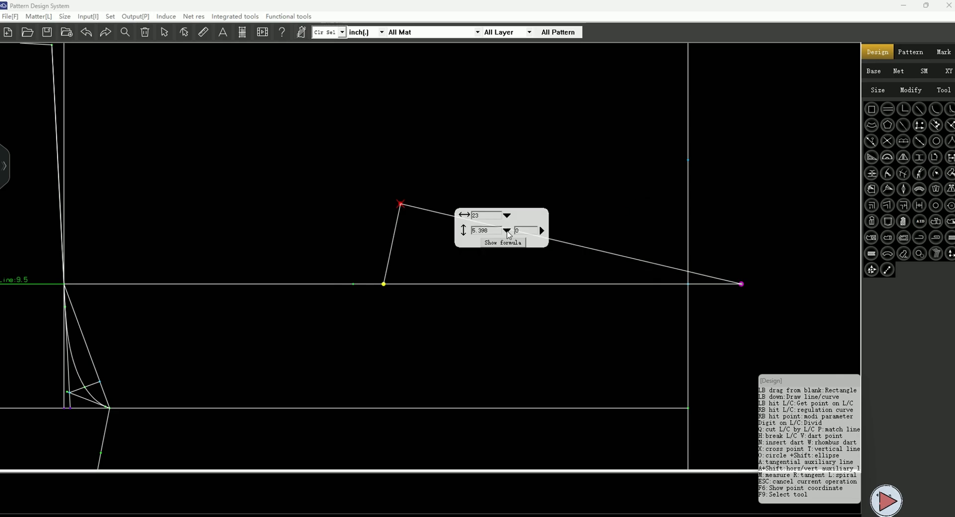
pyautogui.doubleClick(492, 231)
pyautogui.write('3')
pyautogui.click(435, 322)
# Draw a line parallel to the waist line, 3 inches above it
pyautogui.scroll(-3, 535, 350)
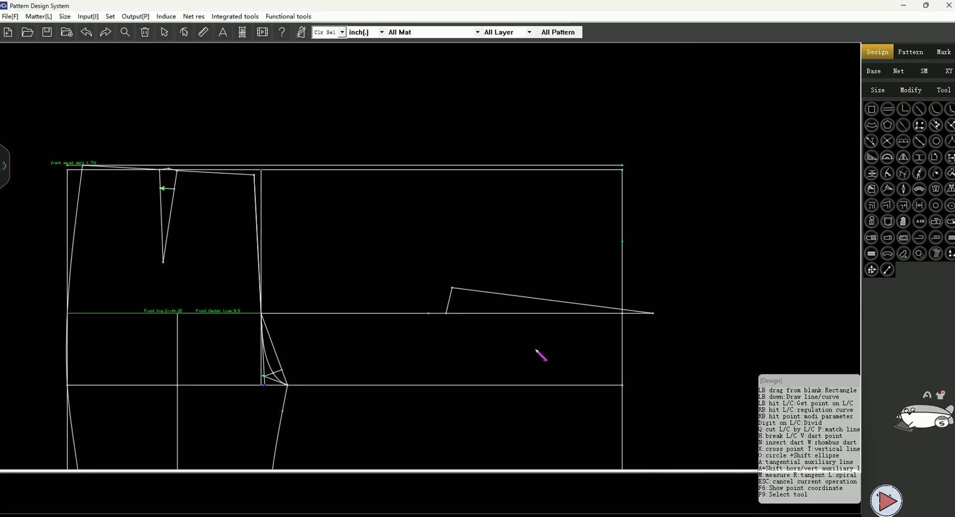
pyautogui.scroll(-1, 535, 350)
pyautogui.scroll(2, 415, 199)
pyautogui.moveTo(412, 201); pyautogui.dragTo(426, 166)
pyautogui.write('3')
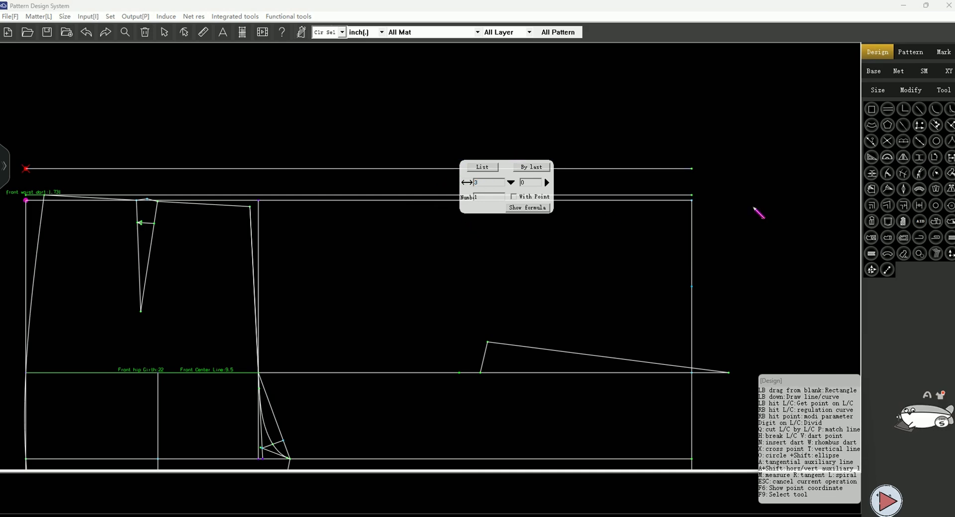
pyautogui.press('Return')
# Mark a point on the waist line at the front waist dart distance from its side end
pyautogui.scroll(4, 756, 213)
pyautogui.click(578, 191)
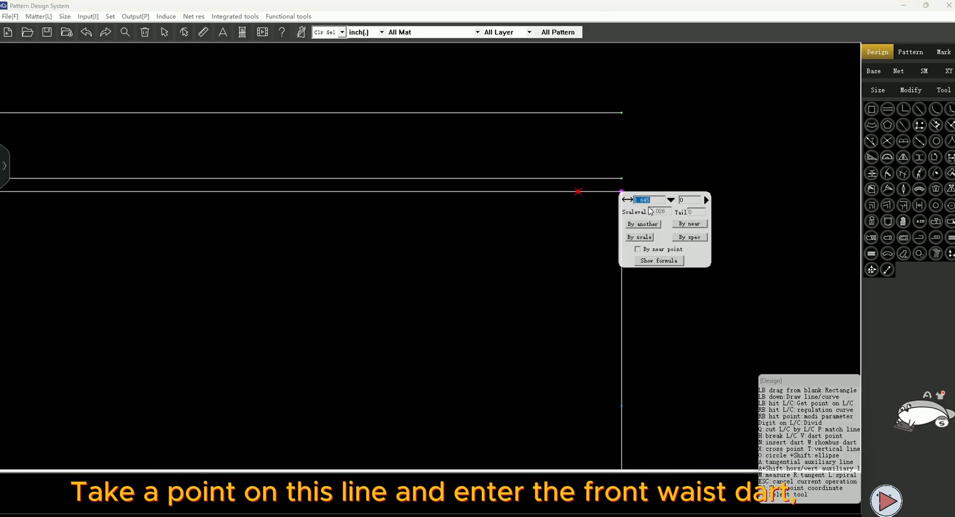
pyautogui.click(673, 201)
pyautogui.click(558, 249)
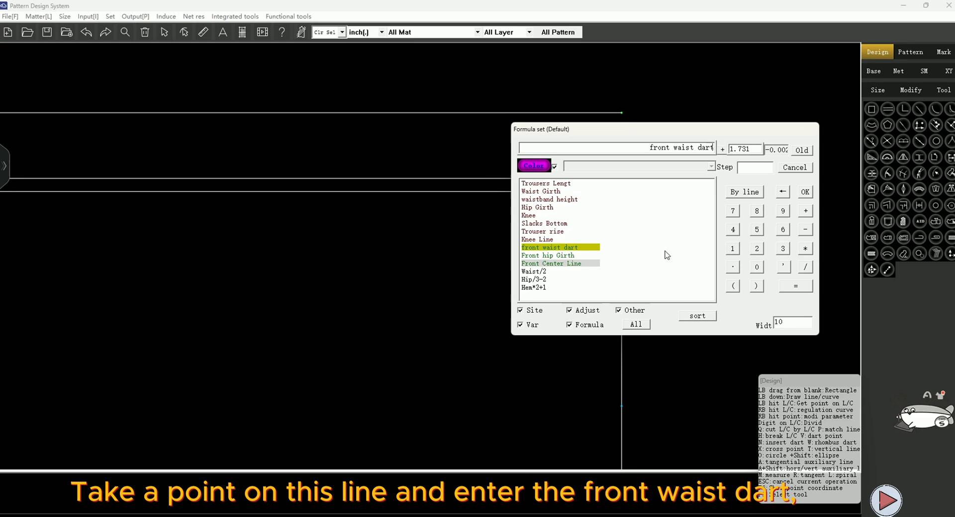
pyautogui.click(804, 193)
pyautogui.press('Return')
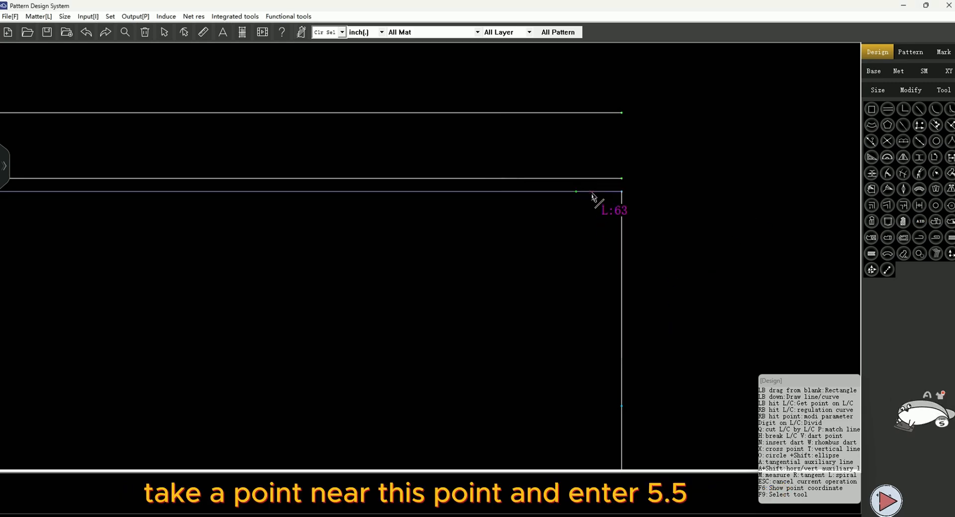
# Add a point 5.5 inches from the front waist dart point
pyautogui.click(592, 193)
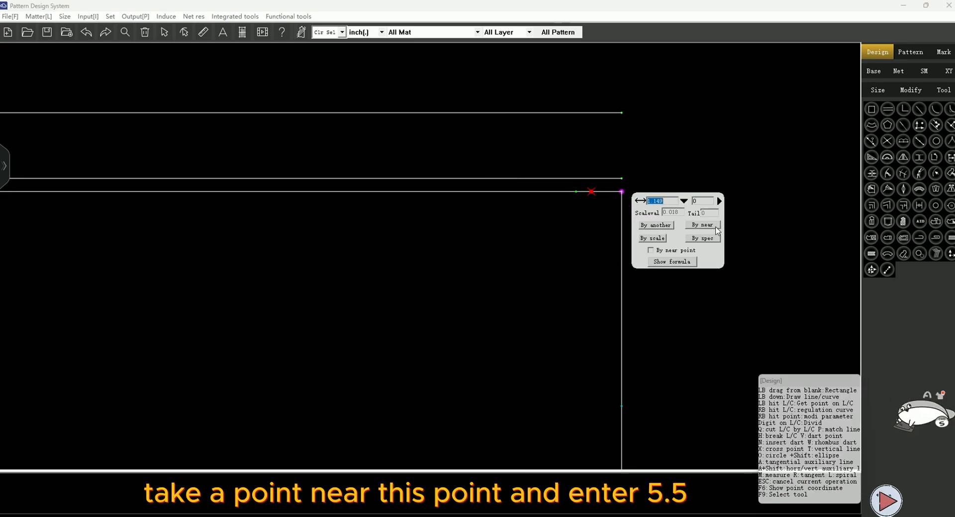
pyautogui.write('5.5')
pyautogui.press('Return')
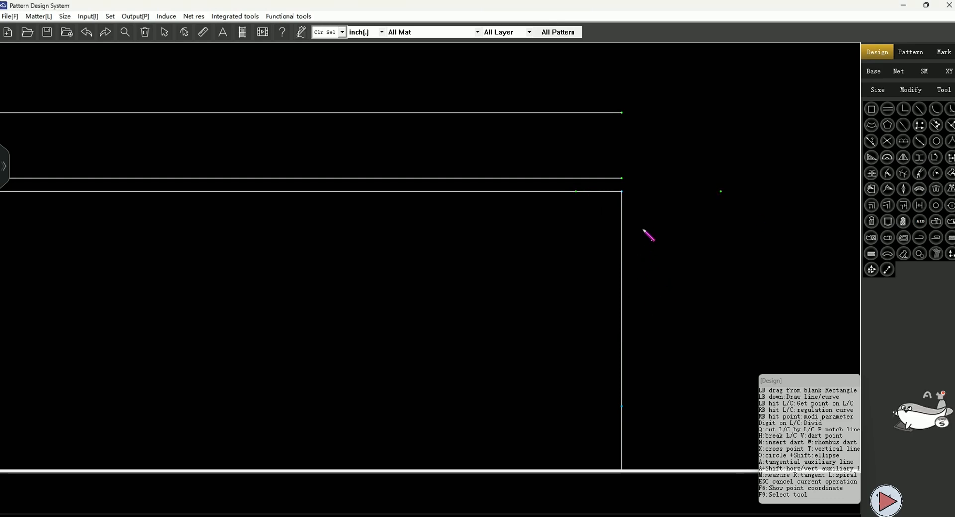
# Draw a single-compass line from the 5.5 point to the parallel line with length Waist Girth/4-0.5+3
pyautogui.scroll(-2, 642, 219)
pyautogui.click(685, 201)
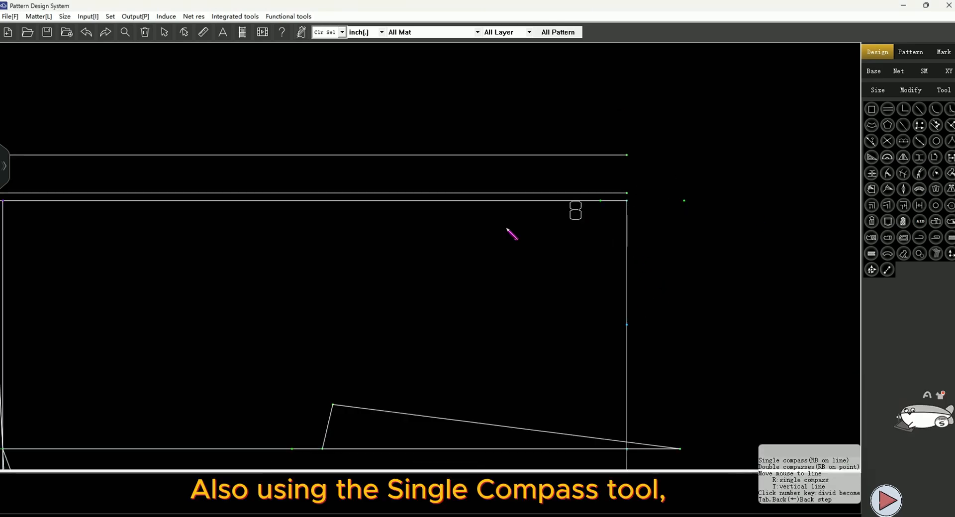
pyautogui.rightClick(388, 156)
pyautogui.click(476, 164)
pyautogui.click(361, 132)
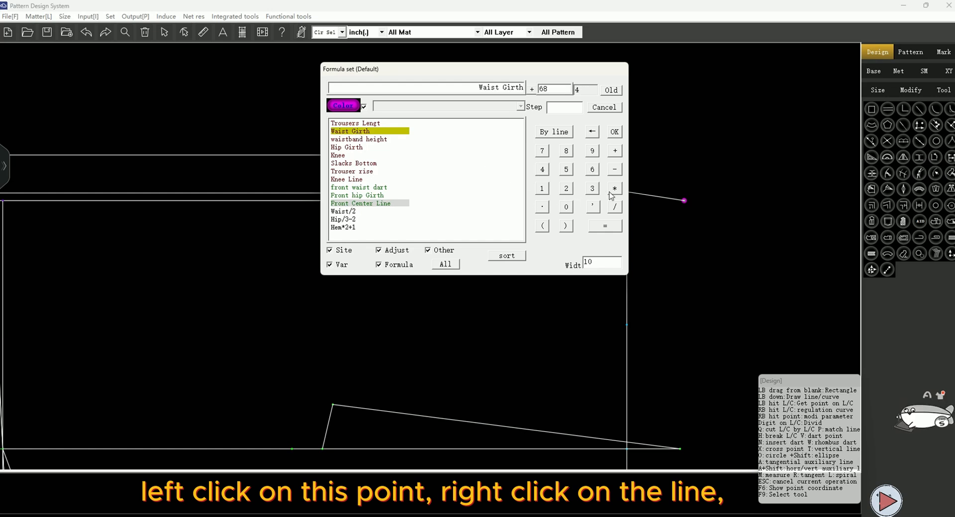
pyautogui.write('4')
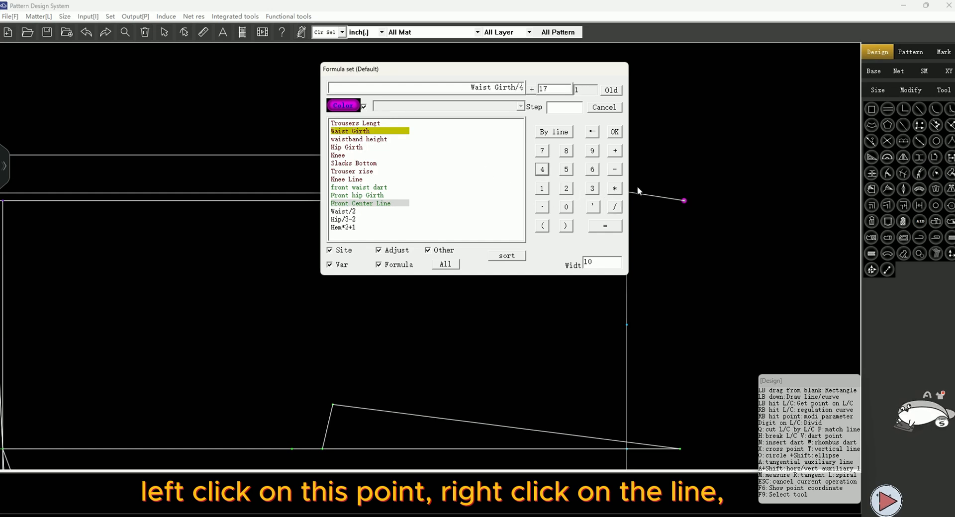
pyautogui.write('-0.5')
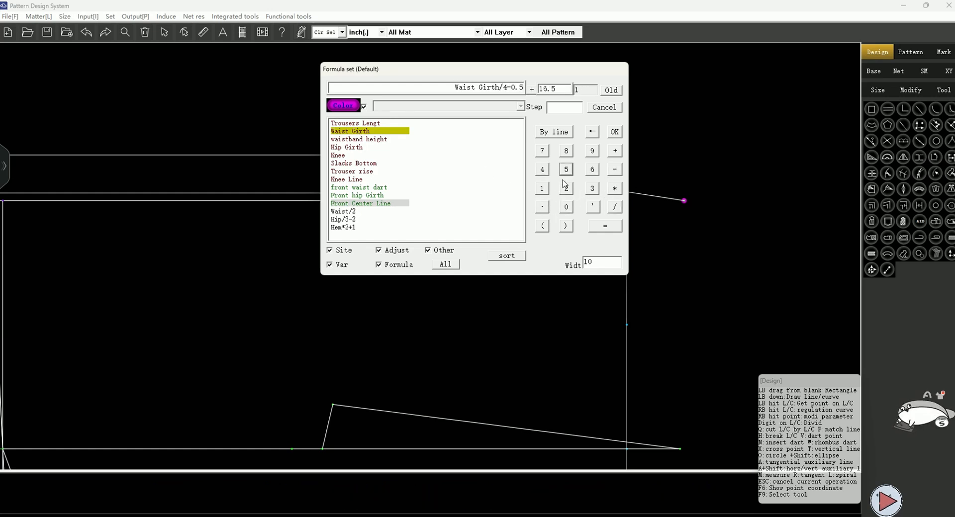
pyautogui.click(613, 151)
pyautogui.click(590, 189)
pyautogui.click(618, 133)
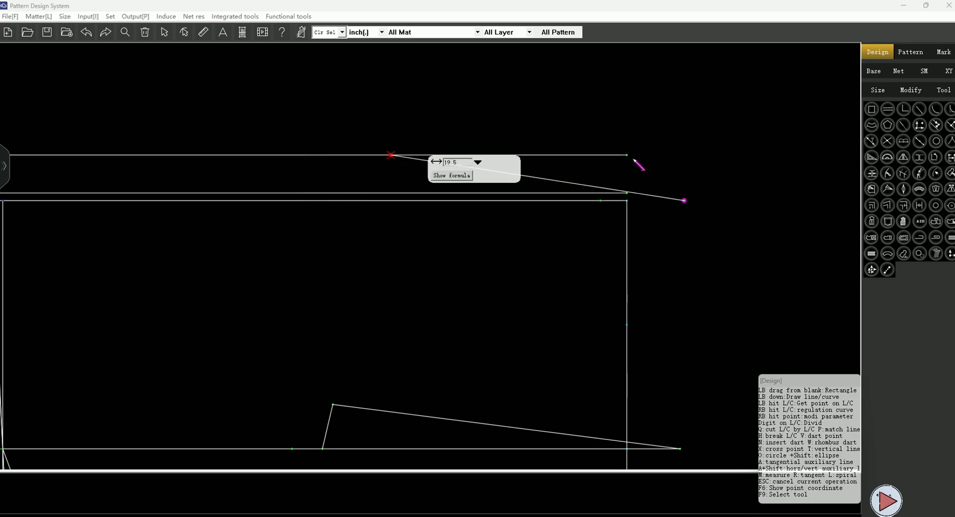
pyautogui.press('Return')
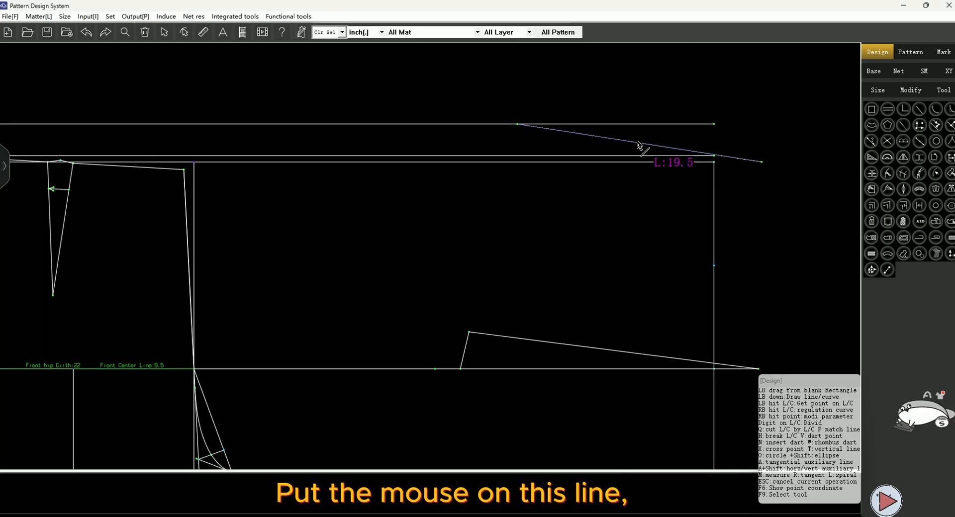
# Insert a waist dart at the midpoint of the back waist line with length 11.5 and width 3, enabling dart fill and label
pyautogui.press('2')
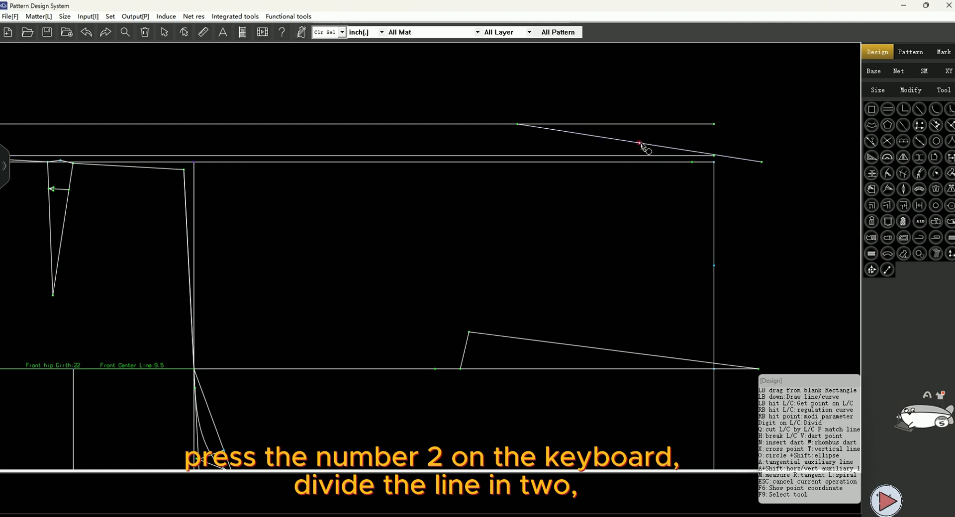
pyautogui.press('v')
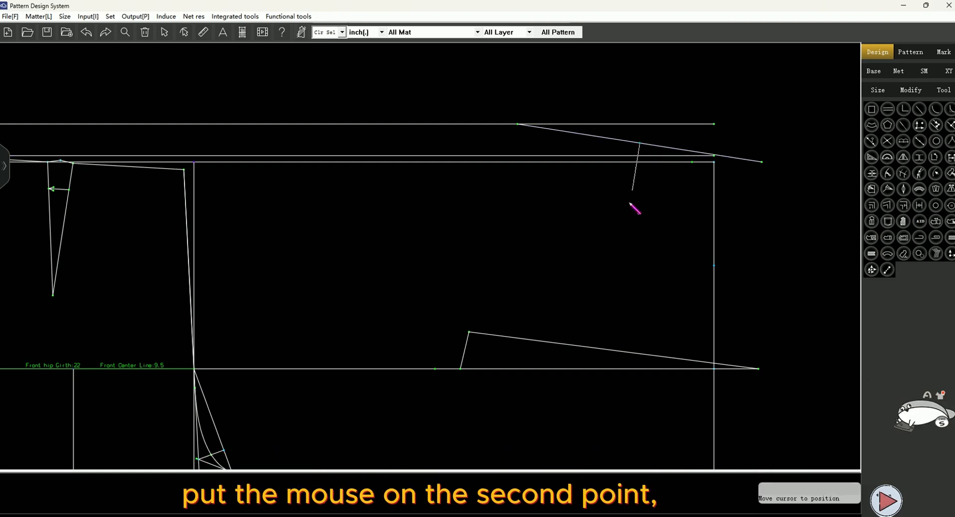
pyautogui.click(621, 258)
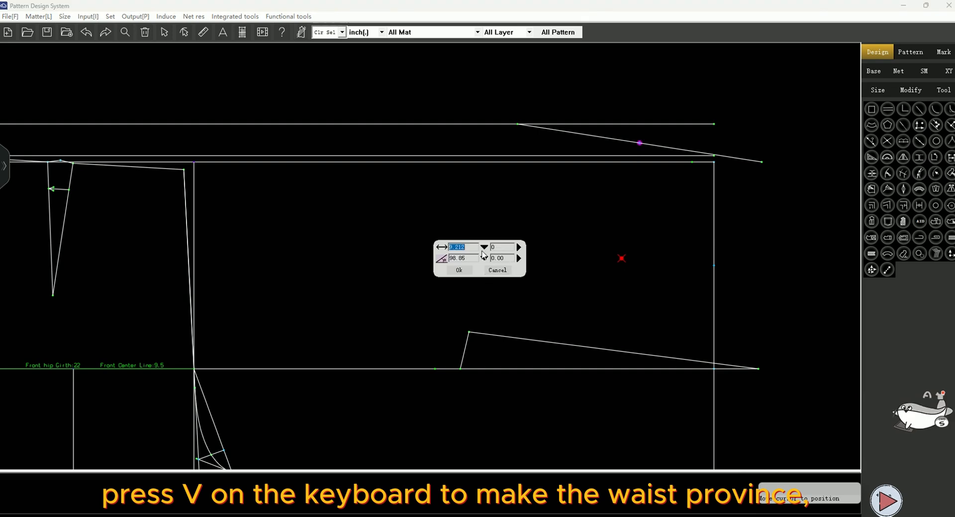
pyautogui.click(459, 270)
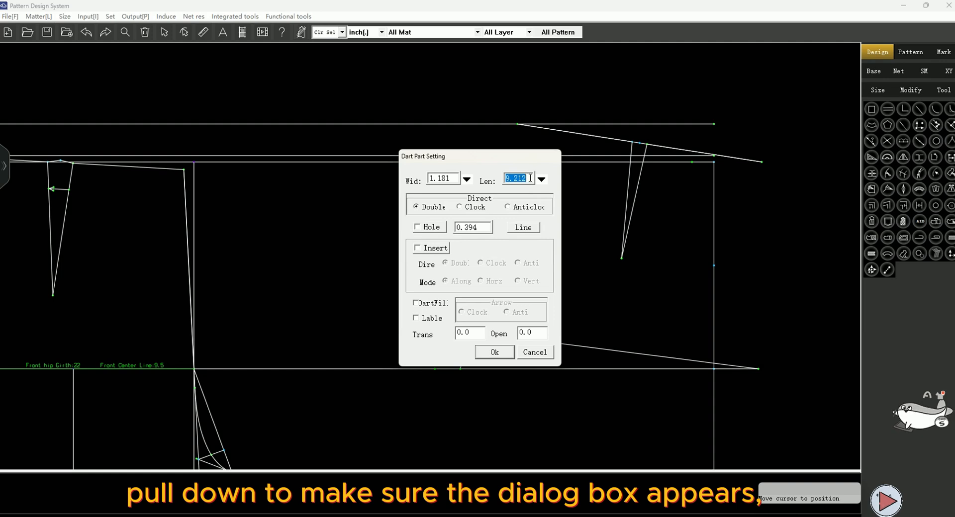
pyautogui.write('11.5')
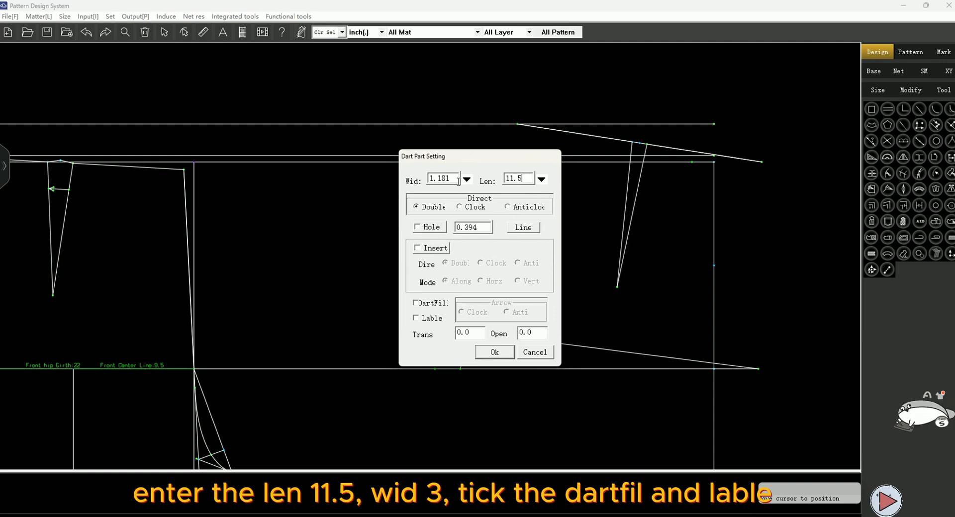
pyautogui.write('3')
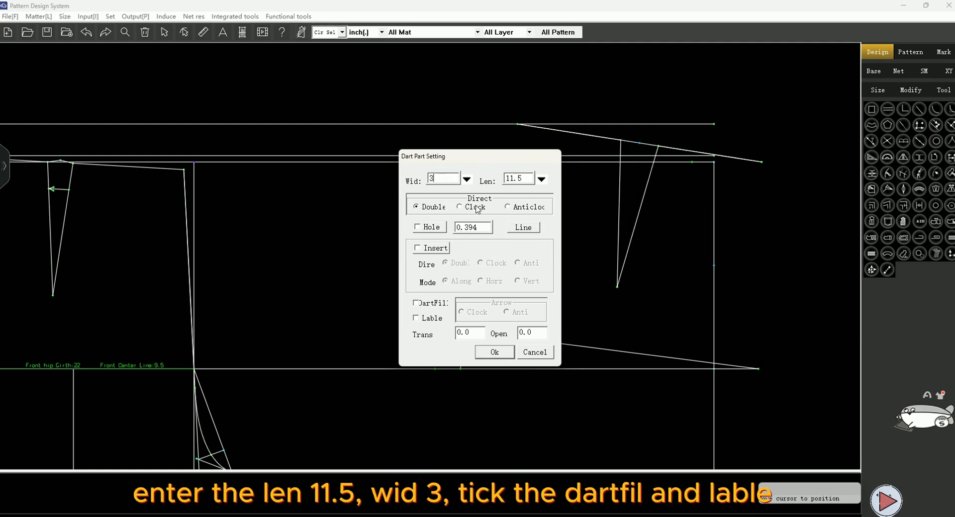
pyautogui.click(416, 303)
pyautogui.click(416, 318)
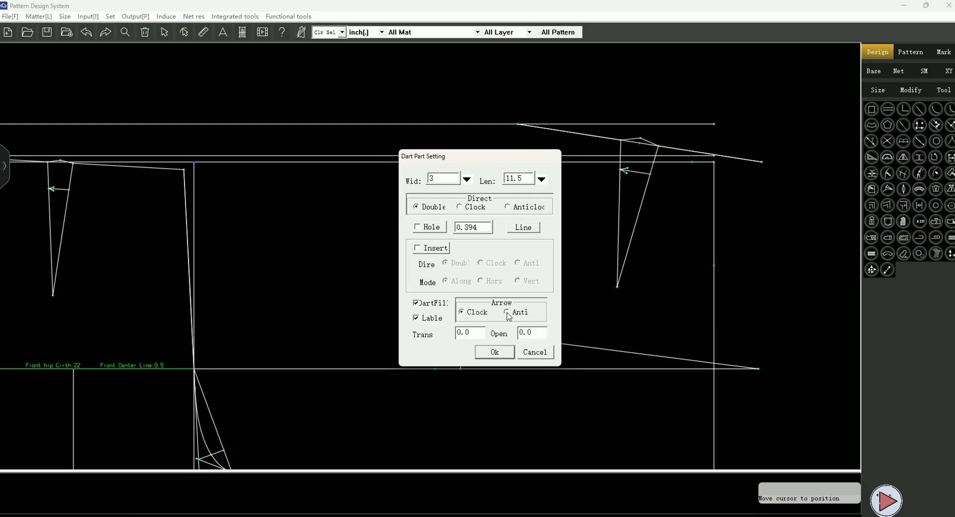
pyautogui.click(503, 354)
# Draw a vertical line from the back hip-line point straight down to the crotch line
pyautogui.scroll(-2, 470, 306)
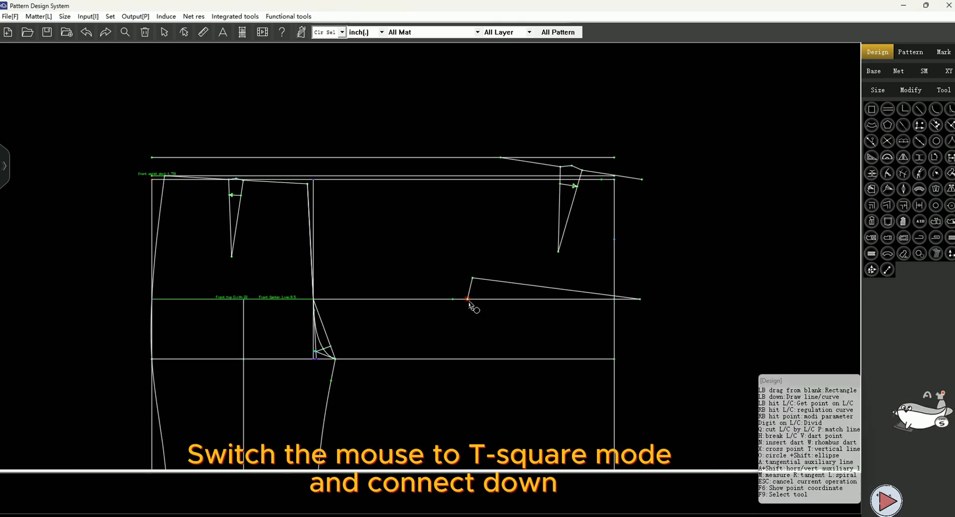
pyautogui.click(468, 299)
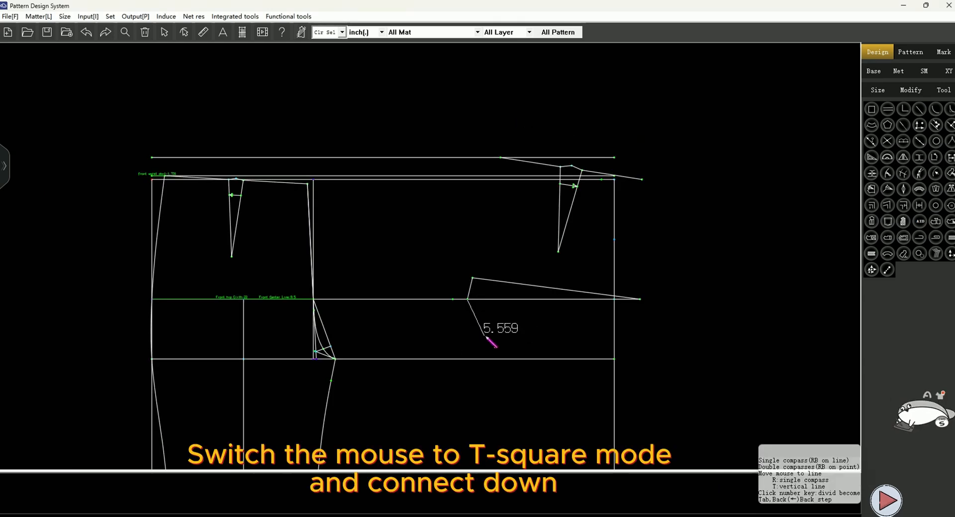
pyautogui.click(480, 364)
# Draw the back crotch extension to an offset point Hip Girth/10+0.5 across and 1.2 down, and connect it back
pyautogui.scroll(2, 466, 385)
pyautogui.moveTo(469, 349); pyautogui.dragTo(470, 351)
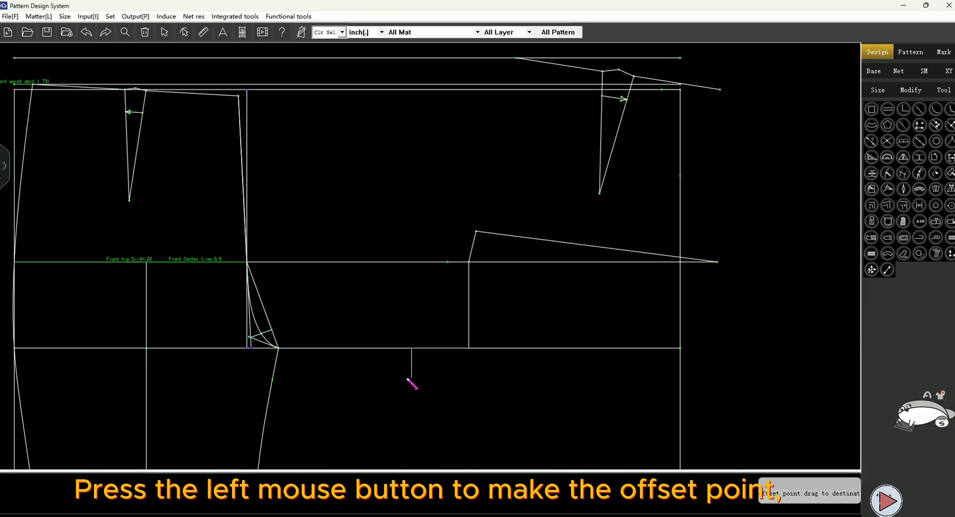
pyautogui.moveTo(393, 379); pyautogui.dragTo(372, 382)
pyautogui.click(419, 401)
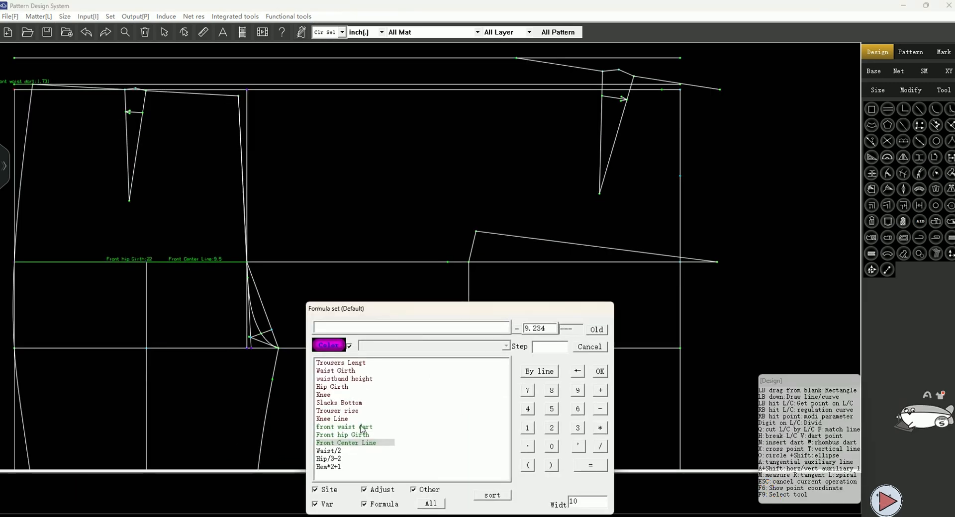
pyautogui.click(339, 387)
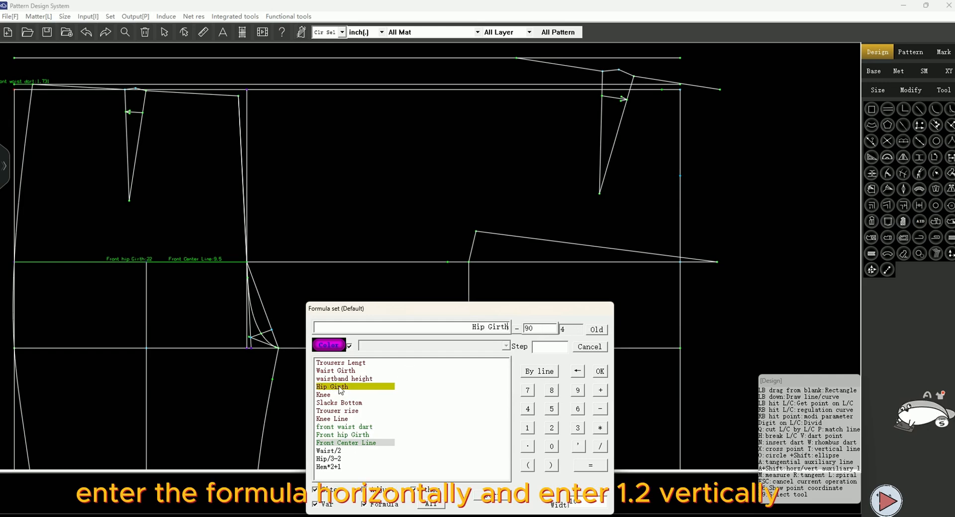
pyautogui.click(599, 449)
pyautogui.click(527, 428)
pyautogui.click(552, 447)
pyautogui.click(600, 390)
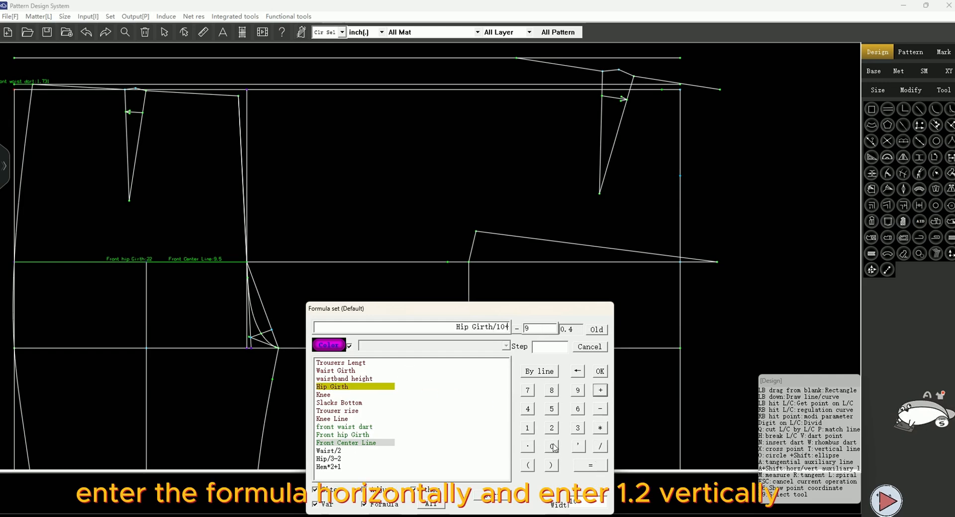
pyautogui.click(552, 446)
pyautogui.click(527, 447)
pyautogui.click(551, 409)
pyautogui.click(600, 371)
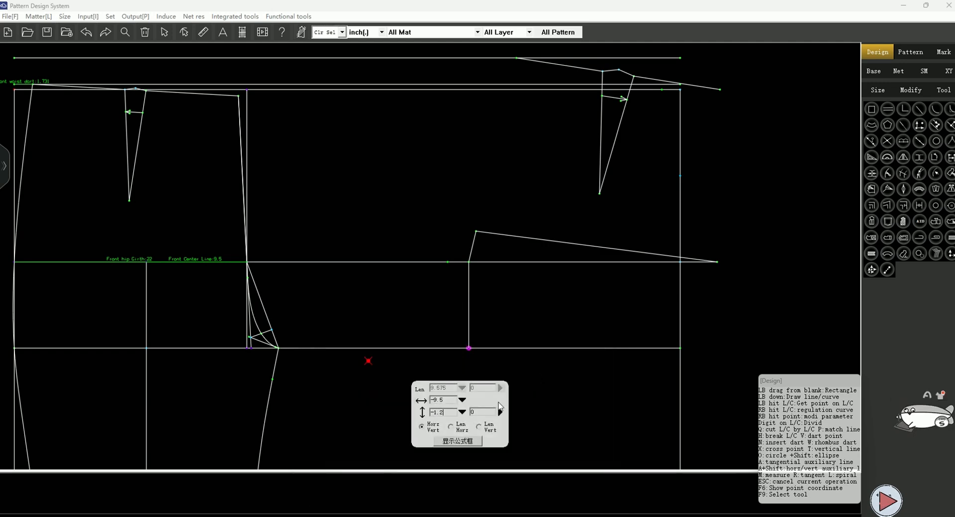
pyautogui.press('Return')
pyautogui.scroll(2, 381, 370)
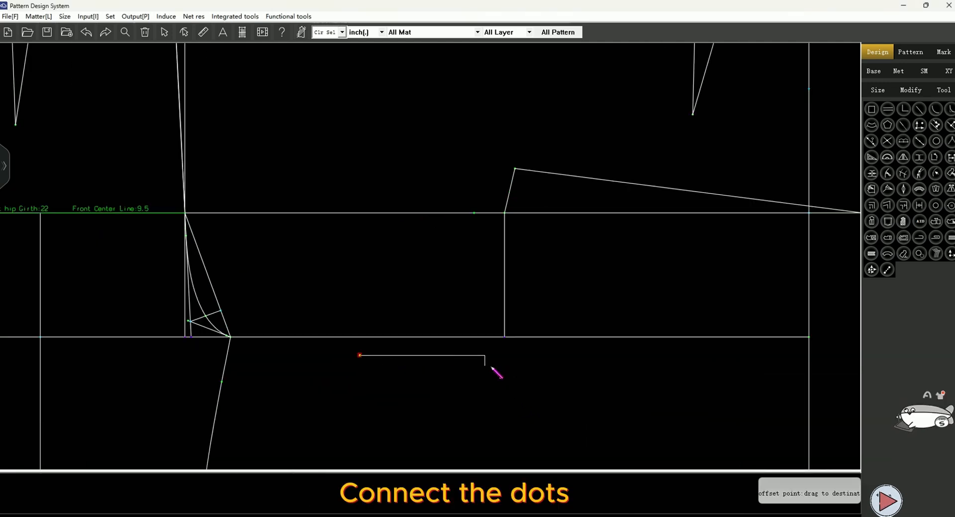
pyautogui.click(505, 337)
# Draw the back center line from the raised waist point through the hip point to the crotch extension point
pyautogui.scroll(-4, 490, 392)
pyautogui.click(518, 143)
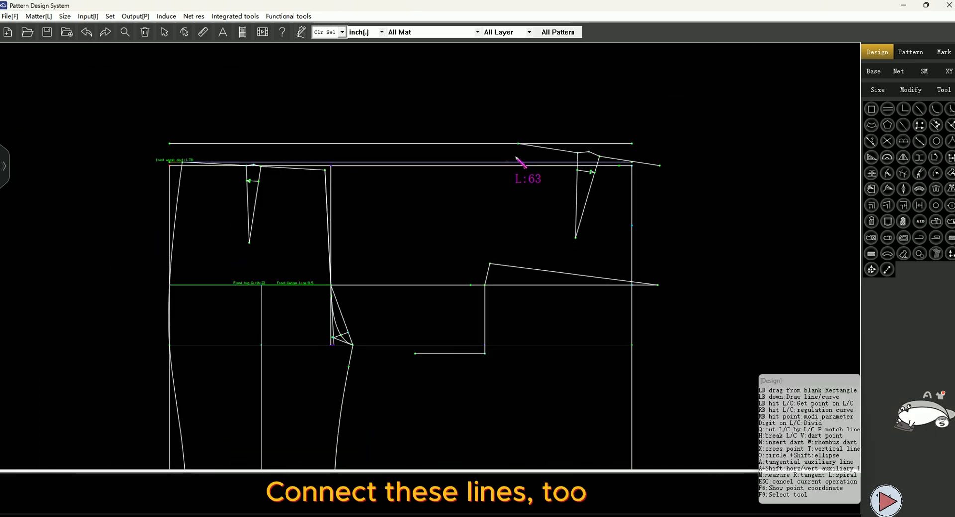
pyautogui.click(490, 264)
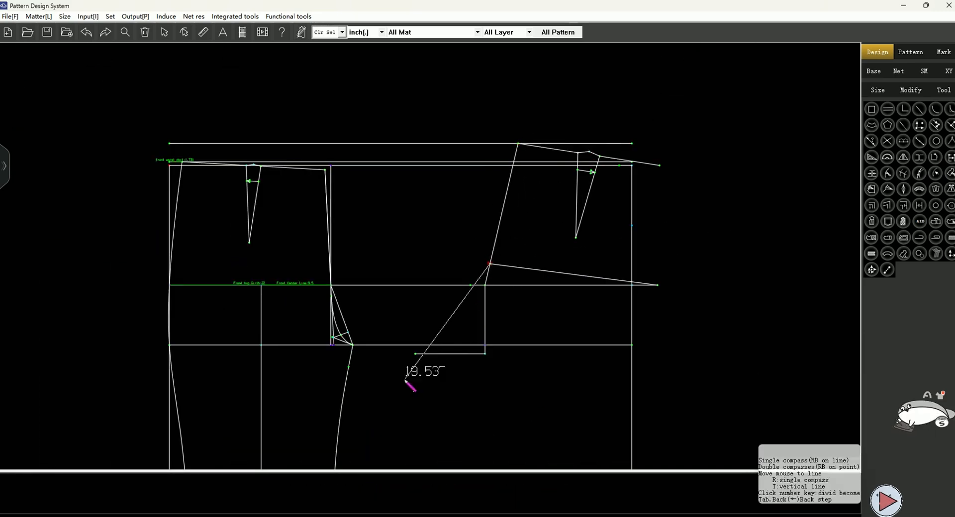
pyautogui.click(415, 353)
# Mark a point on the back hip line at the Front Center Line distance
pyautogui.scroll(3, 493, 311)
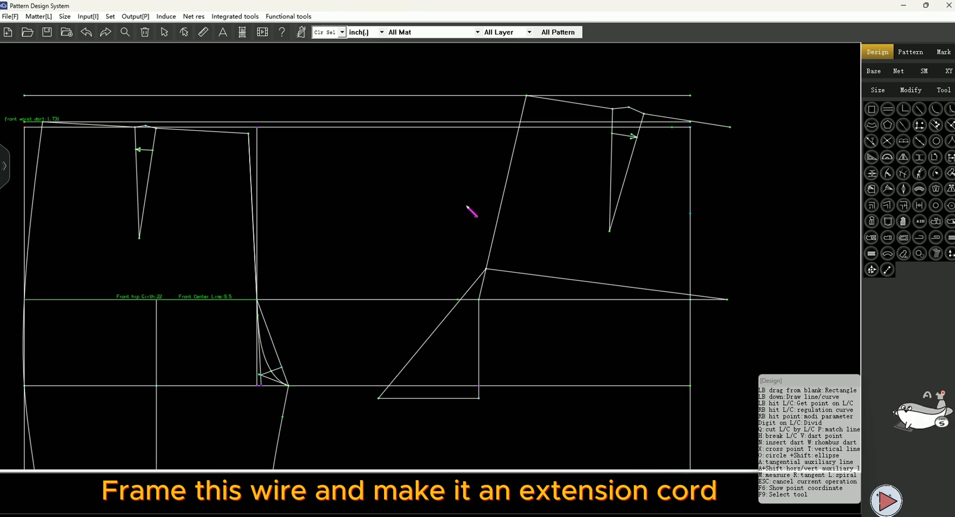
pyautogui.moveTo(545, 239); pyautogui.dragTo(547, 240)
pyautogui.moveTo(486, 269); pyautogui.dragTo(456, 398)
pyautogui.click(530, 252)
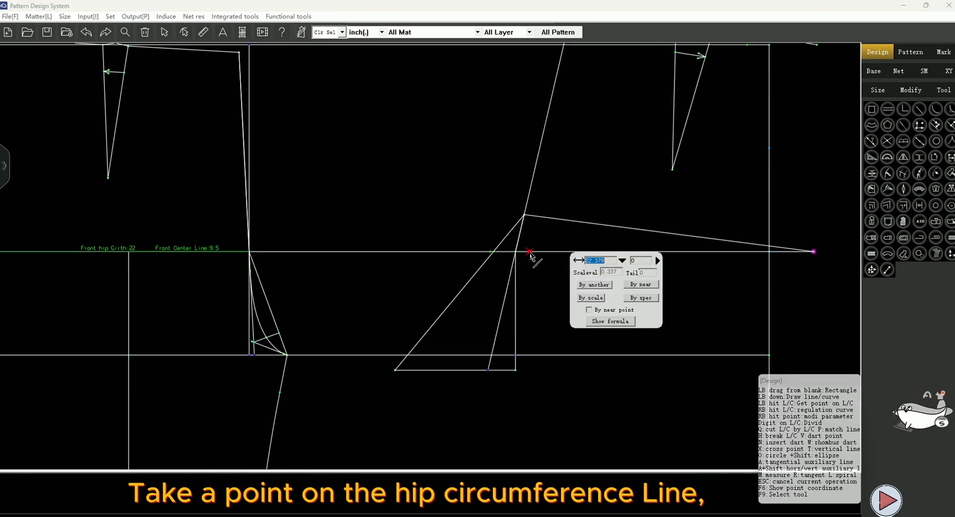
pyautogui.click(490, 252)
pyautogui.click(621, 261)
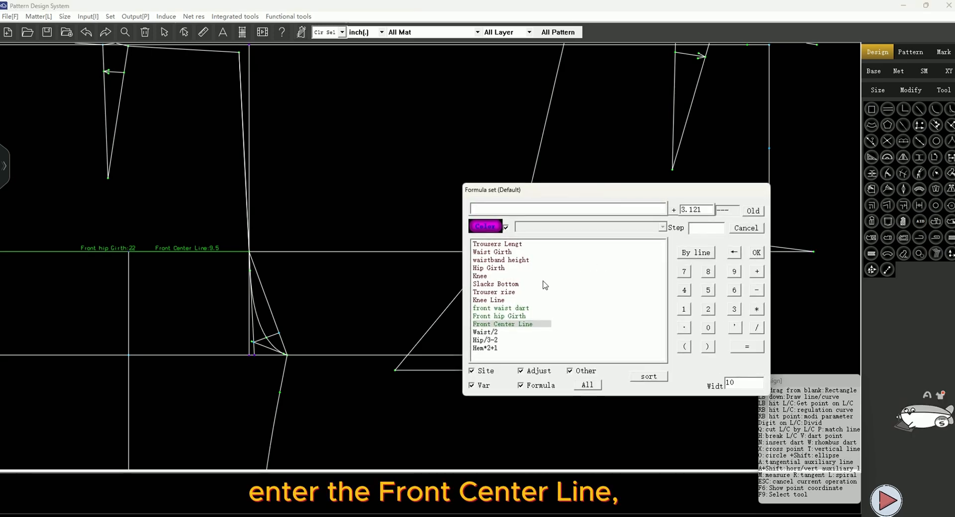
pyautogui.click(502, 324)
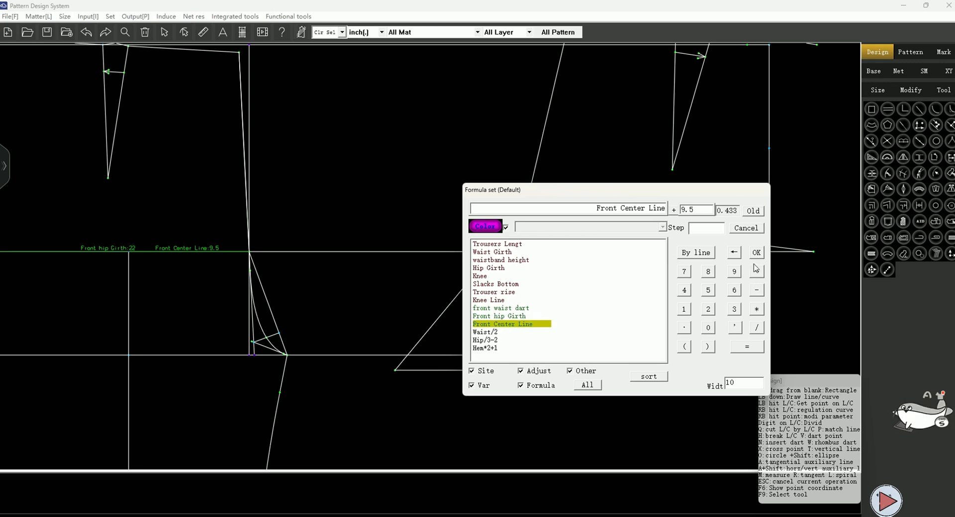
pyautogui.click(753, 252)
pyautogui.press('Return')
# Draw a vertical line straight down from the new hip-line point to the hem line
pyautogui.scroll(-2, 555, 253)
pyautogui.scroll(-1, 570, 251)
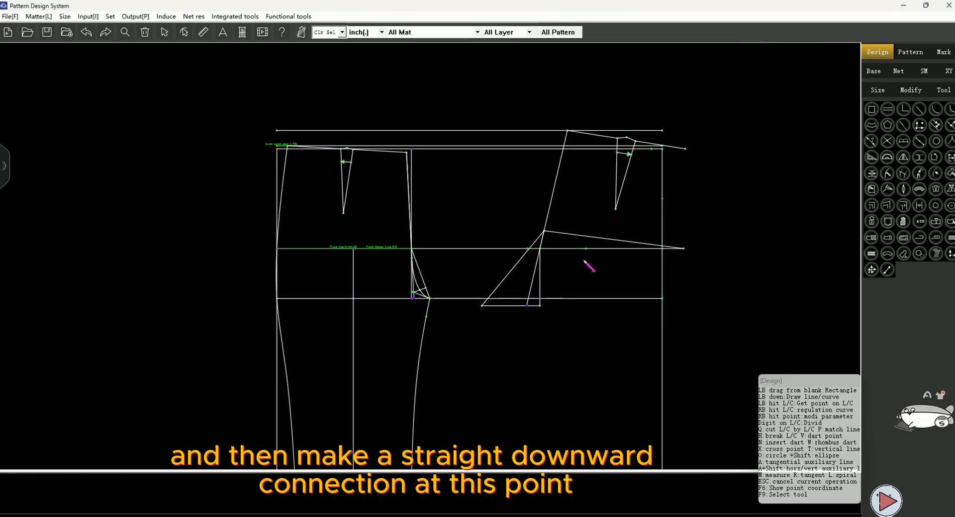
pyautogui.click(587, 253)
pyautogui.scroll(-1, 595, 328)
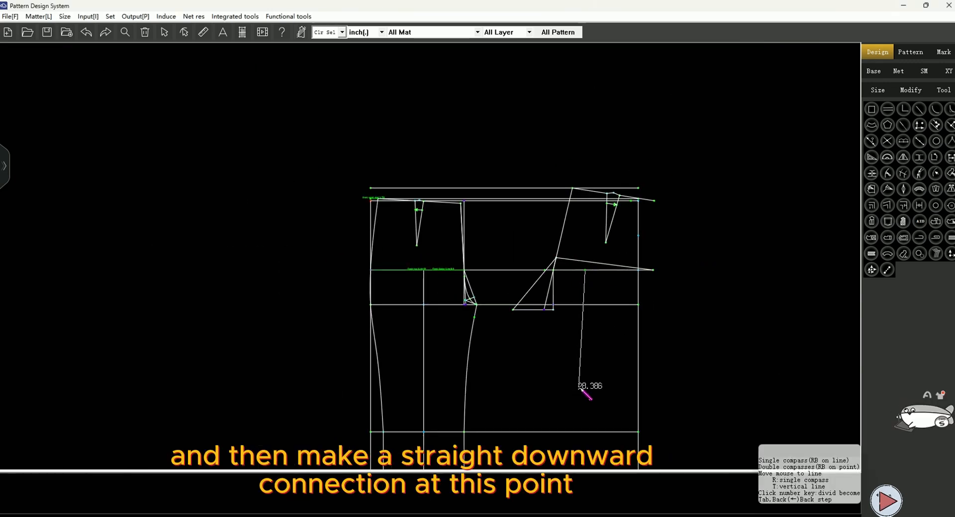
pyautogui.scroll(-2, 590, 314)
pyautogui.click(587, 447)
# Trim the knee line and the new vertical line against the outer side line
pyautogui.scroll(3, 599, 373)
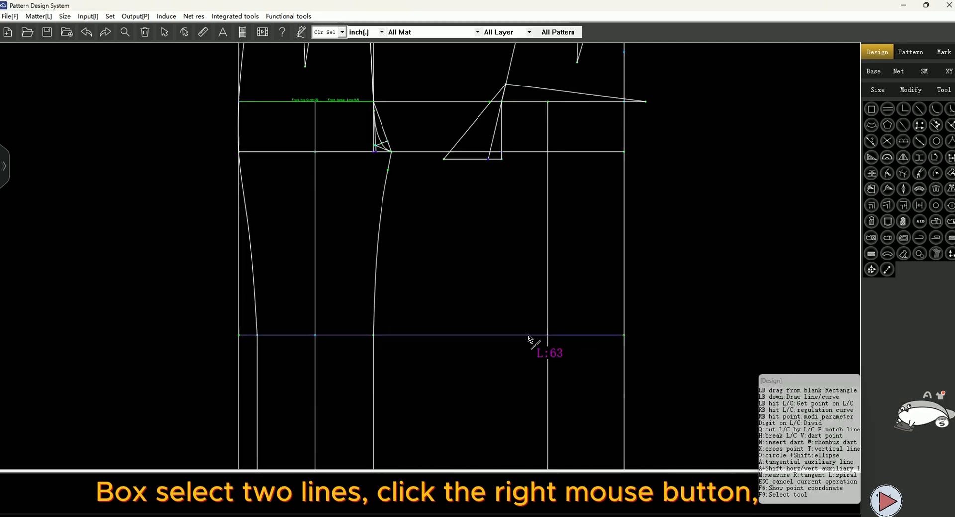
pyautogui.moveTo(528, 311); pyautogui.dragTo(588, 380)
pyautogui.rightClick(585, 379)
pyautogui.click(618, 418)
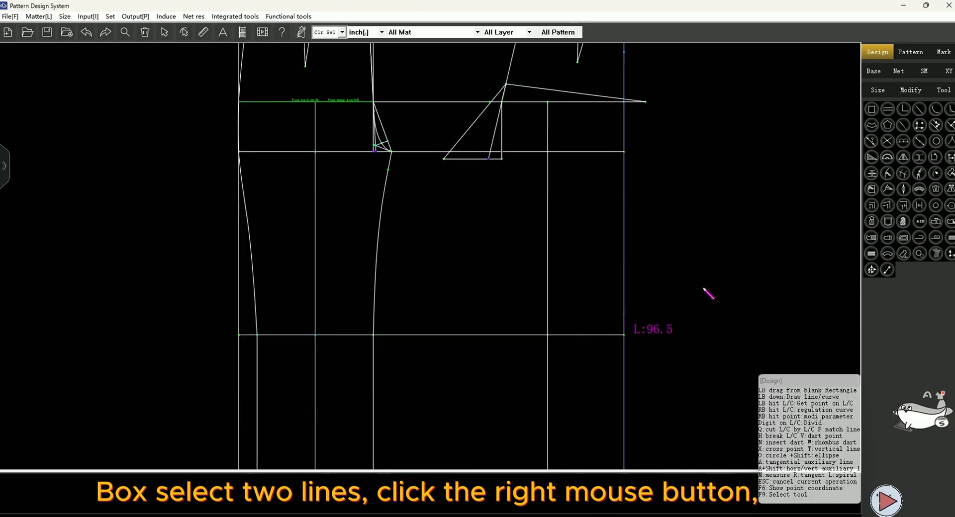
# Use Symmetry point to mark points Knee/4 on both sides of the new vertical on the knee line
pyautogui.click(919, 141)
pyautogui.click(548, 335)
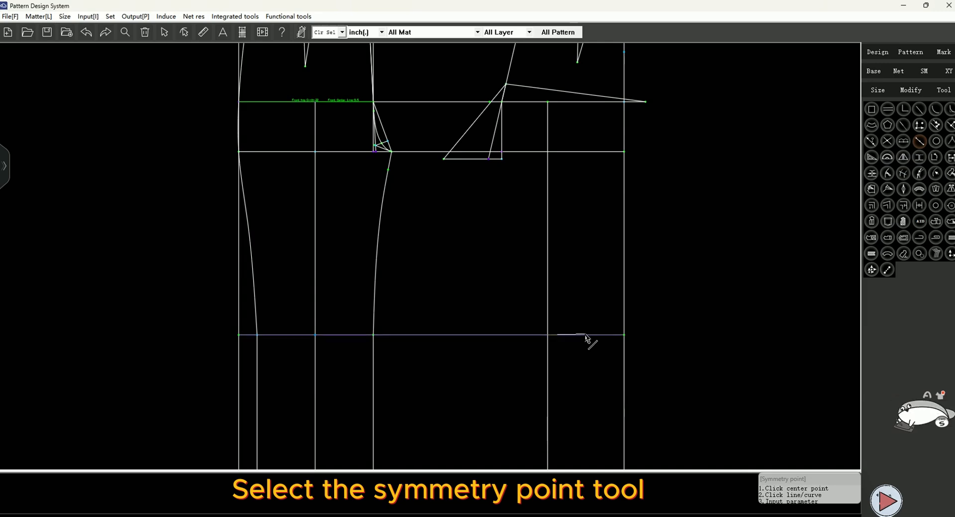
pyautogui.click(584, 335)
pyautogui.click(679, 342)
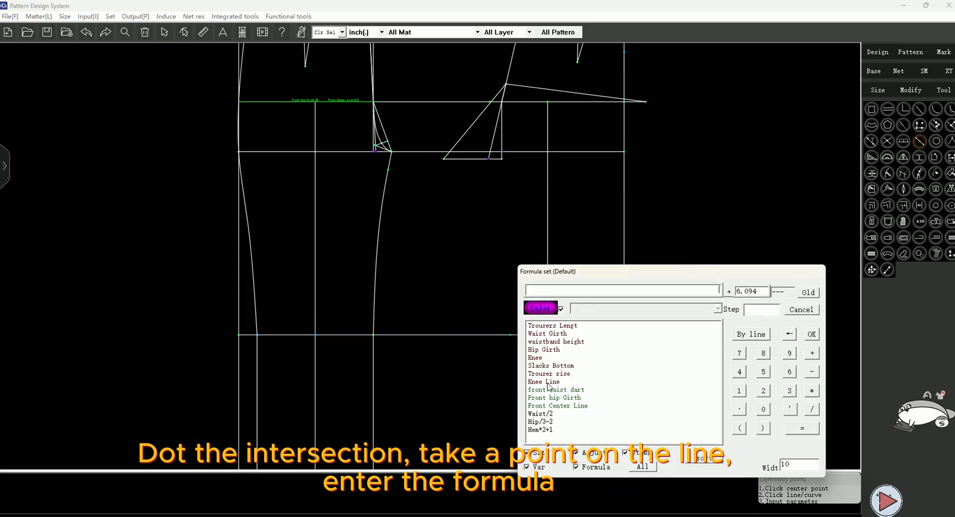
pyautogui.click(542, 358)
pyautogui.click(739, 372)
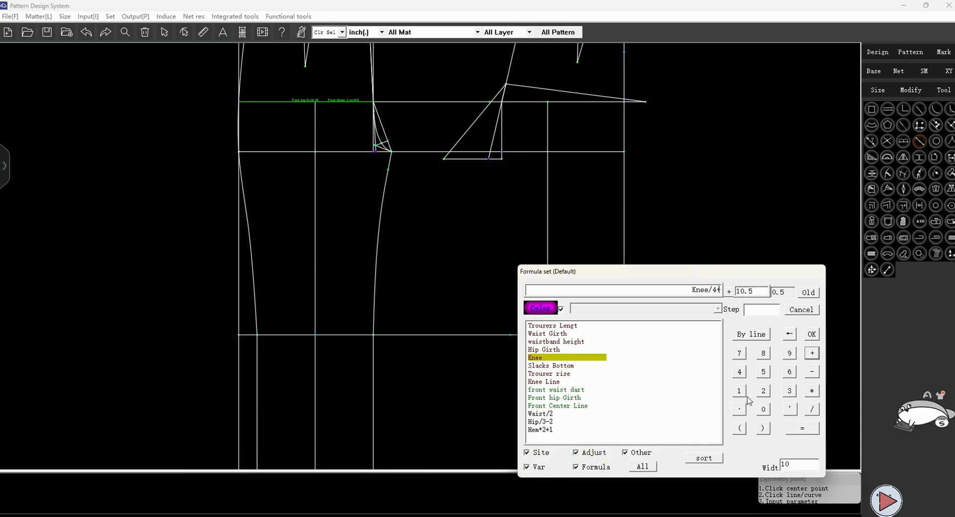
pyautogui.click(810, 337)
pyautogui.click(636, 364)
# Mark symmetric points on the hem line at Slacks Bottom/4-1 on both sides of the vertical
pyautogui.scroll(-3, 537, 213)
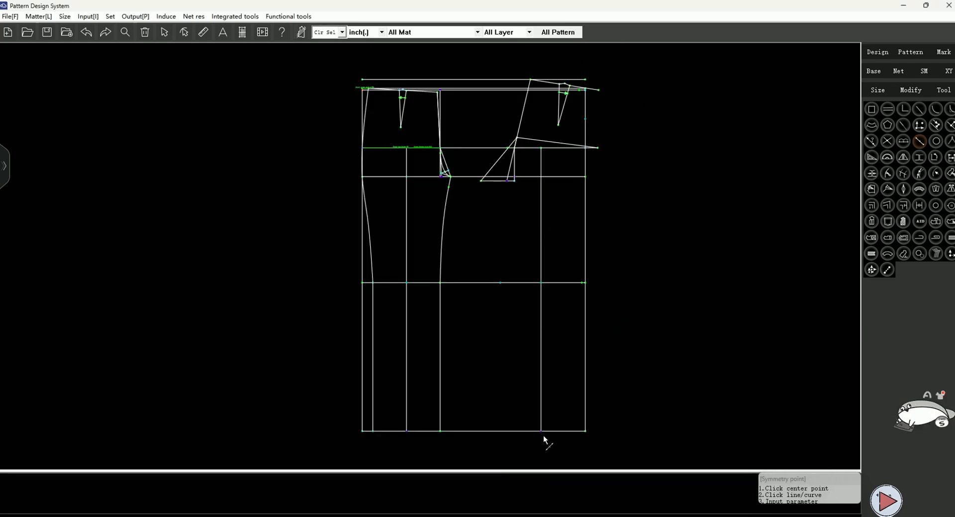
pyautogui.scroll(2, 543, 437)
pyautogui.click(539, 432)
pyautogui.click(569, 431)
pyautogui.click(663, 308)
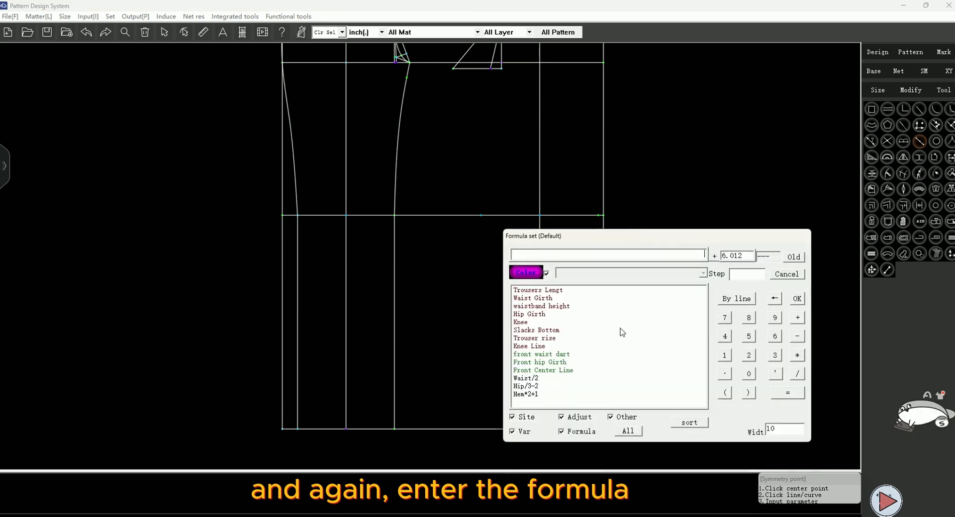
pyautogui.click(536, 330)
pyautogui.click(796, 373)
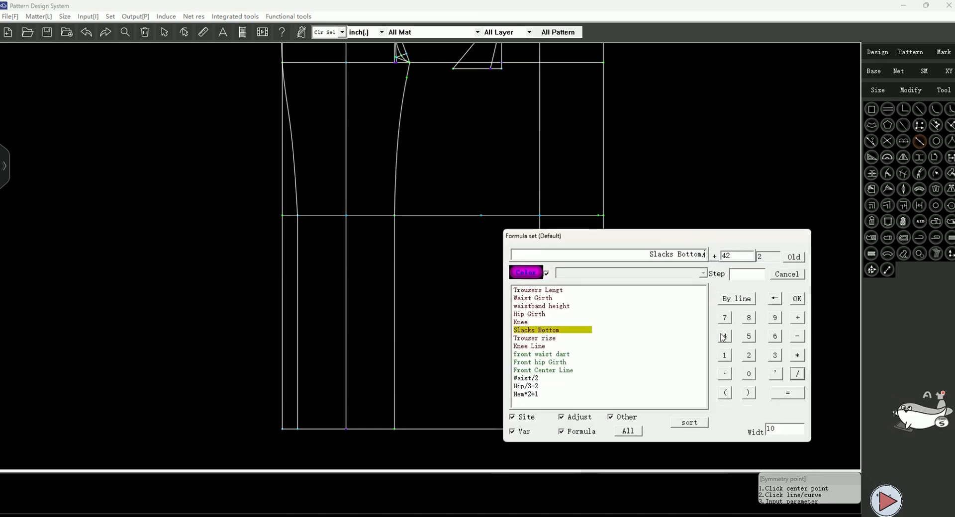
pyautogui.click(725, 337)
pyautogui.click(797, 317)
pyautogui.click(725, 356)
pyautogui.click(796, 302)
pyautogui.click(639, 366)
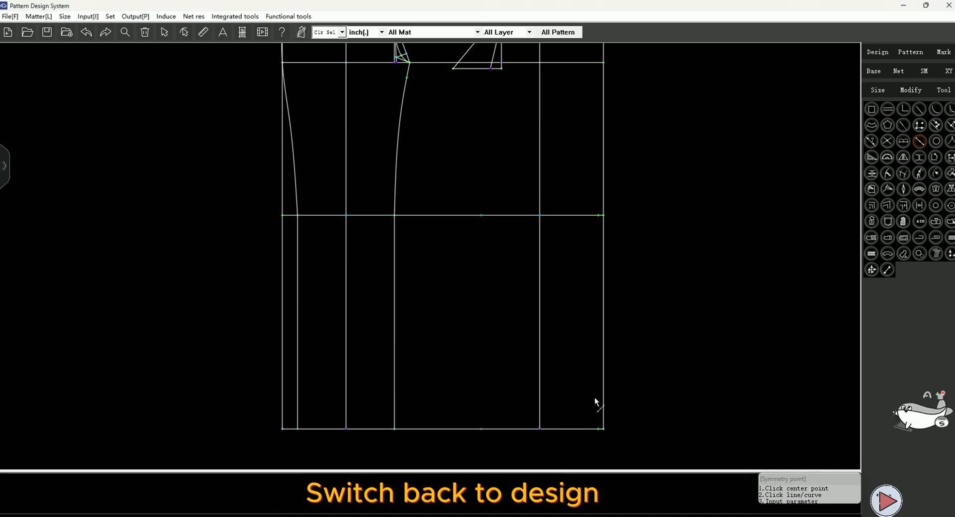
# Draw the back side seam from the hip line through the knee point down to the hem point
pyautogui.click(878, 52)
pyautogui.scroll(-3, 616, 103)
pyautogui.scroll(3, 607, 100)
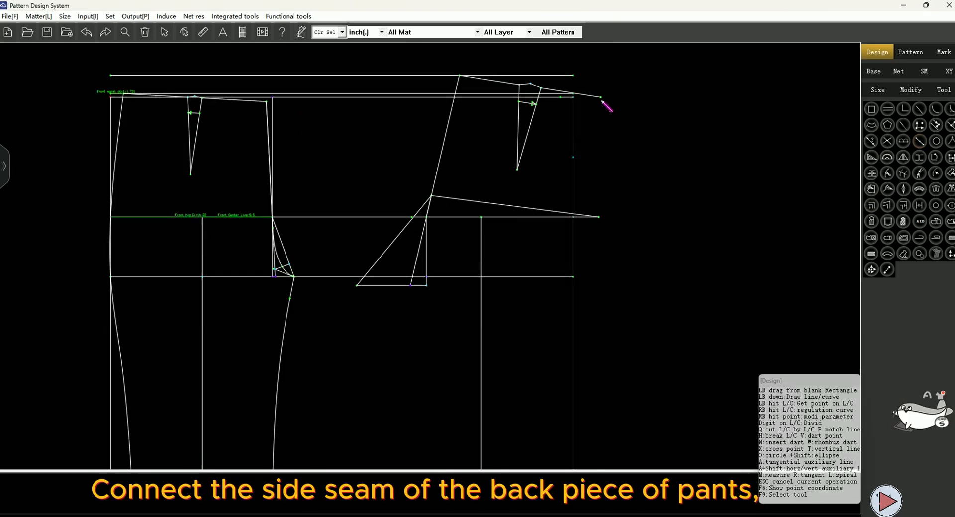
pyautogui.click(599, 218)
pyautogui.scroll(-3, 608, 291)
pyautogui.scroll(2, 572, 381)
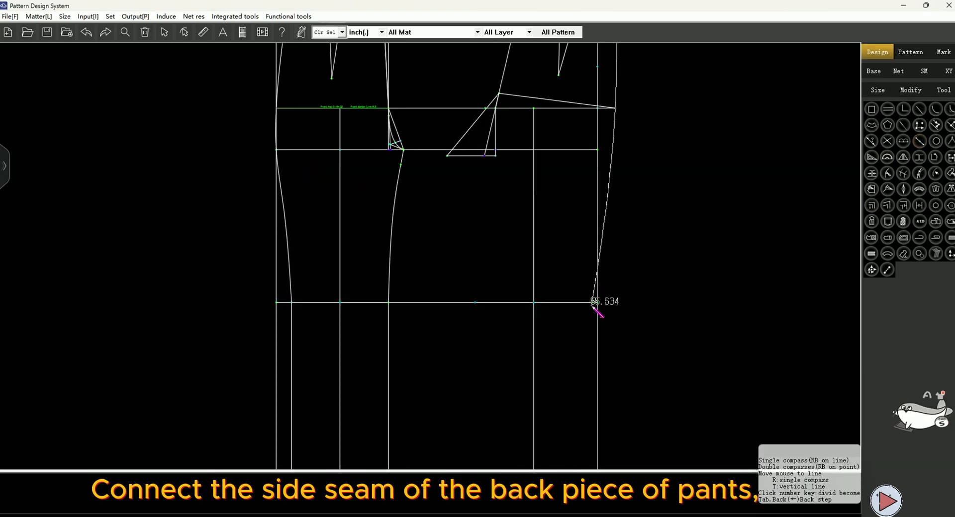
pyautogui.click(593, 302)
pyautogui.scroll(-3, 597, 238)
pyautogui.click(594, 398)
pyautogui.rightClick(681, 391)
pyautogui.scroll(3, 530, 233)
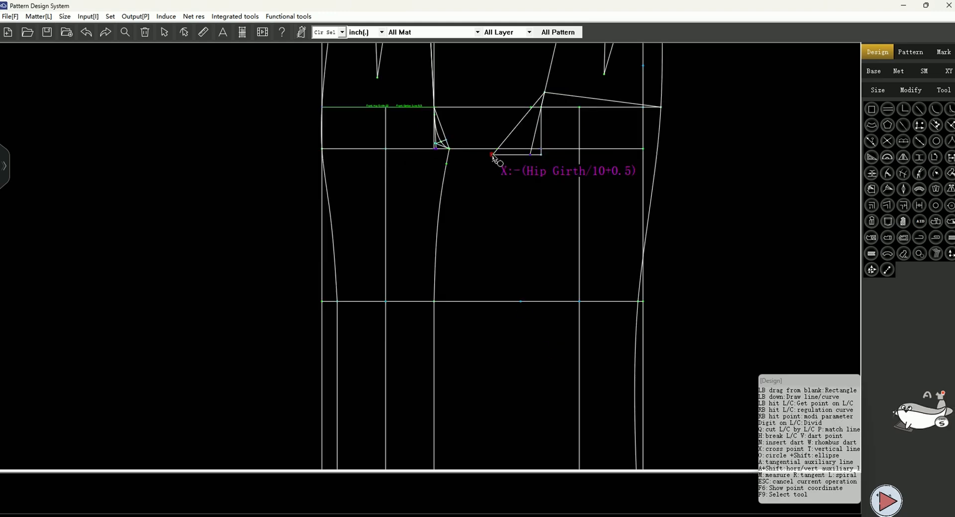
# Draw the back inseam from the back crotch point through the knee point down to the hem point
pyautogui.click(493, 155)
pyautogui.click(521, 301)
pyautogui.scroll(-3, 535, 443)
pyautogui.scroll(2, 503, 386)
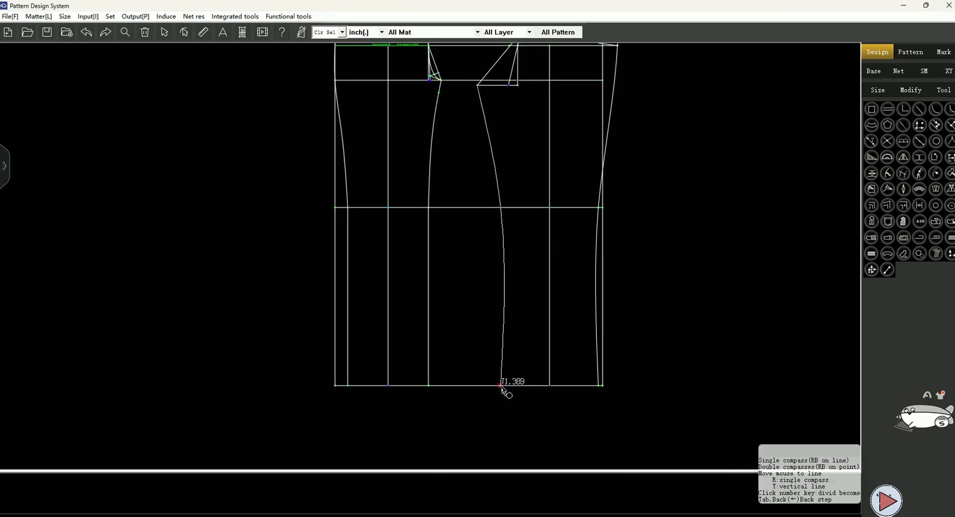
pyautogui.click(499, 385)
pyautogui.rightClick(647, 400)
# Reshape the back inseam into a smooth curve by adding and moving a control knot
pyautogui.scroll(-3, 647, 400)
pyautogui.rightClick(512, 372)
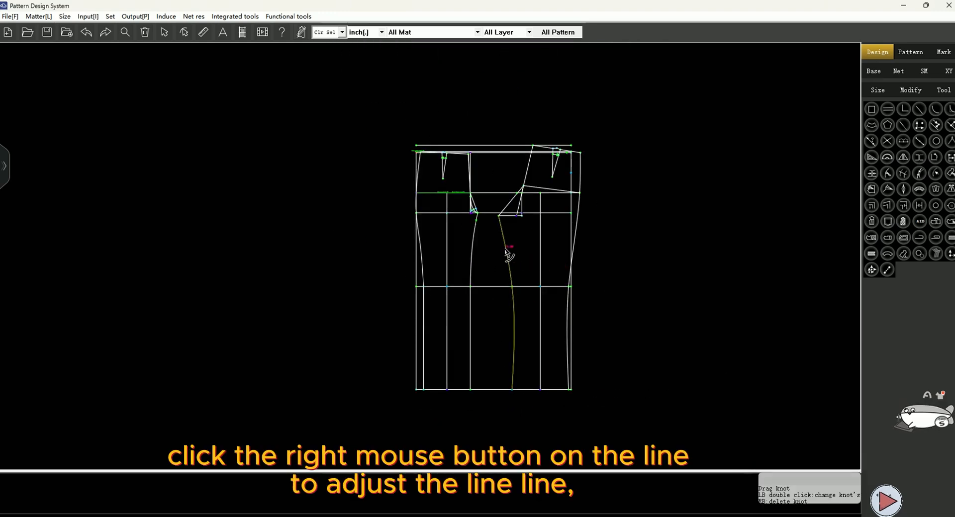
pyautogui.scroll(2, 500, 324)
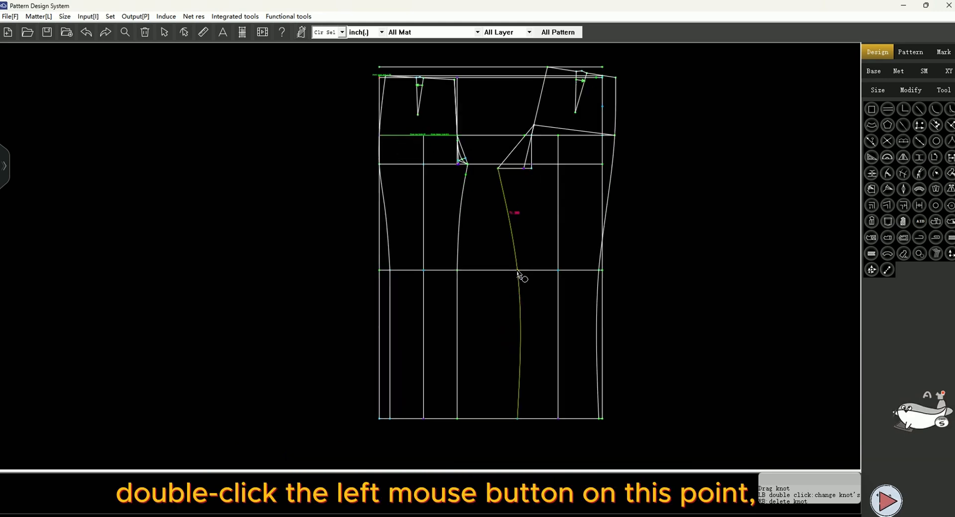
pyautogui.doubleClick(517, 270)
pyautogui.moveTo(509, 218); pyautogui.dragTo(510, 208)
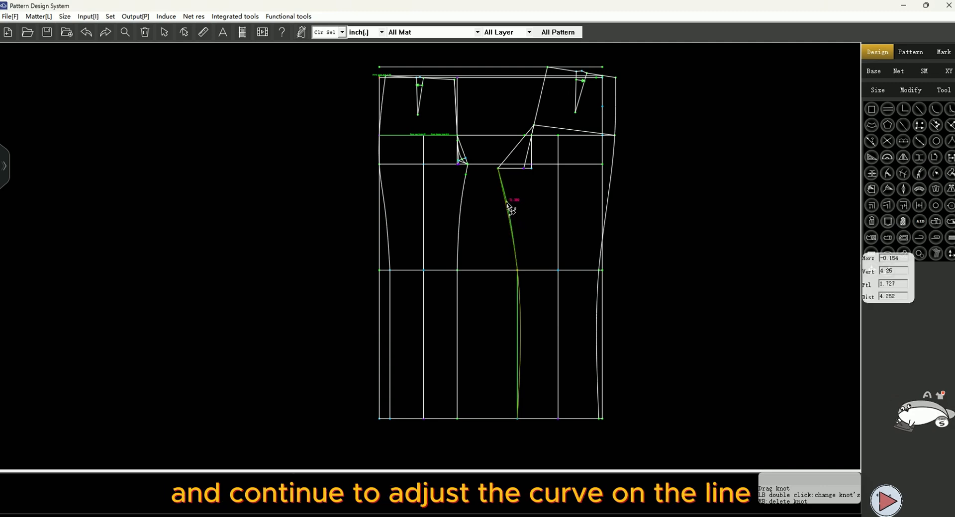
pyautogui.rightClick(668, 268)
# Reshape the back side seam curve by moving its knots above the knee
pyautogui.click(609, 198)
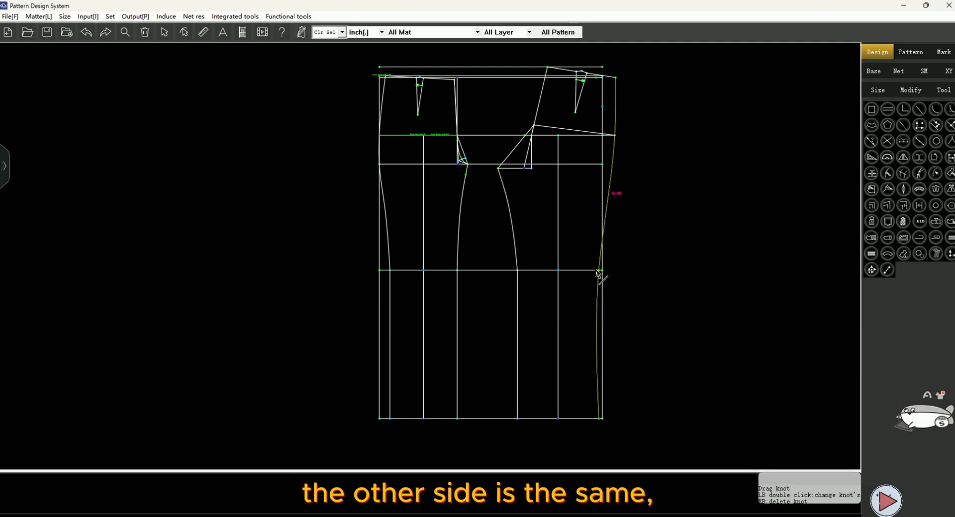
pyautogui.moveTo(600, 273); pyautogui.dragTo(599, 248)
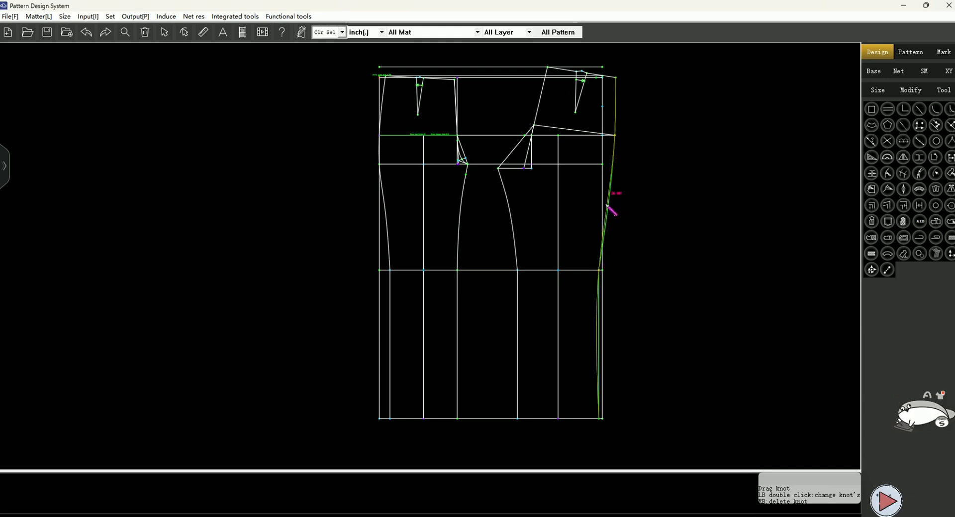
pyautogui.moveTo(608, 211); pyautogui.dragTo(605, 206)
pyautogui.rightClick(646, 253)
# Mark a point on the back inseam 3 below the crotch point
pyautogui.scroll(5, 529, 273)
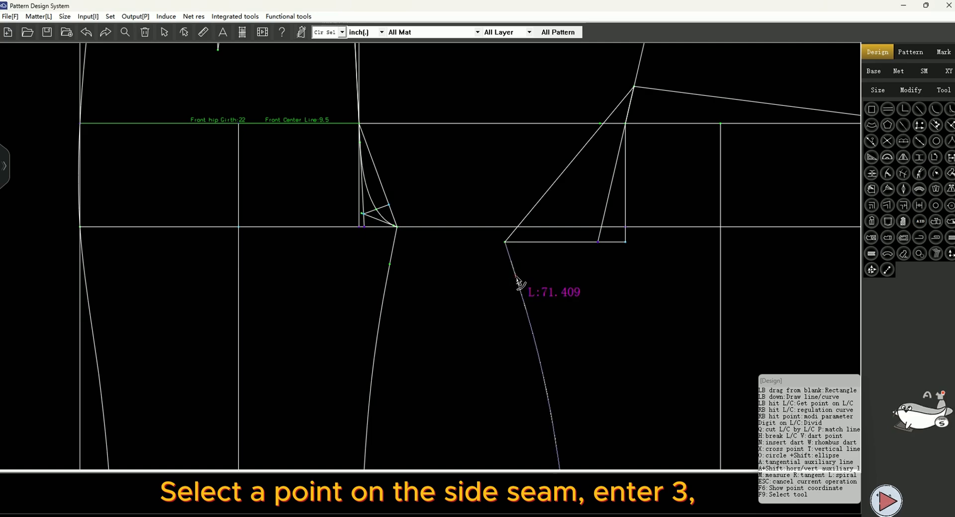
pyautogui.click(516, 276)
pyautogui.write('3')
pyautogui.press('Return')
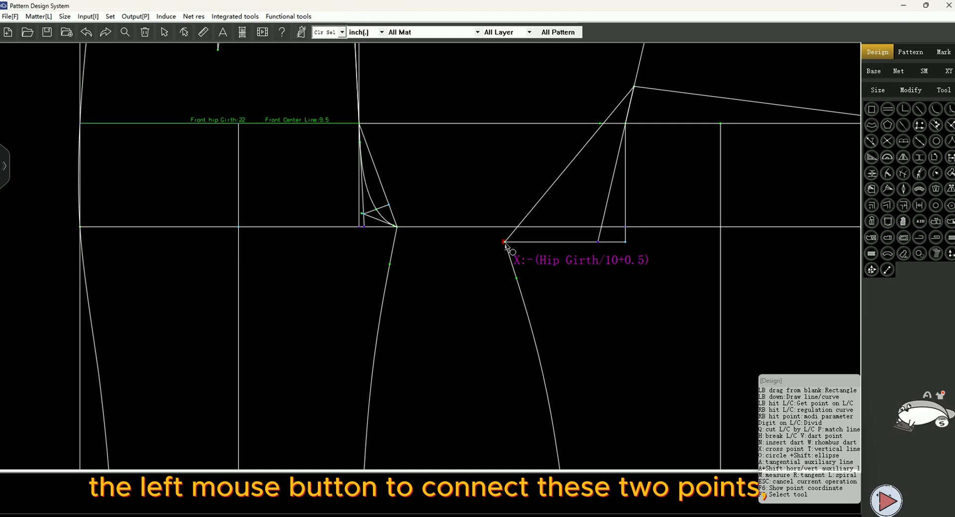
# Draw a line from the back crotch point with distance 0.5 and angle -80
pyautogui.moveTo(505, 243); pyautogui.dragTo(571, 242)
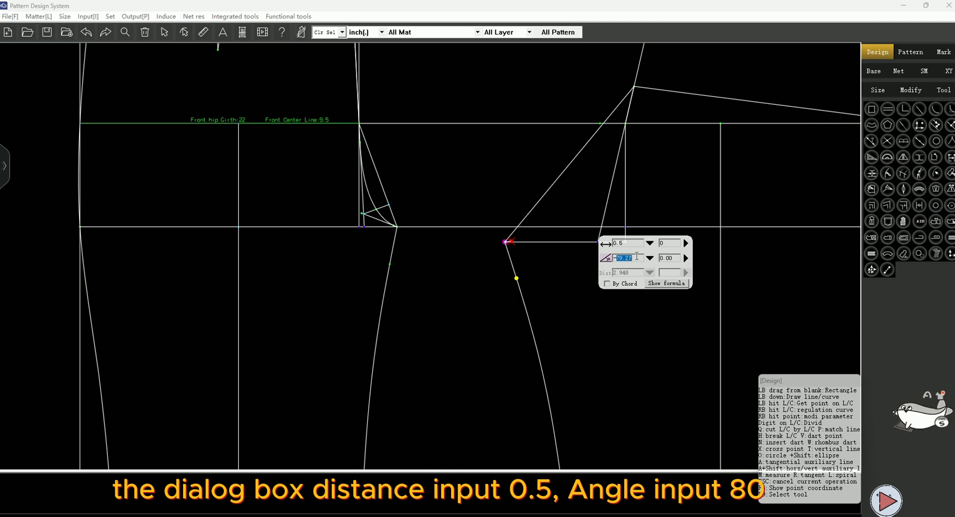
pyautogui.write('-80')
pyautogui.press('Return')
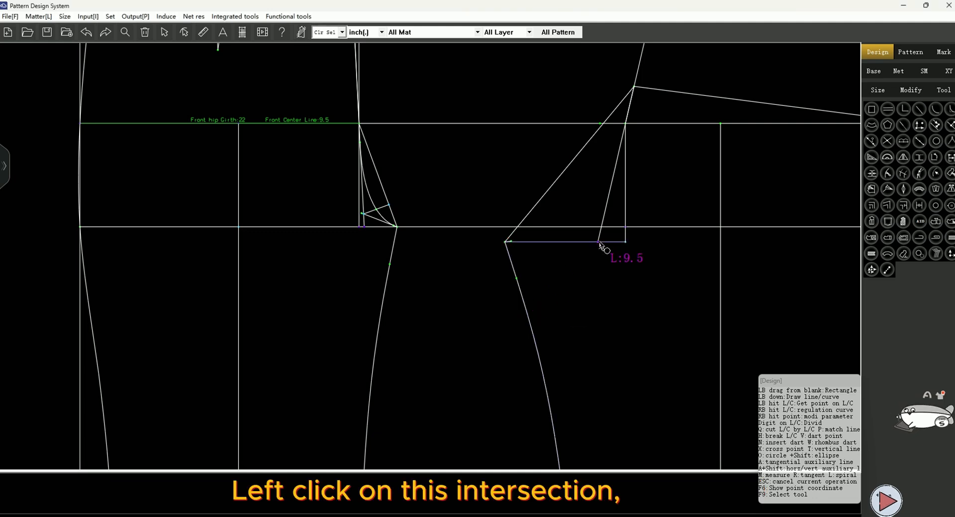
# Drop a perpendicular from the crotch-line intersection to the back crotch diagonal, then draw the back crotch curve from waist to crotch point
pyautogui.click(598, 242)
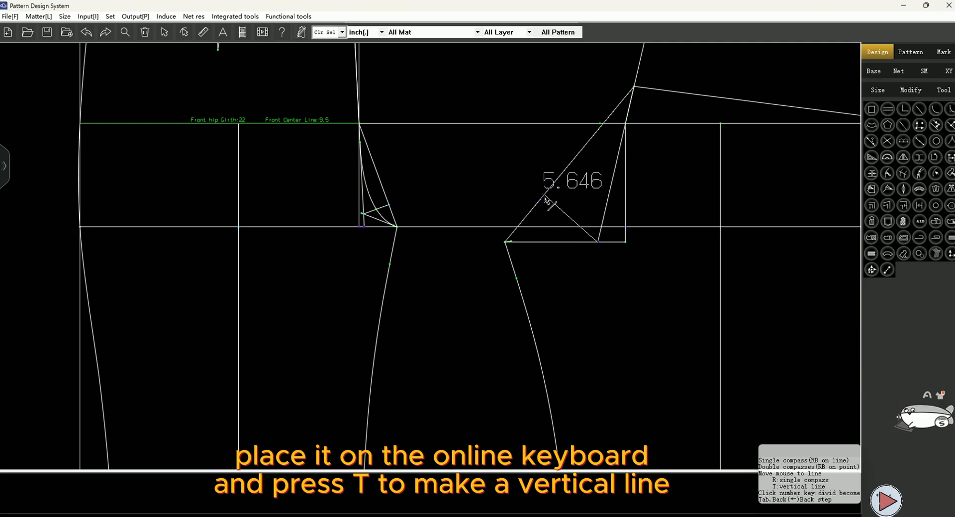
pyautogui.press('t')
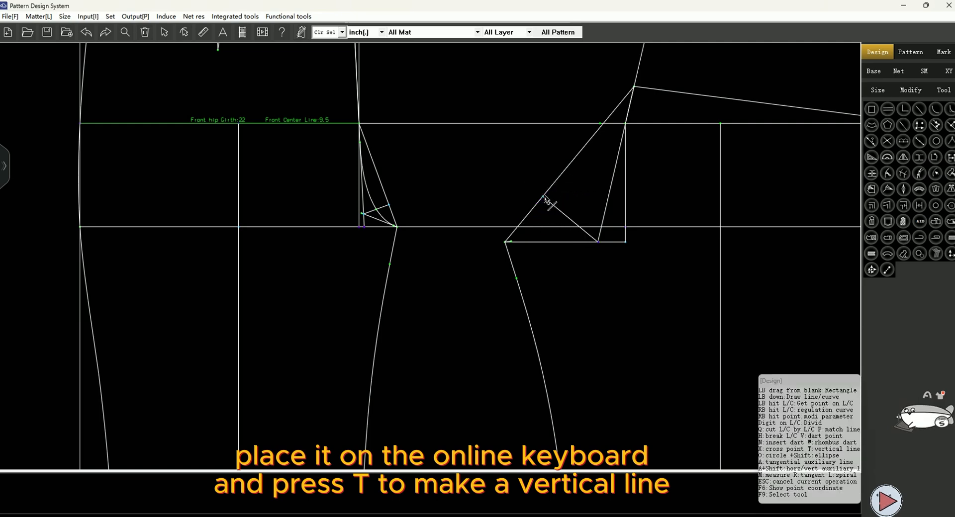
pyautogui.scroll(-2, 556, 257)
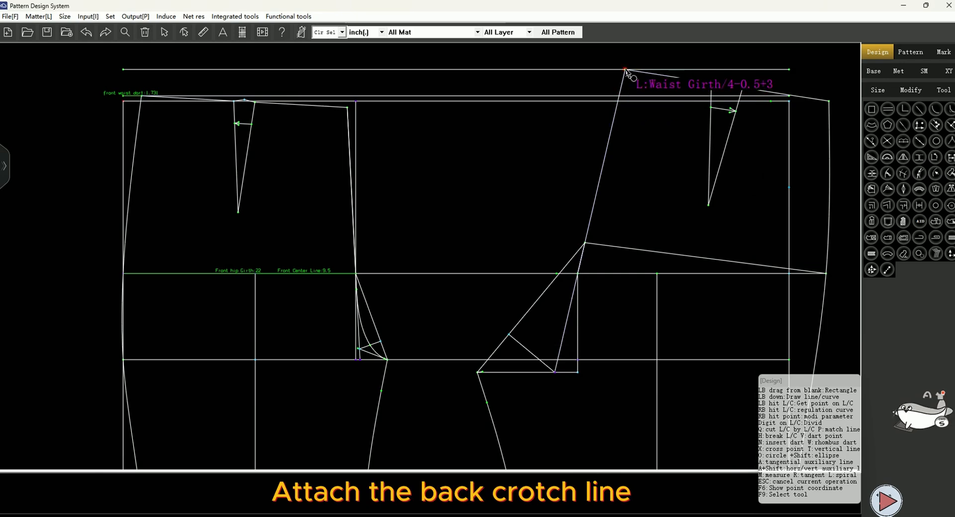
pyautogui.click(624, 69)
pyautogui.scroll(1, 561, 272)
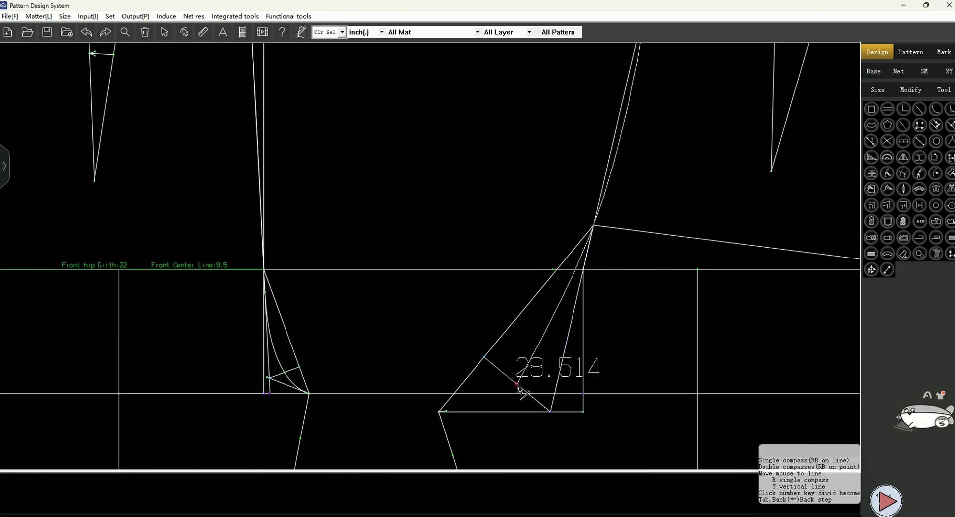
pyautogui.click(485, 377)
pyautogui.click(440, 413)
pyautogui.rightClick(440, 414)
# Draw a waistband rectangle with width Waist Girth and height waistband height
pyautogui.scroll(-4, 587, 111)
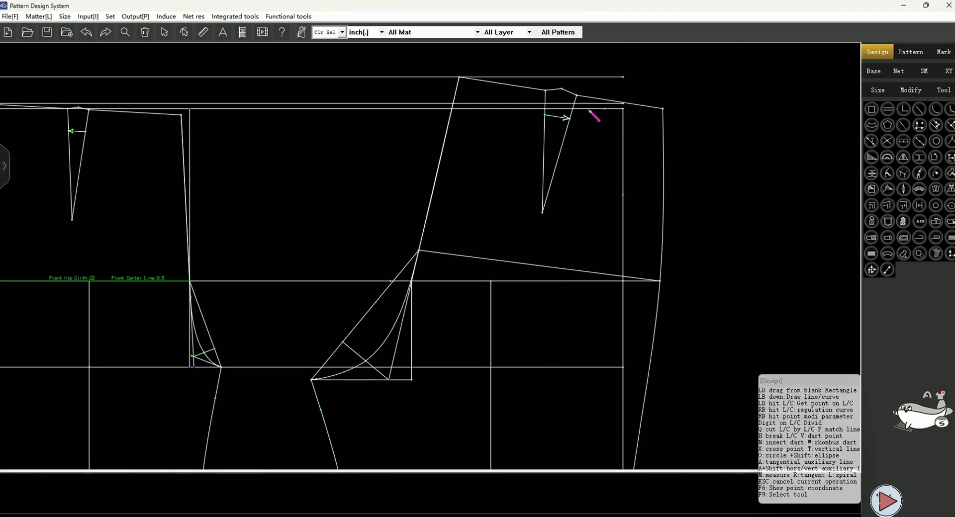
pyautogui.scroll(1, 561, 85)
pyautogui.moveTo(353, 121); pyautogui.dragTo(699, 168)
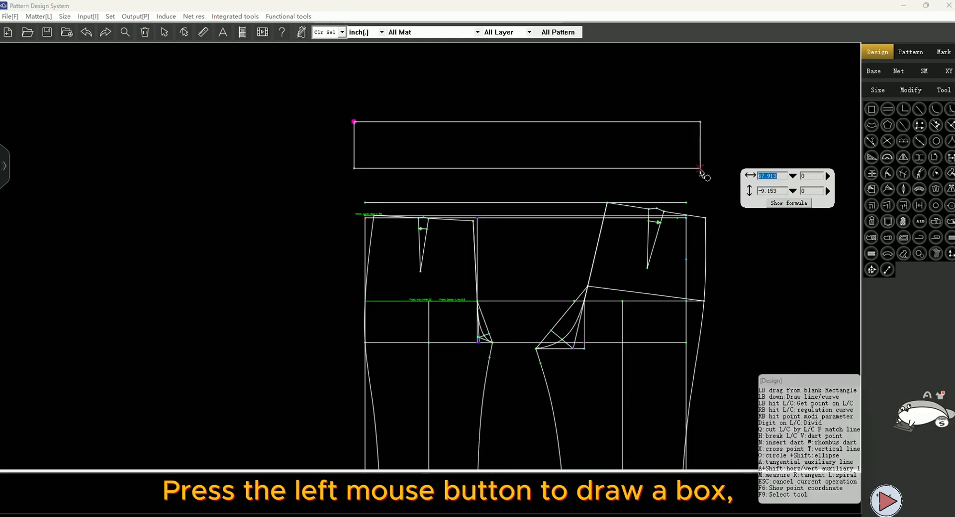
pyautogui.doubleClick(785, 178)
pyautogui.click(662, 150)
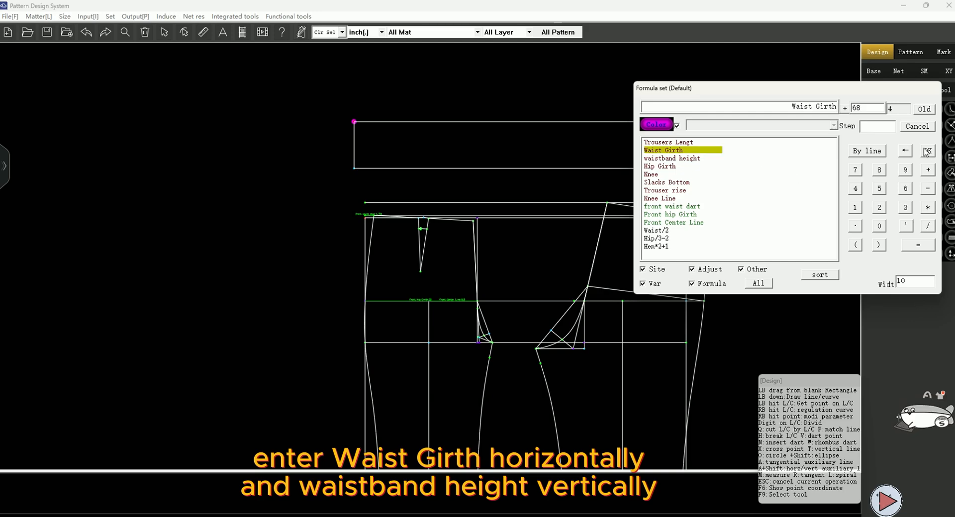
pyautogui.click(924, 149)
pyautogui.doubleClick(789, 194)
pyautogui.click(678, 159)
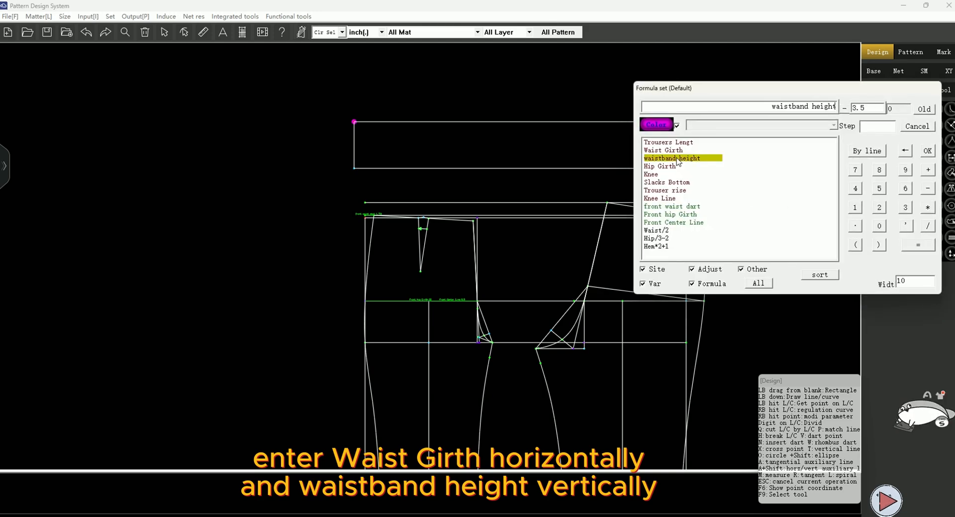
pyautogui.click(926, 150)
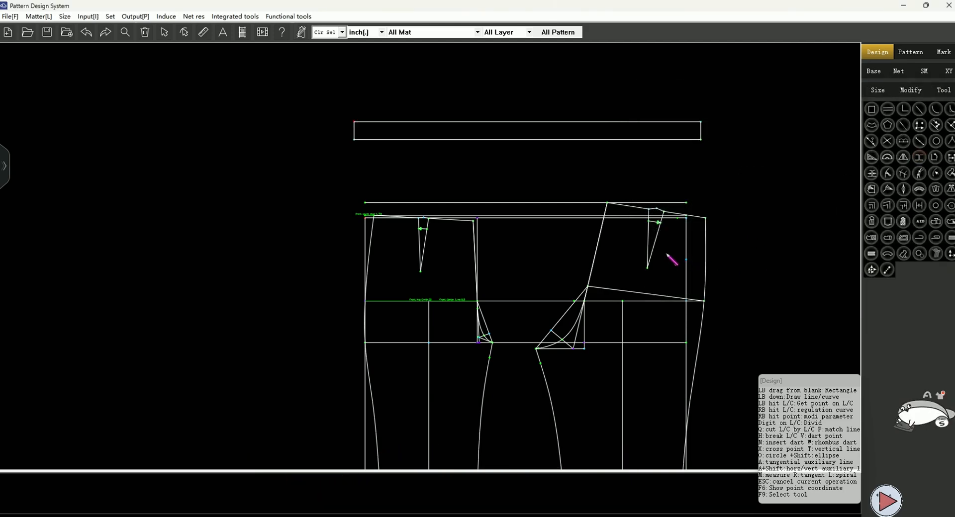
# Mark the midpoint of the waistband's lower edge
pyautogui.scroll(2, 547, 158)
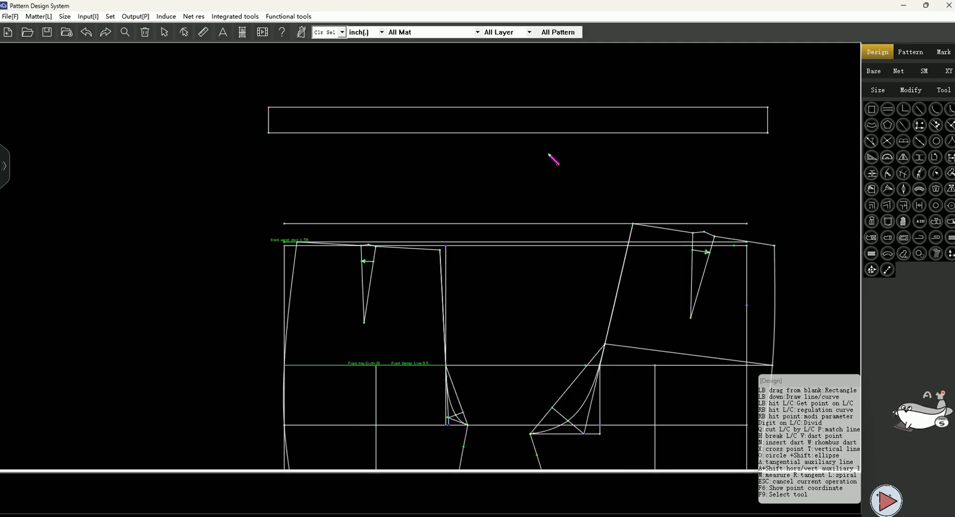
pyautogui.click(518, 133)
pyautogui.press('Return')
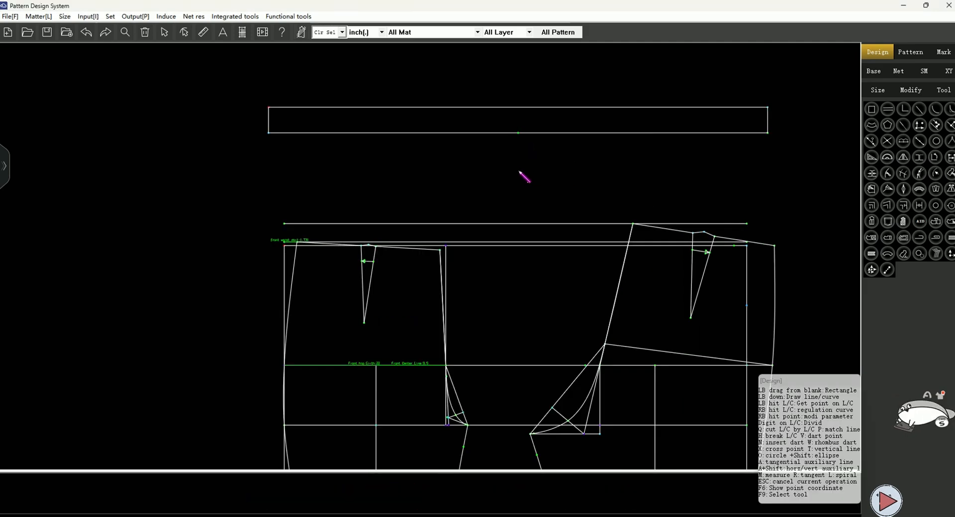
# Use Symmetry point to mark points at Waist Girth/4-0.5 on both sides of the waistband midpoint
pyautogui.click(915, 144)
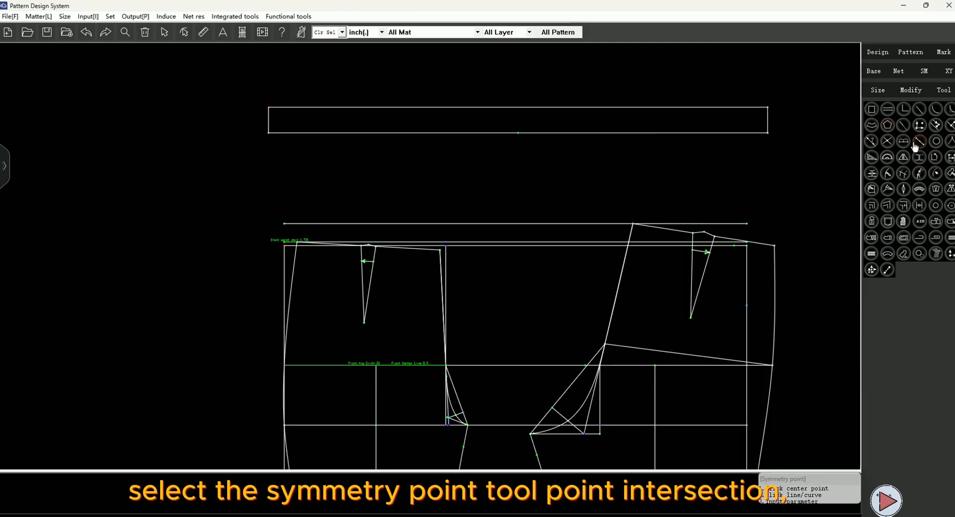
pyautogui.click(624, 134)
pyautogui.click(714, 141)
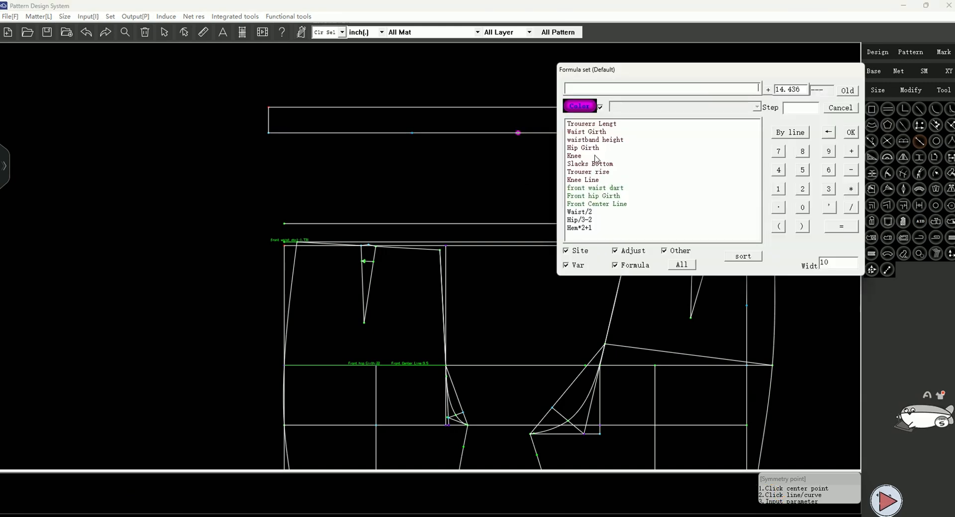
pyautogui.doubleClick(586, 132)
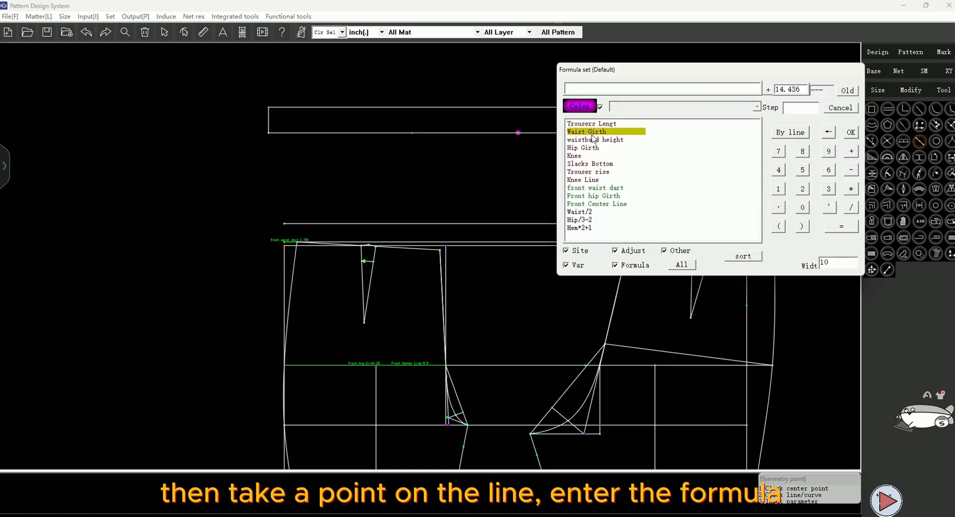
pyautogui.click(851, 208)
pyautogui.click(779, 170)
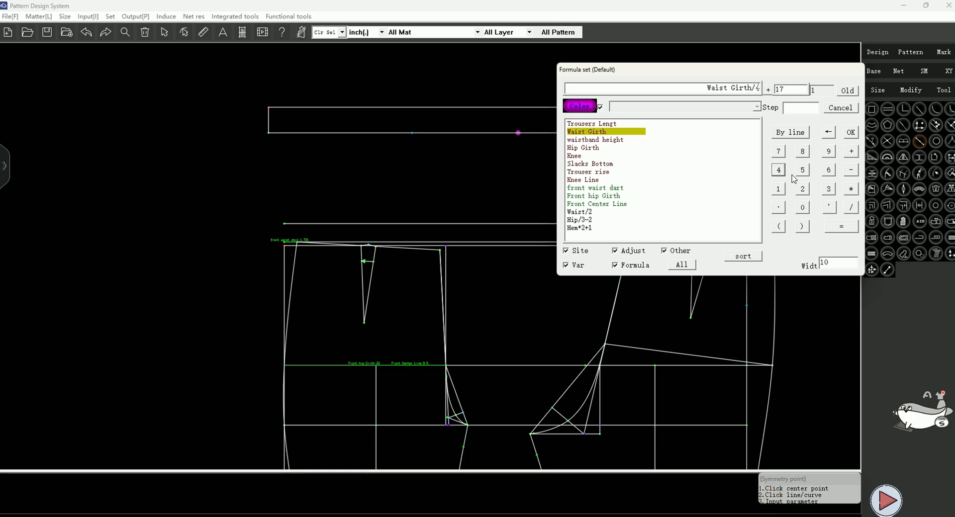
pyautogui.click(851, 170)
pyautogui.click(802, 207)
pyautogui.click(778, 207)
pyautogui.click(803, 170)
pyautogui.click(850, 132)
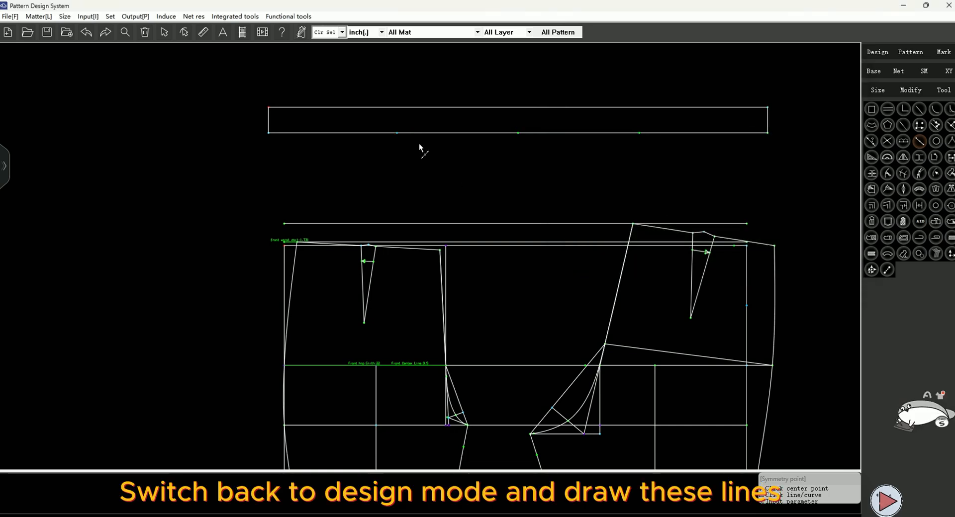
# Draw vertical lines across the waistband at the midpoint and both symmetric points
pyautogui.click(878, 52)
pyautogui.click(397, 132)
pyautogui.click(86, 32)
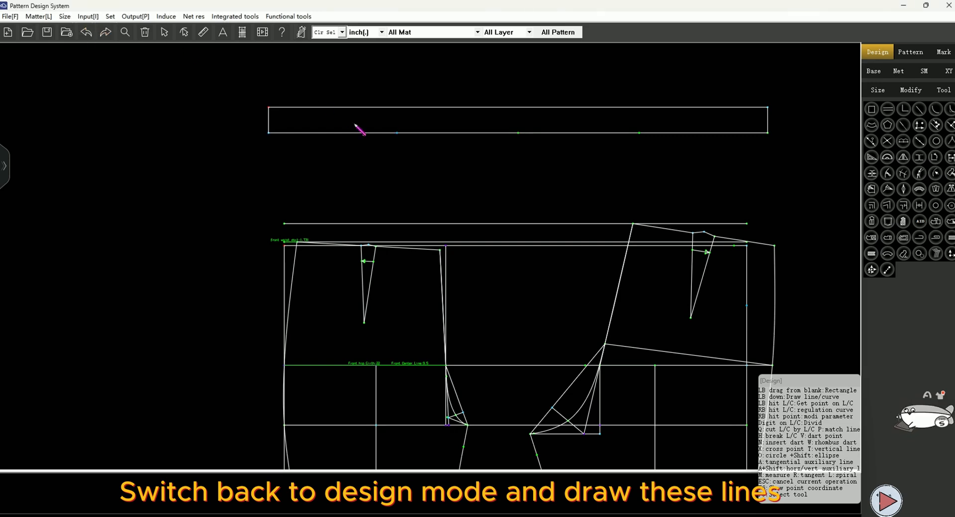
pyautogui.click(397, 132)
pyautogui.click(397, 107)
pyautogui.click(518, 132)
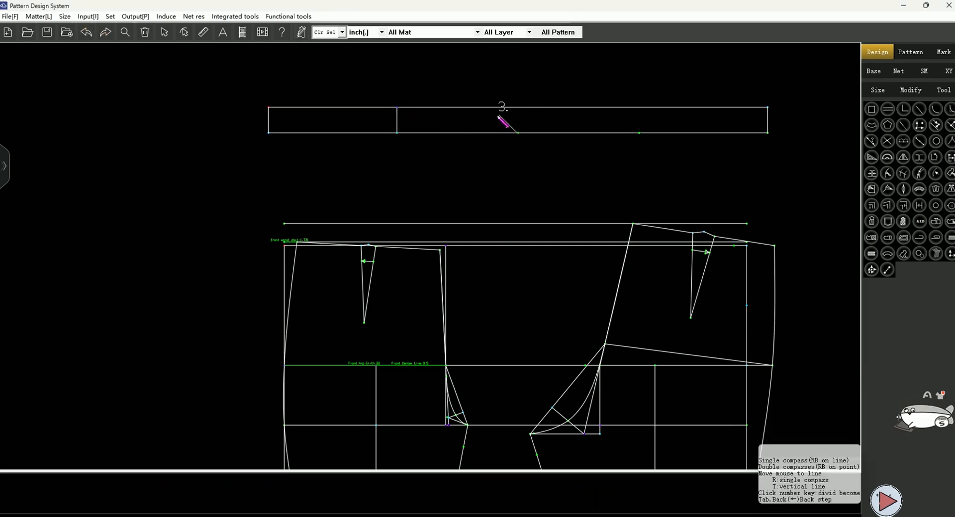
pyautogui.click(517, 107)
pyautogui.click(638, 132)
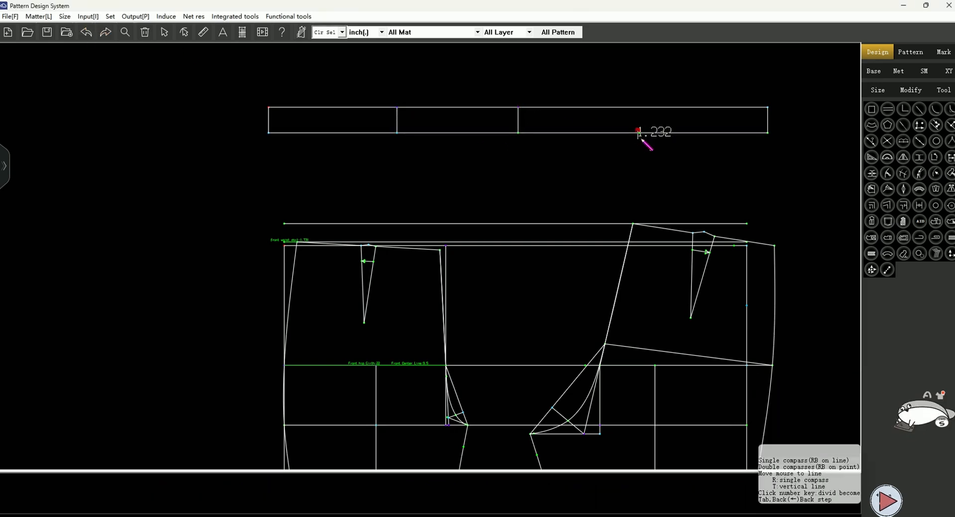
pyautogui.rightClick(650, 155)
pyautogui.click(638, 131)
pyautogui.click(638, 107)
# Extend the waistband's top edge 3.5 beyond its right end and close the extension with end and lower lines
pyautogui.scroll(-1, 626, 131)
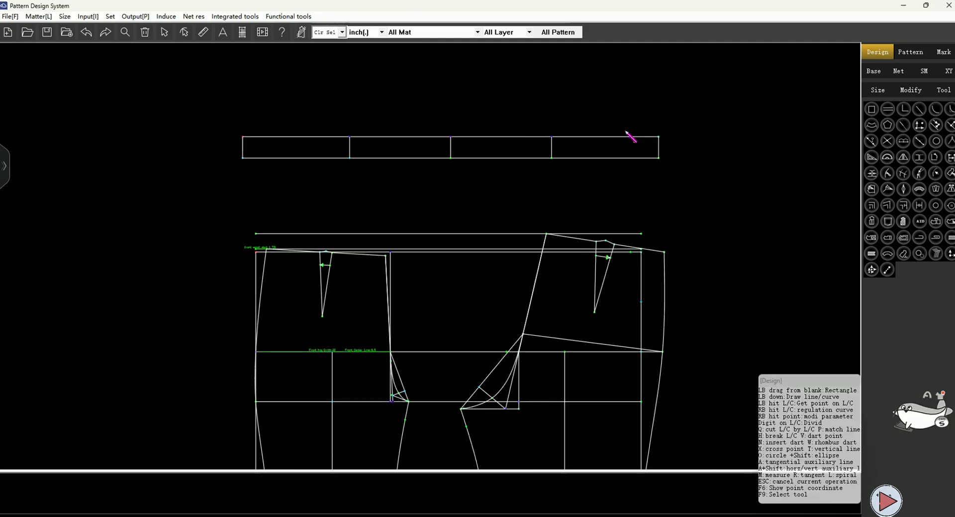
pyautogui.scroll(4, 630, 137)
pyautogui.moveTo(612, 122); pyautogui.dragTo(628, 154)
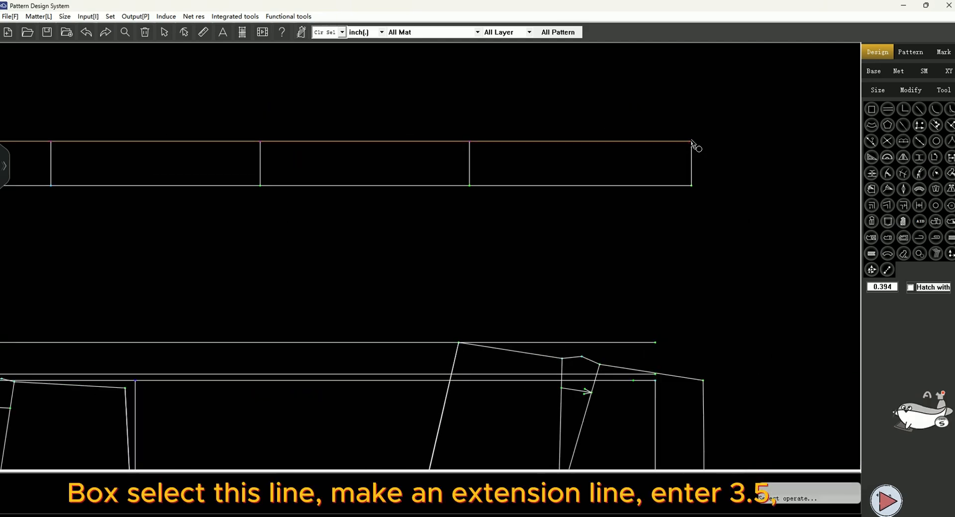
pyautogui.moveTo(692, 141); pyautogui.dragTo(732, 149)
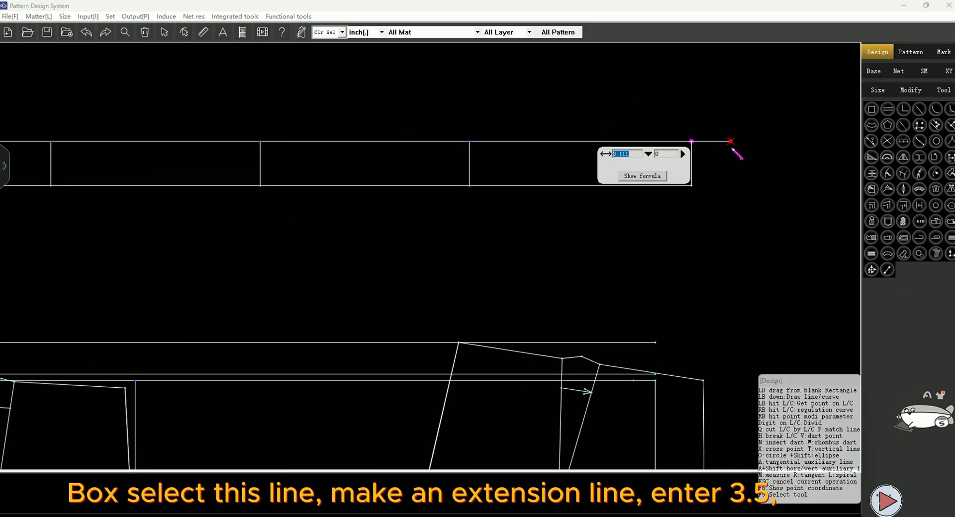
pyautogui.click(712, 218)
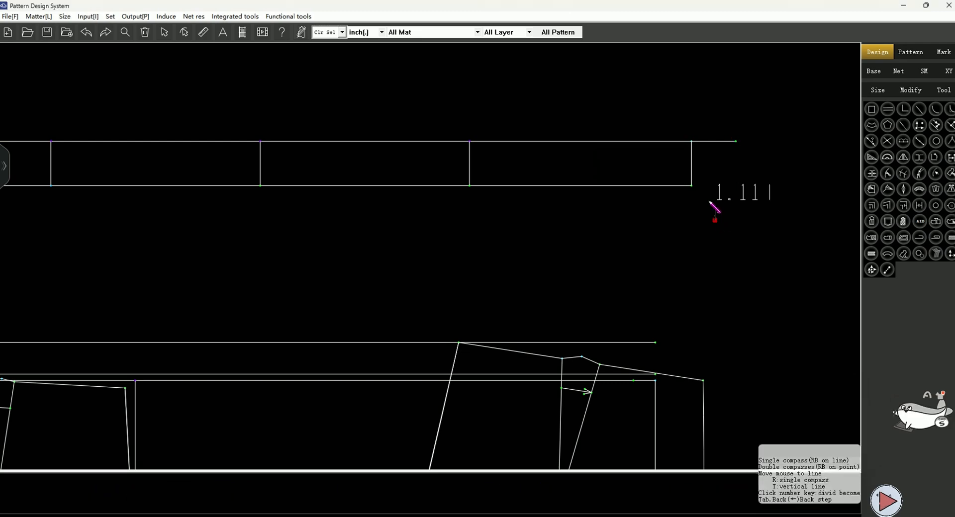
pyautogui.rightClick(701, 209)
pyautogui.moveTo(691, 185); pyautogui.dragTo(728, 159)
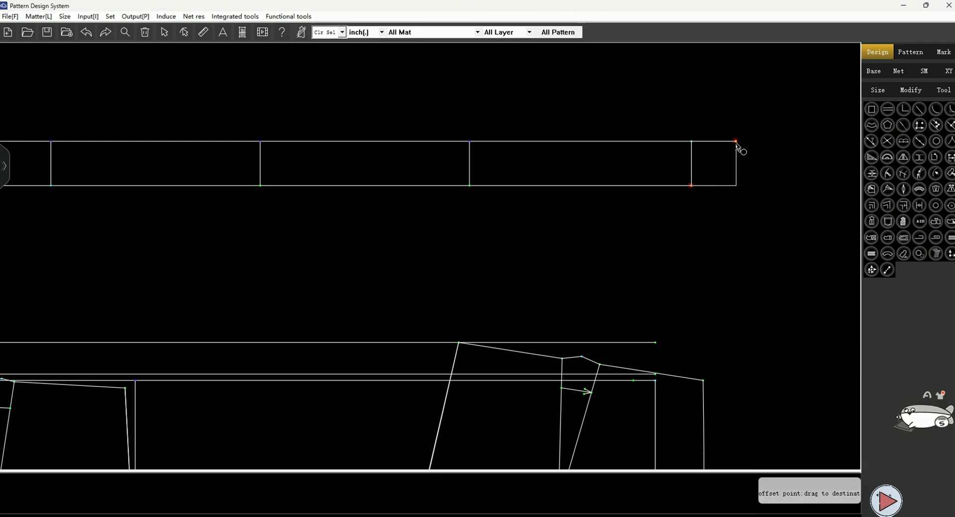
# Display the graded nest of all sizes for the pattern
pyautogui.scroll(-7, 522, 119)
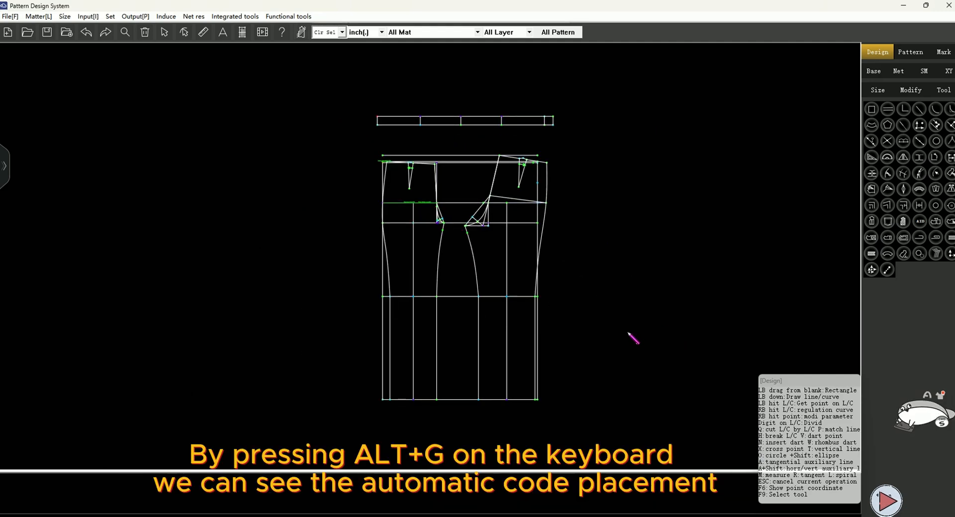
pyautogui.hotkey('alt', 'g')
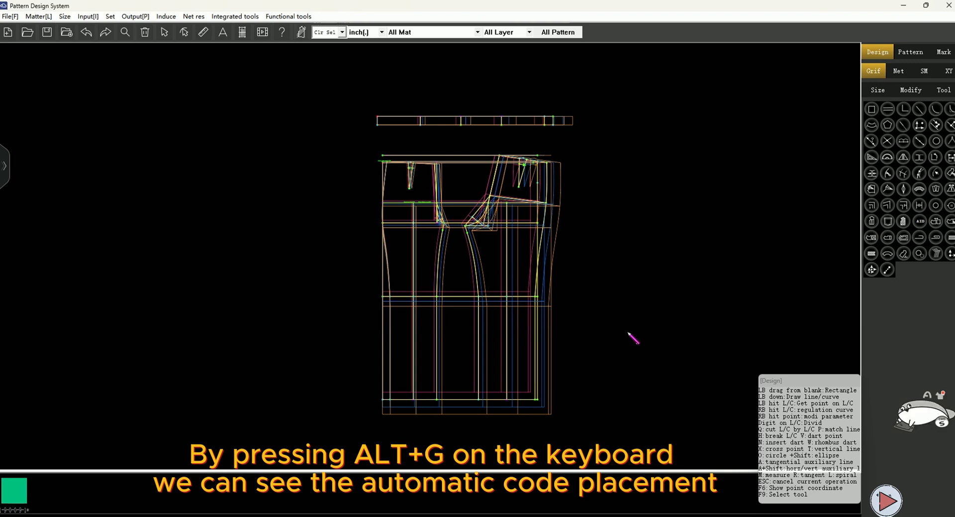